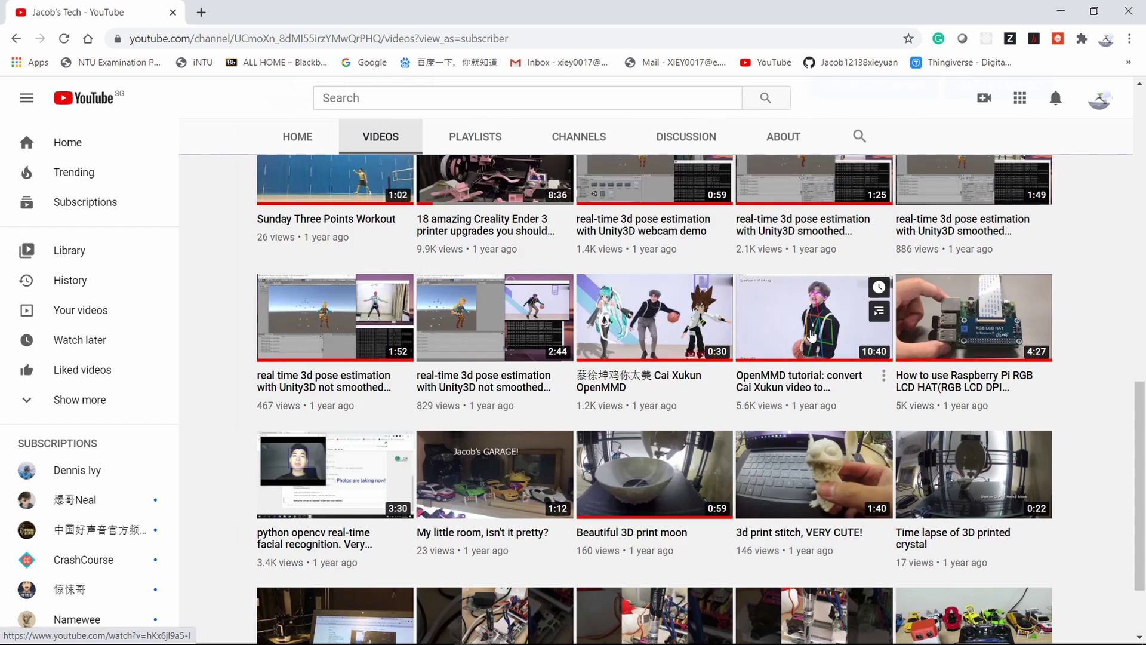
# Step: Open the OpenMMD tutorial video, play it briefly, then pause it
pyautogui.click(815, 328)
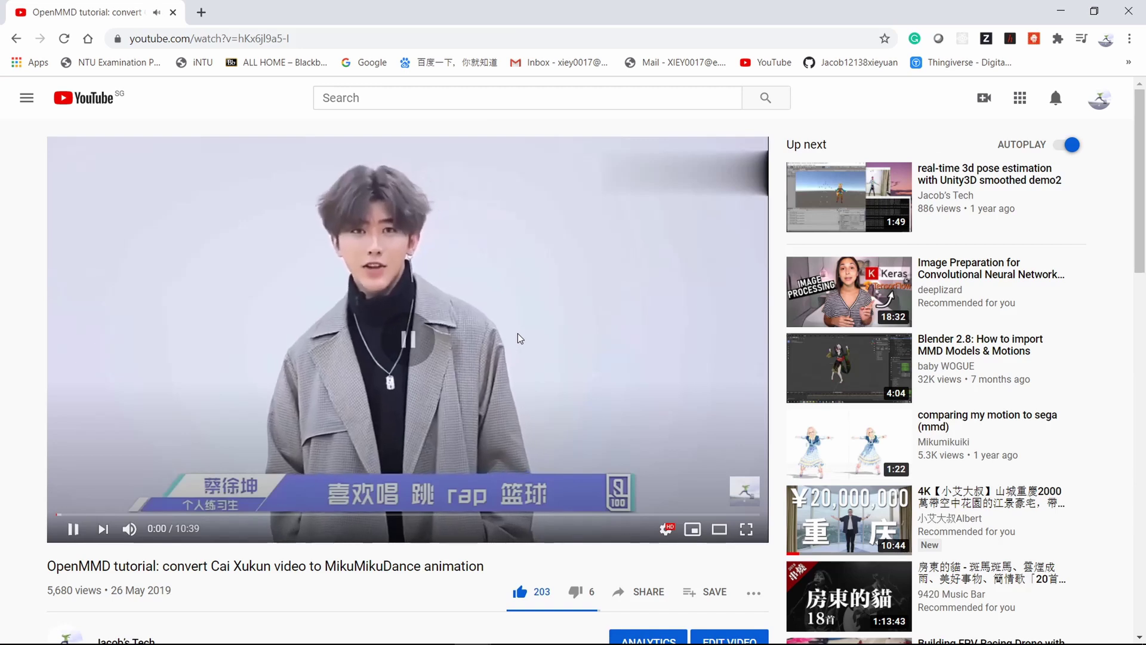
pyautogui.click(519, 338)
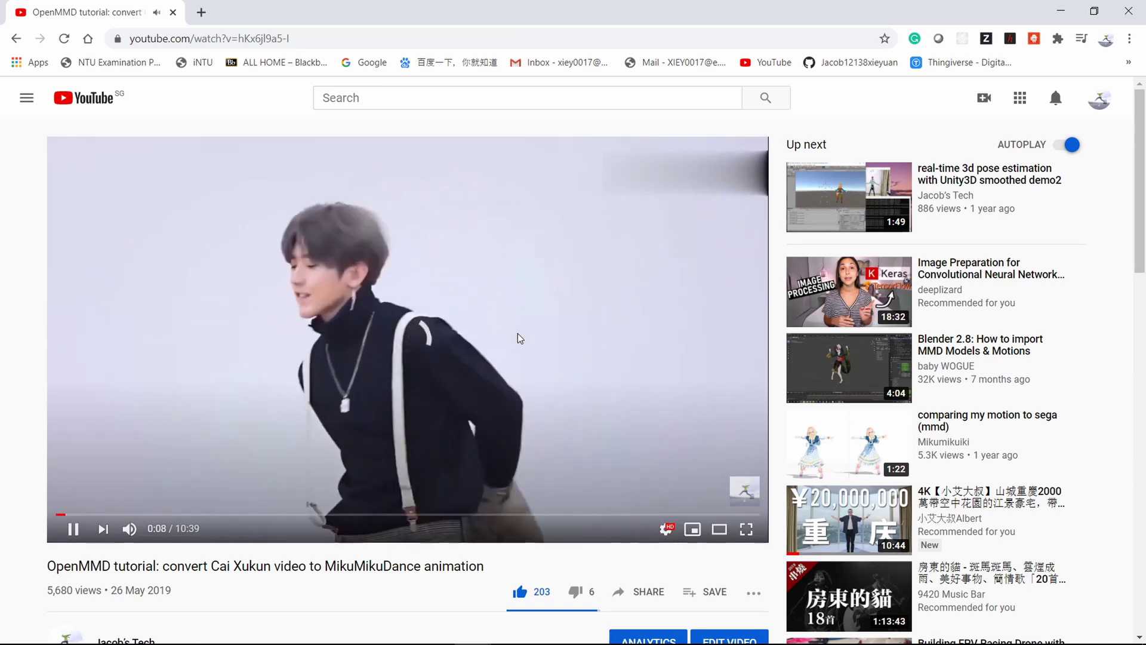
pyautogui.click(479, 341)
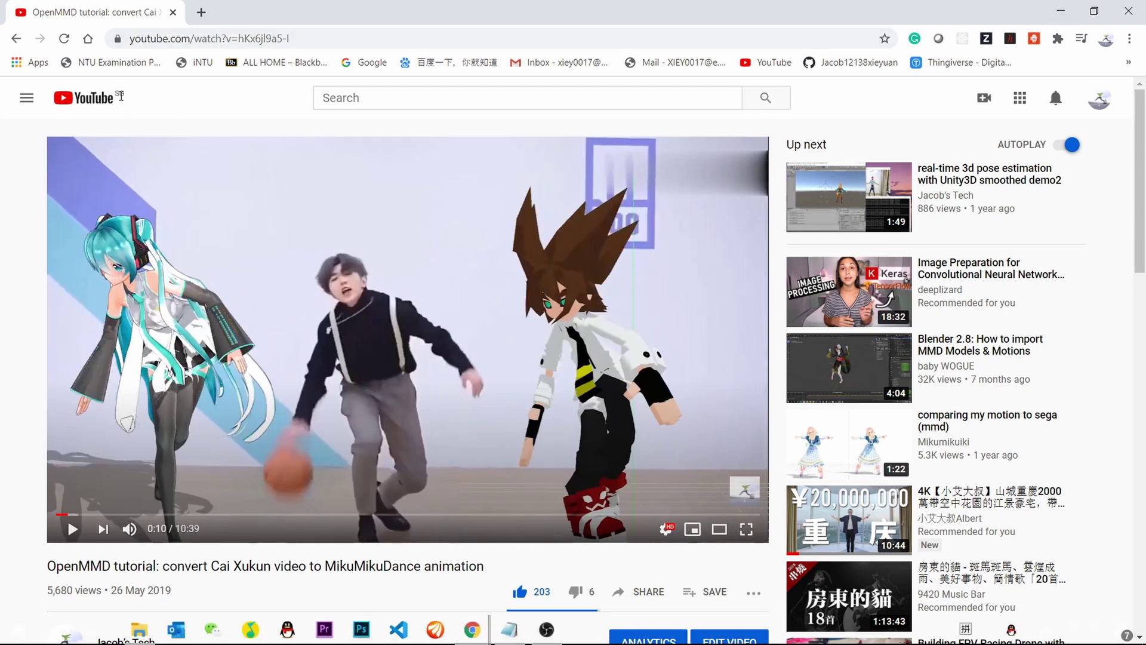
# Step: Go back through the browser history to the GitHub OpenMMD page
pyautogui.click(21, 44)
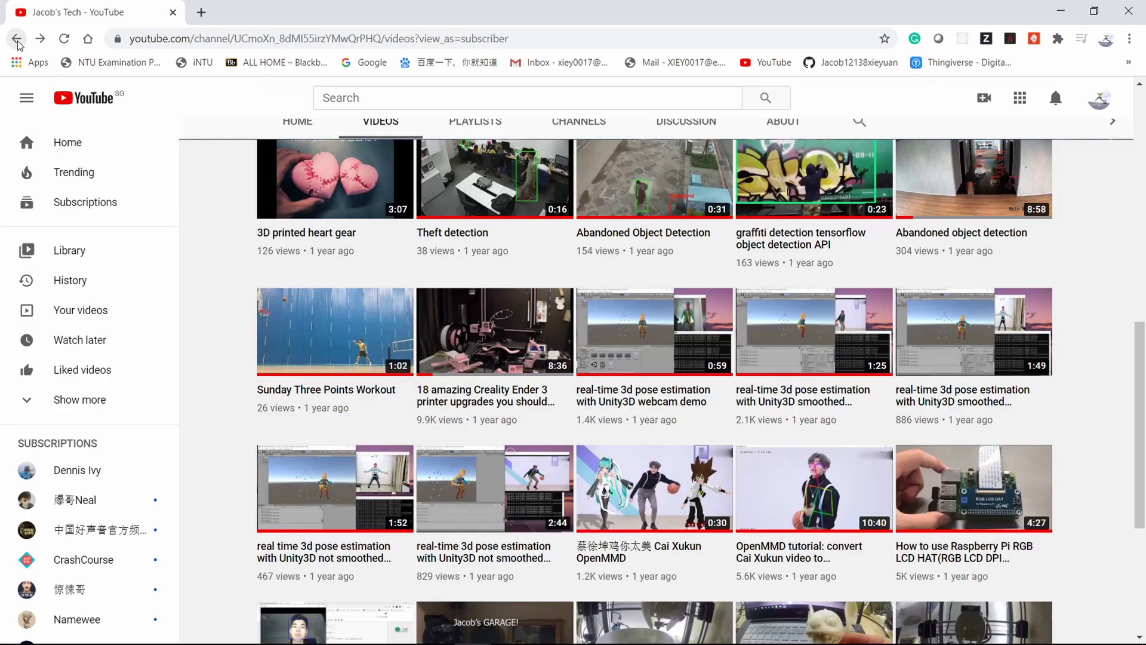
pyautogui.click(16, 39)
pyautogui.click(17, 39)
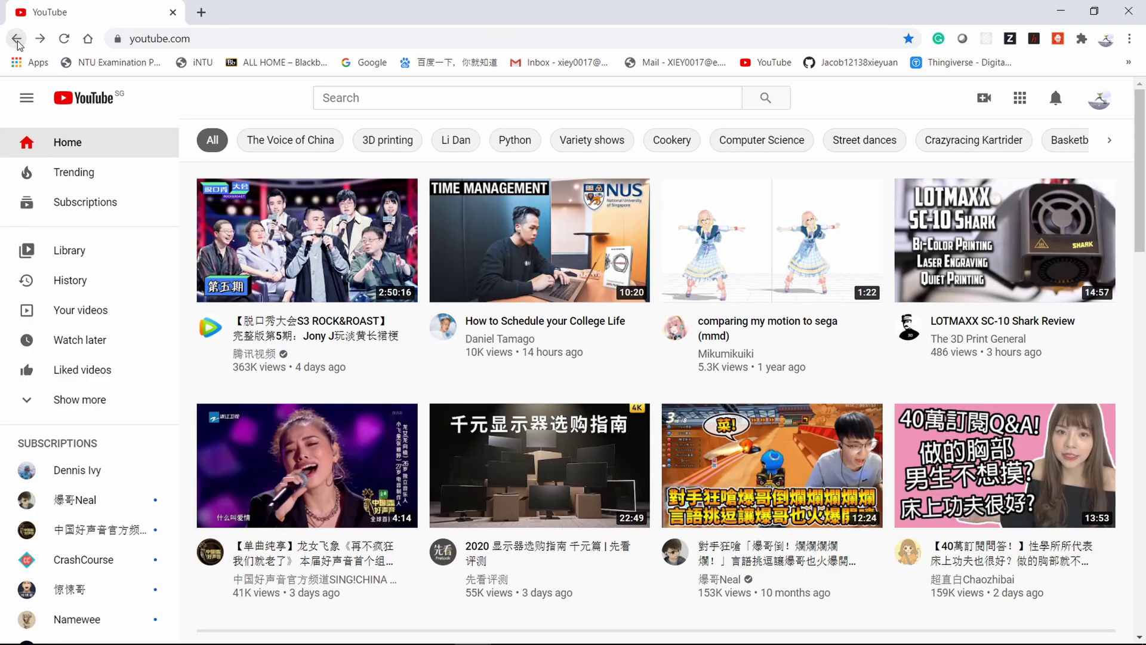
pyautogui.click(17, 40)
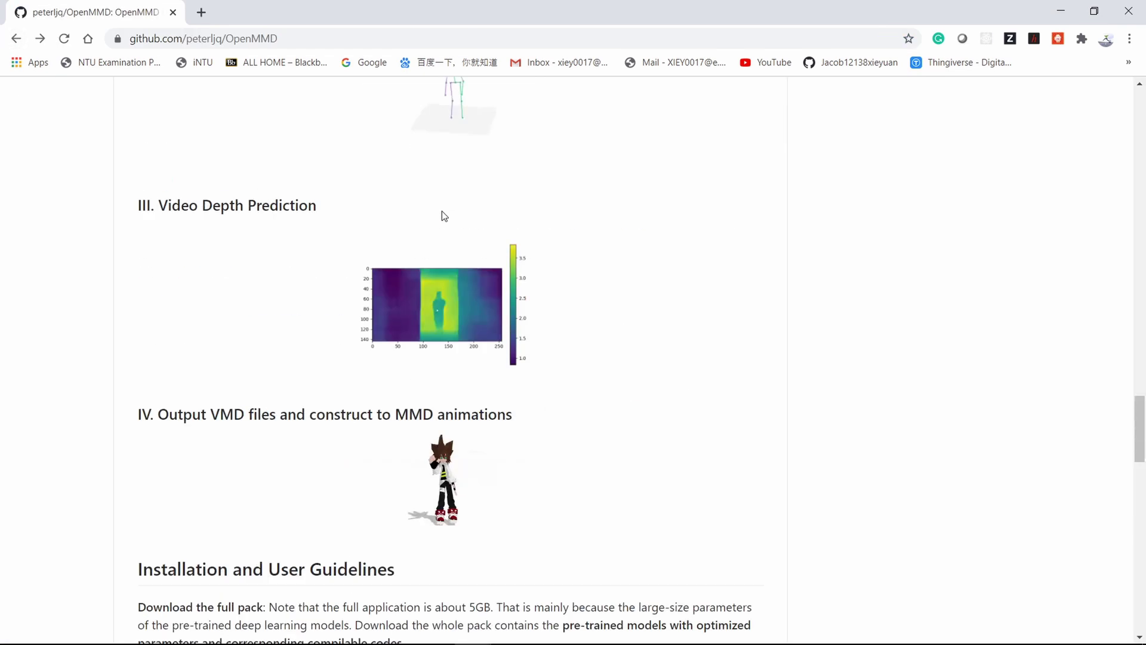
pyautogui.scroll(10, 444, 216)
pyautogui.scroll(10, 443, 212)
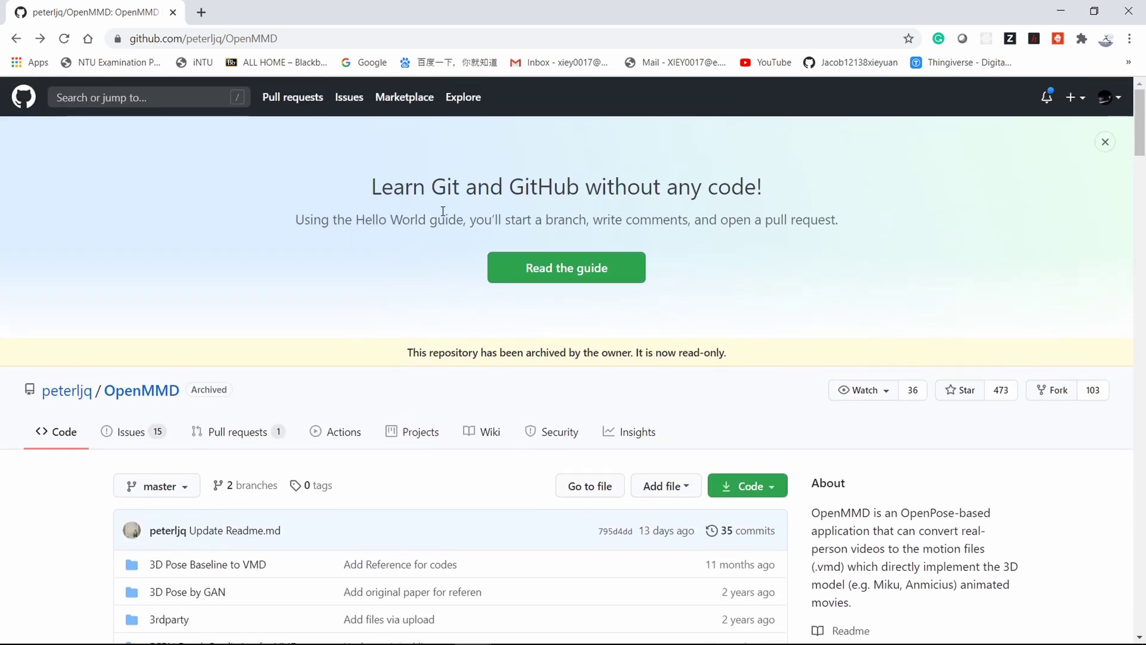
# Step: Scroll to Installation and User Guidelines and follow the Google Drive link for OpenMMD 1.0.rar
pyautogui.scroll(-10, 333, 401)
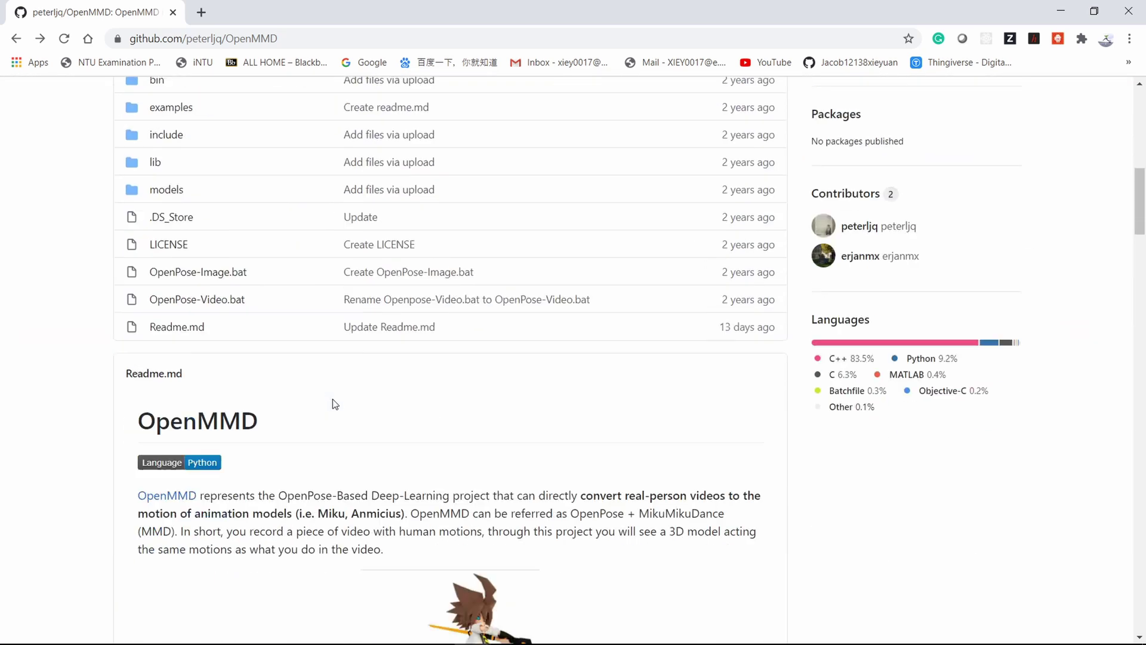
pyautogui.scroll(-7, 333, 399)
pyautogui.scroll(-6, 332, 399)
pyautogui.scroll(-6, 332, 400)
pyautogui.scroll(-8, 332, 399)
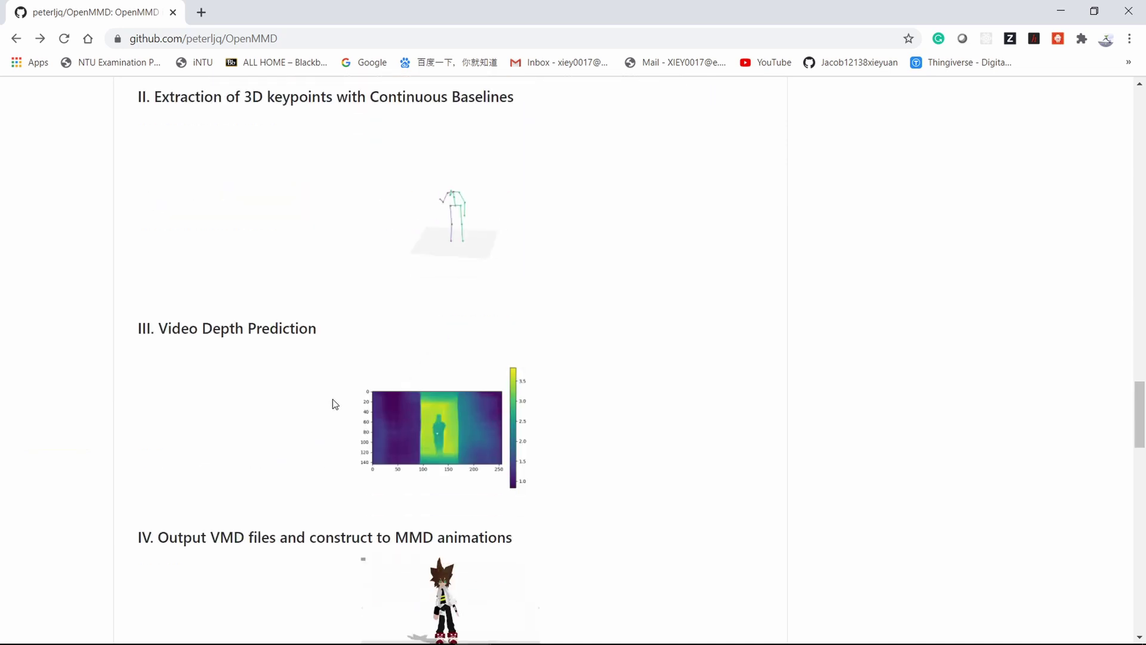
pyautogui.scroll(-3, 332, 398)
pyautogui.scroll(9, 332, 399)
pyautogui.scroll(-8, 332, 399)
pyautogui.scroll(-6, 332, 398)
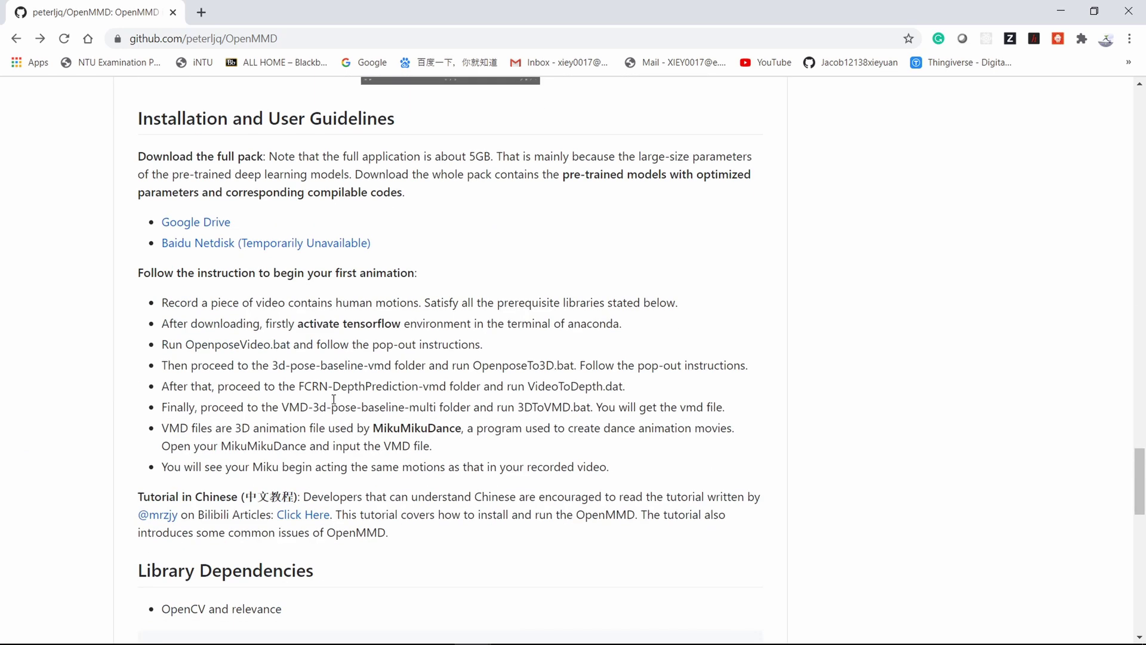
pyautogui.click(196, 227)
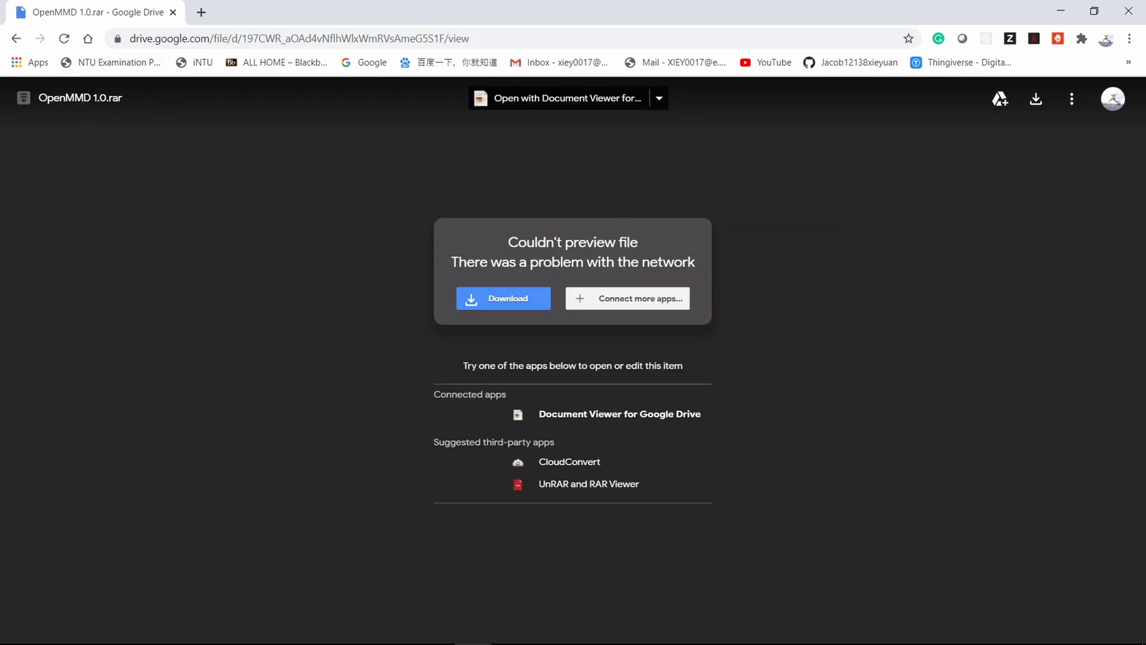
# Step: Open Downloads, leave OpenMMD 1.0.rar unextracted, and open the extracted OpenMMD folder
pyautogui.click(142, 634)
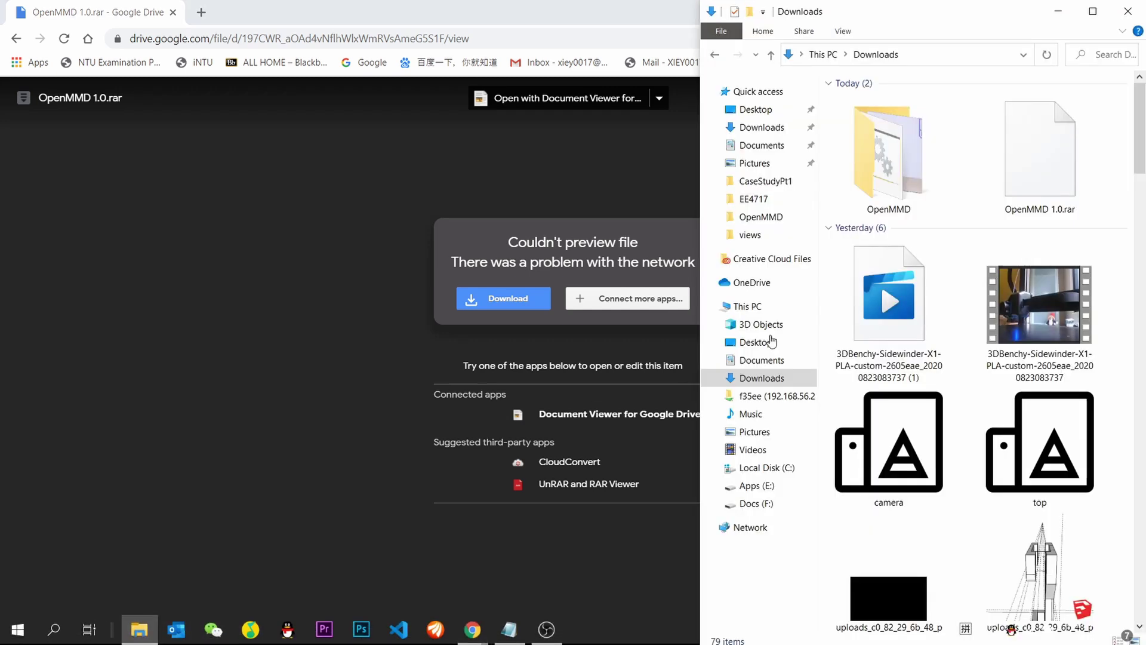
pyautogui.rightClick(1047, 160)
pyautogui.moveTo(978, 202)
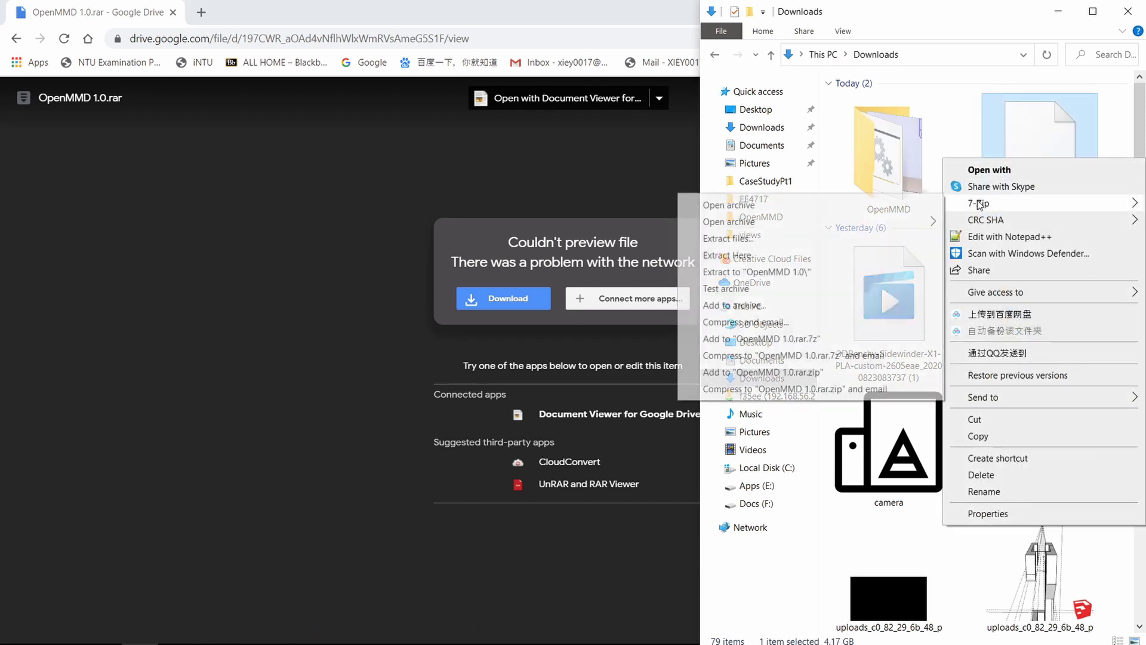
pyautogui.click(967, 120)
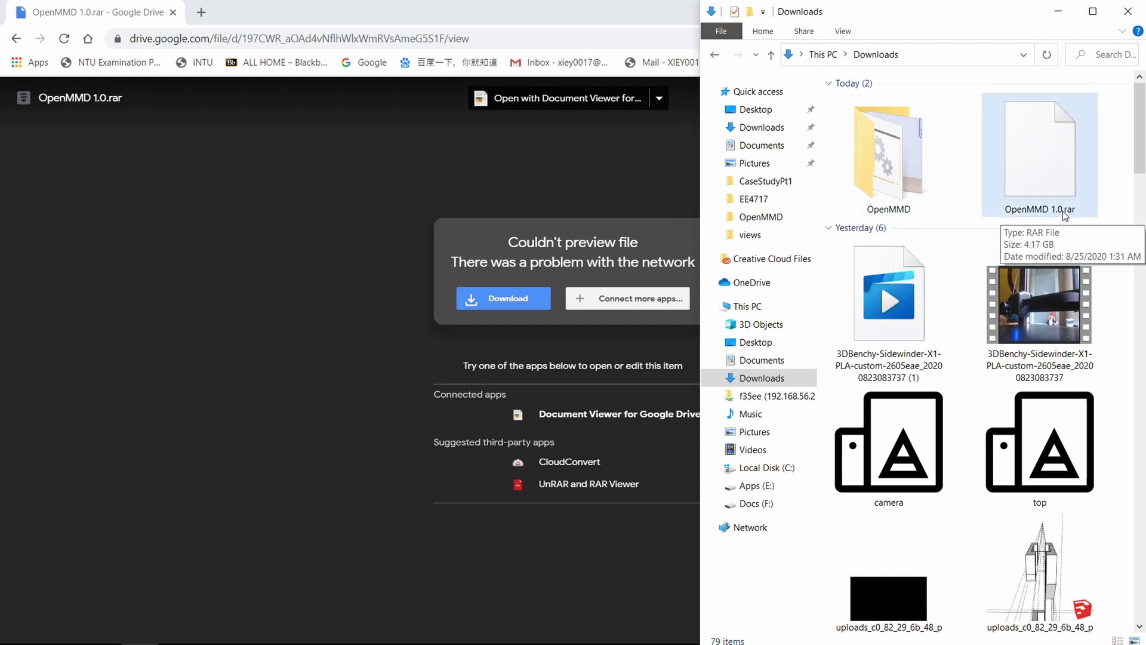
pyautogui.doubleClick(889, 152)
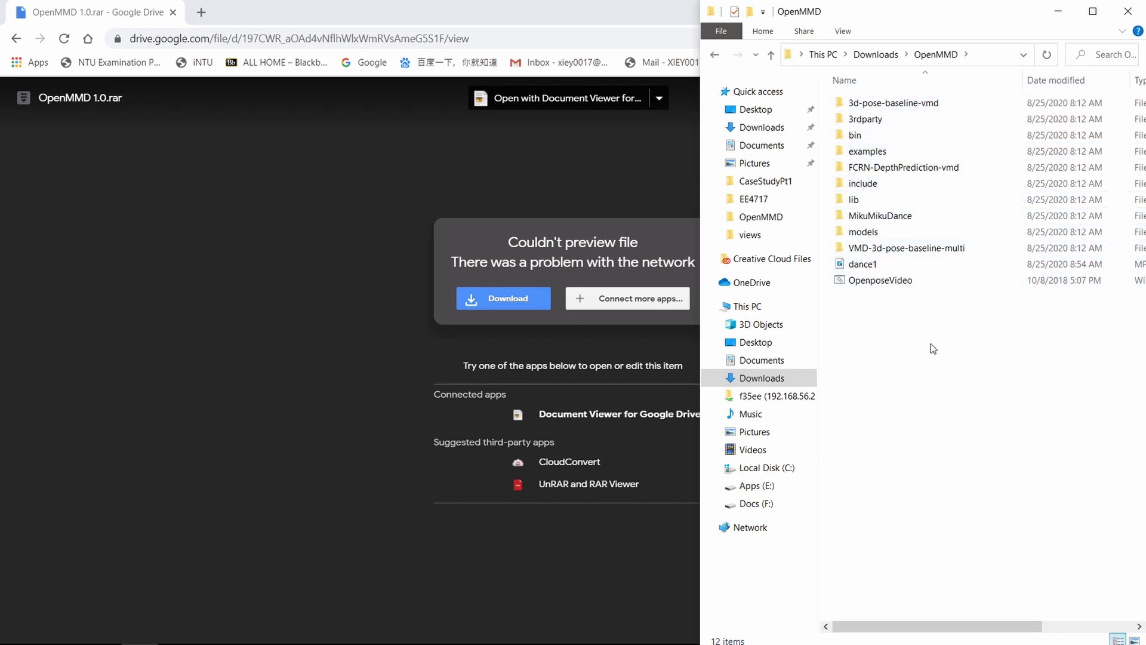
# Step: Return to the GitHub README and look over the eight setup instruction bullets
pyautogui.click(16, 39)
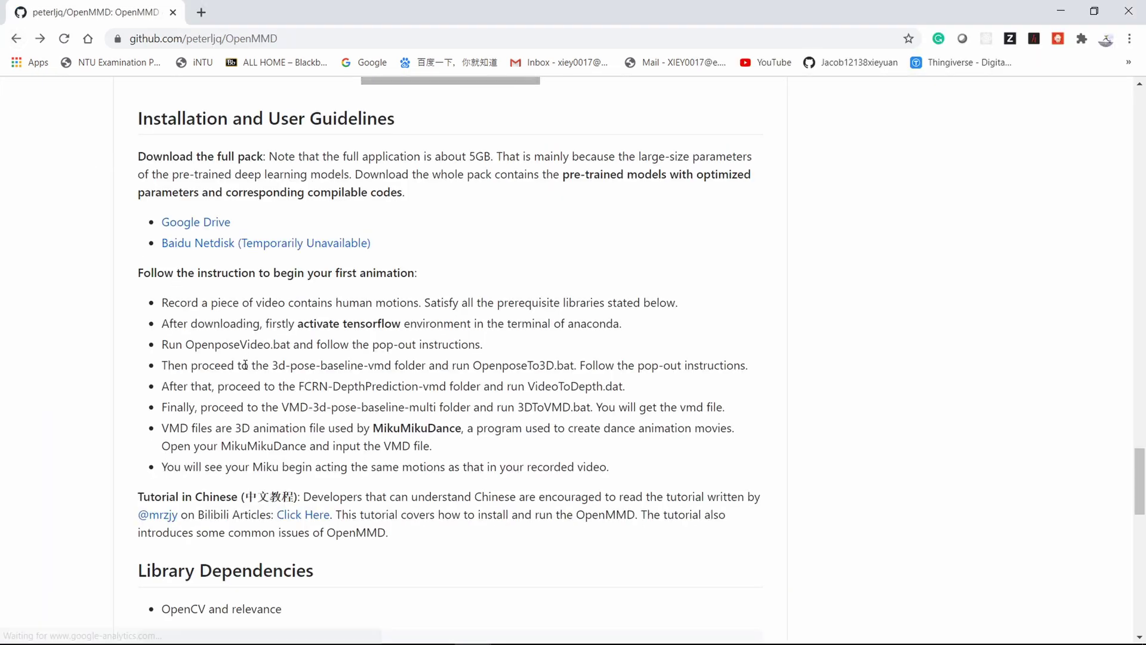
pyautogui.scroll(-1, 179, 322)
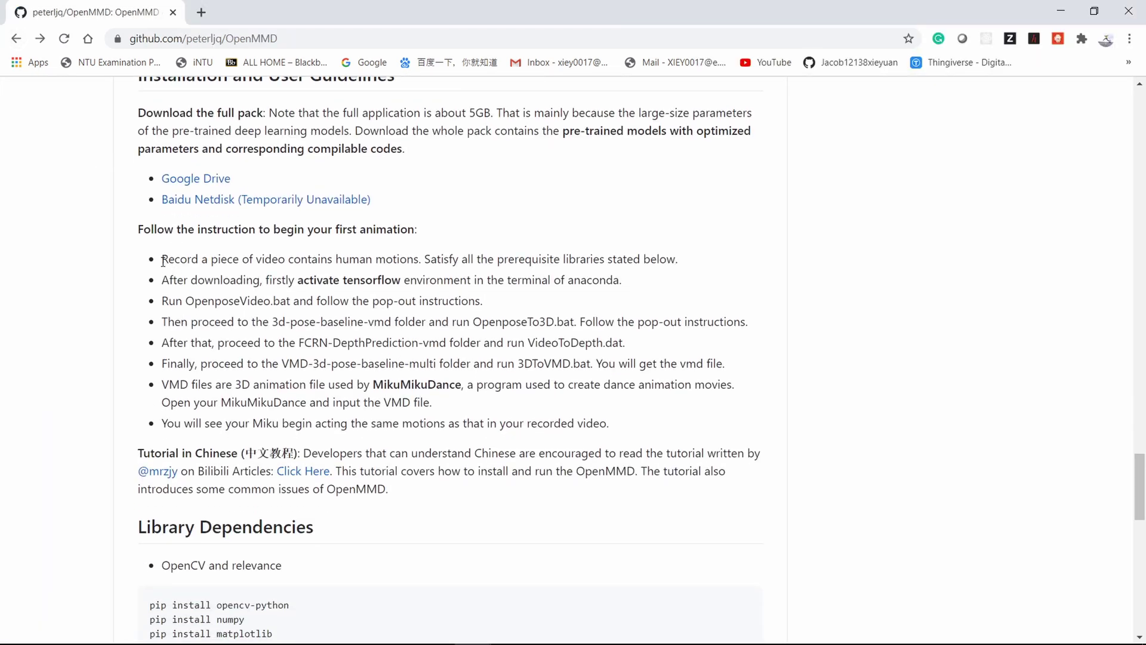
pyautogui.moveTo(162, 259); pyautogui.dragTo(609, 423)
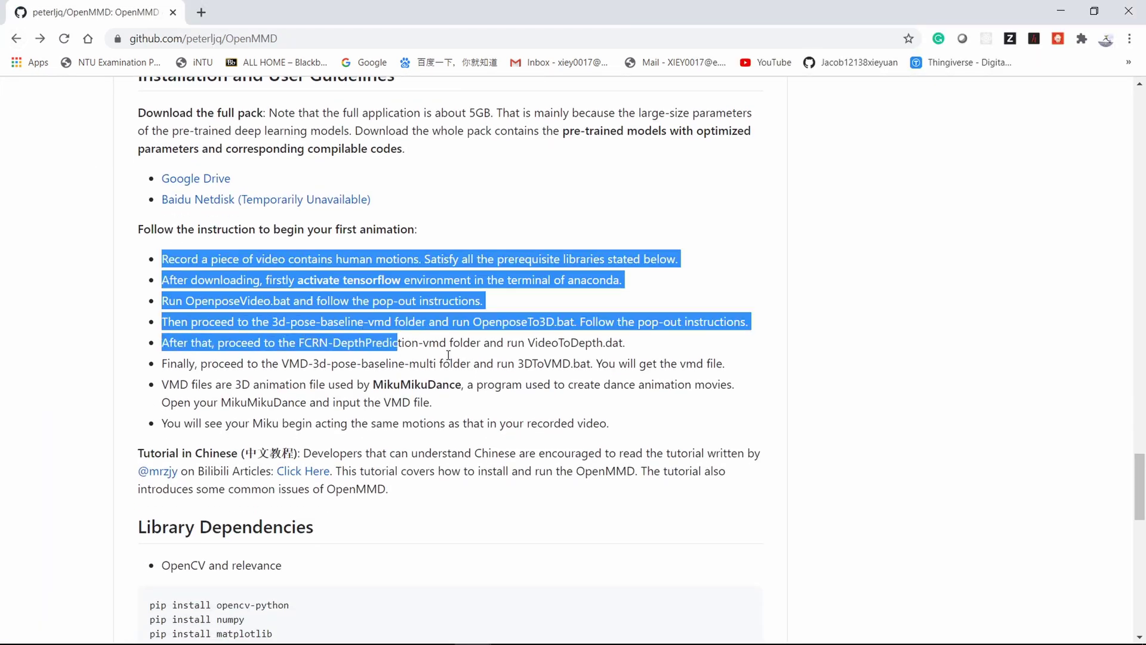
pyautogui.click(704, 422)
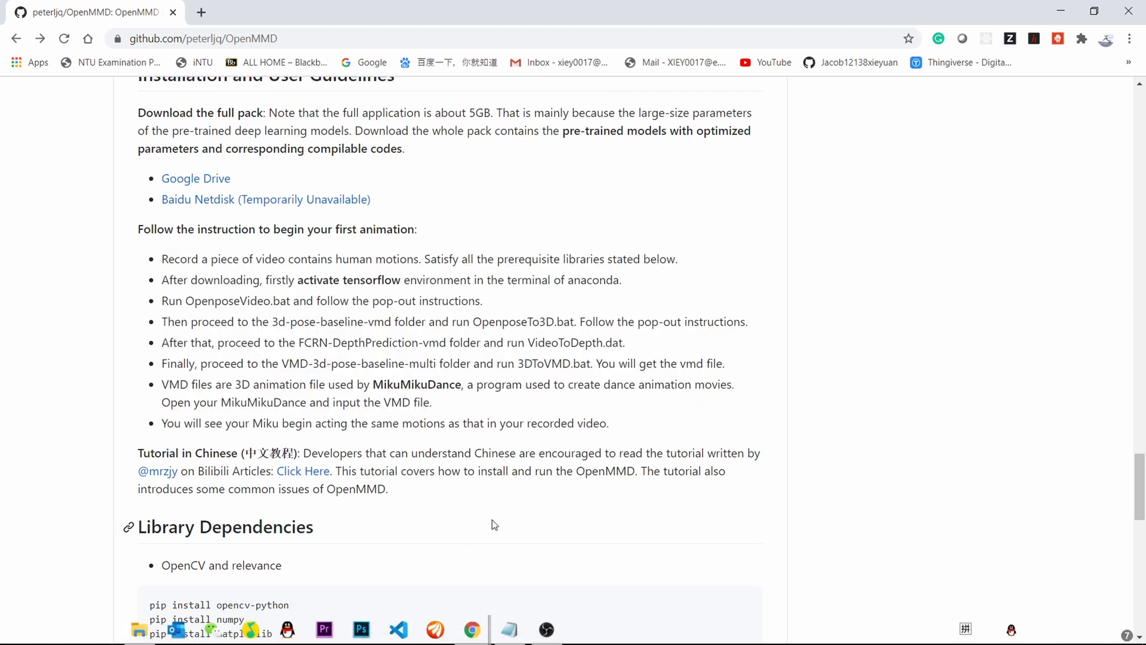
# Step: Bring the Notepad OpenMMD command notes forward and open Windows search
pyautogui.scroll(-3, 493, 524)
pyautogui.scroll(2, 492, 519)
pyautogui.moveTo(508, 629)
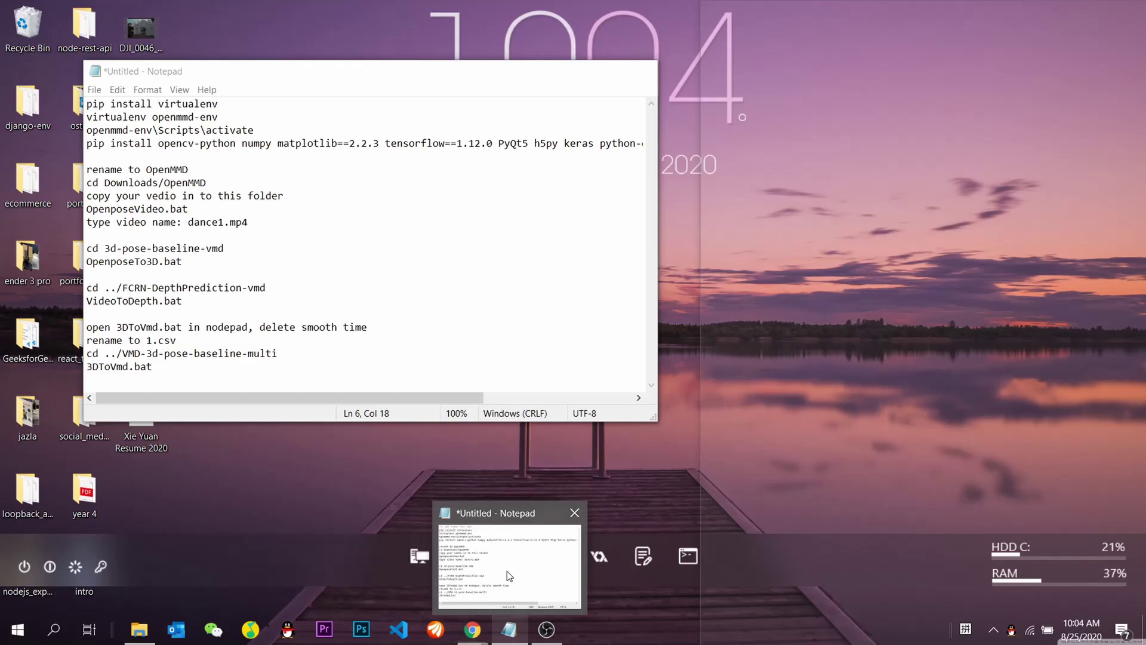
pyautogui.click(506, 571)
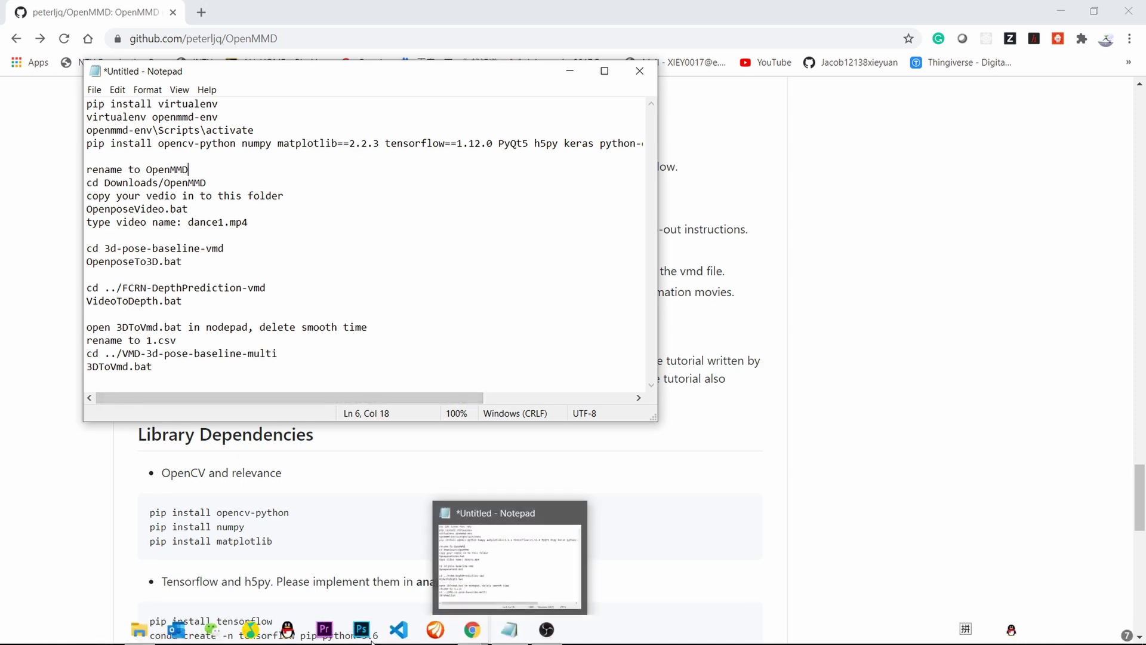
pyautogui.click(42, 638)
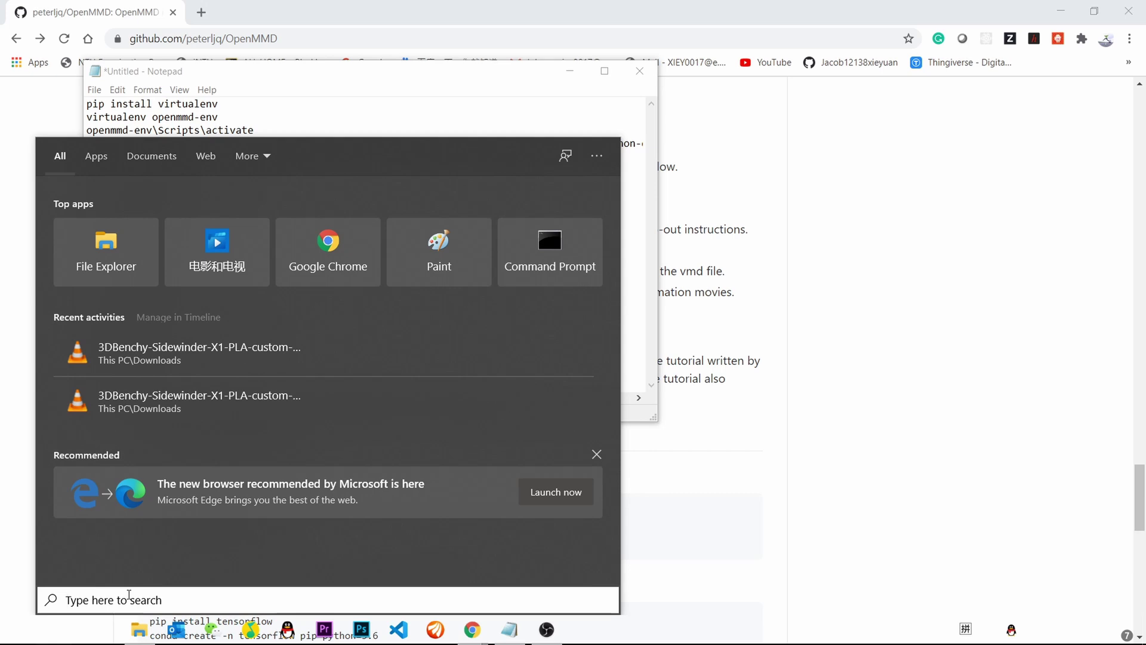
# Step: Launch Command Prompt beside the Notepad notes and select the pip install virtualenv line
pyautogui.write('cmd')
pyautogui.press('Return')
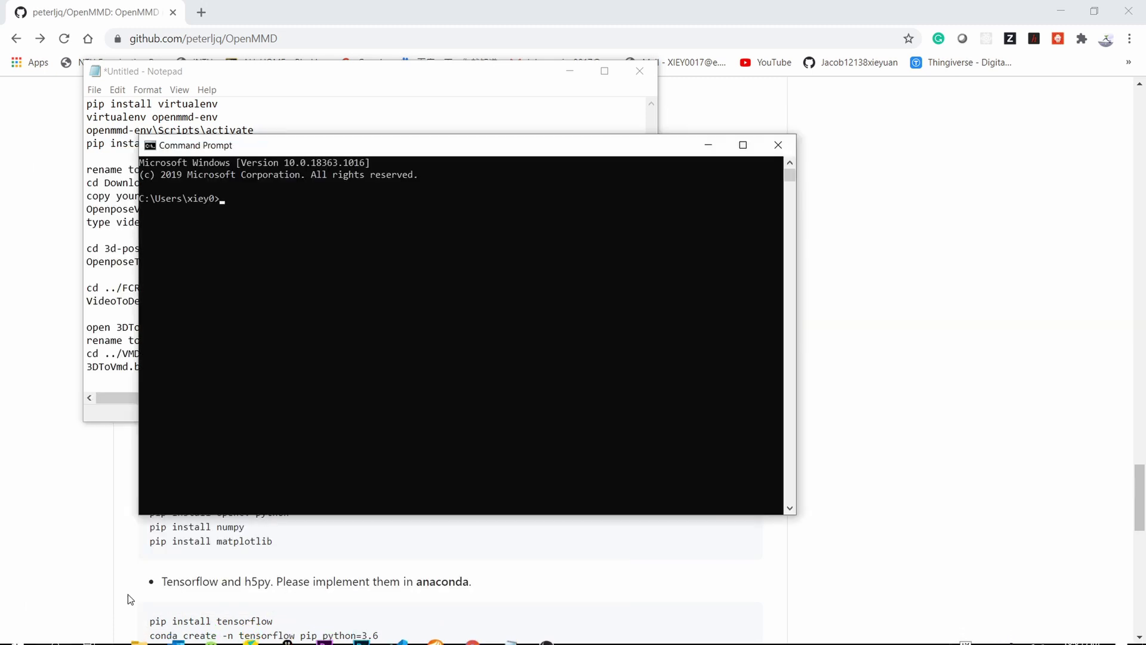
pyautogui.moveTo(436, 157); pyautogui.dragTo(853, 185)
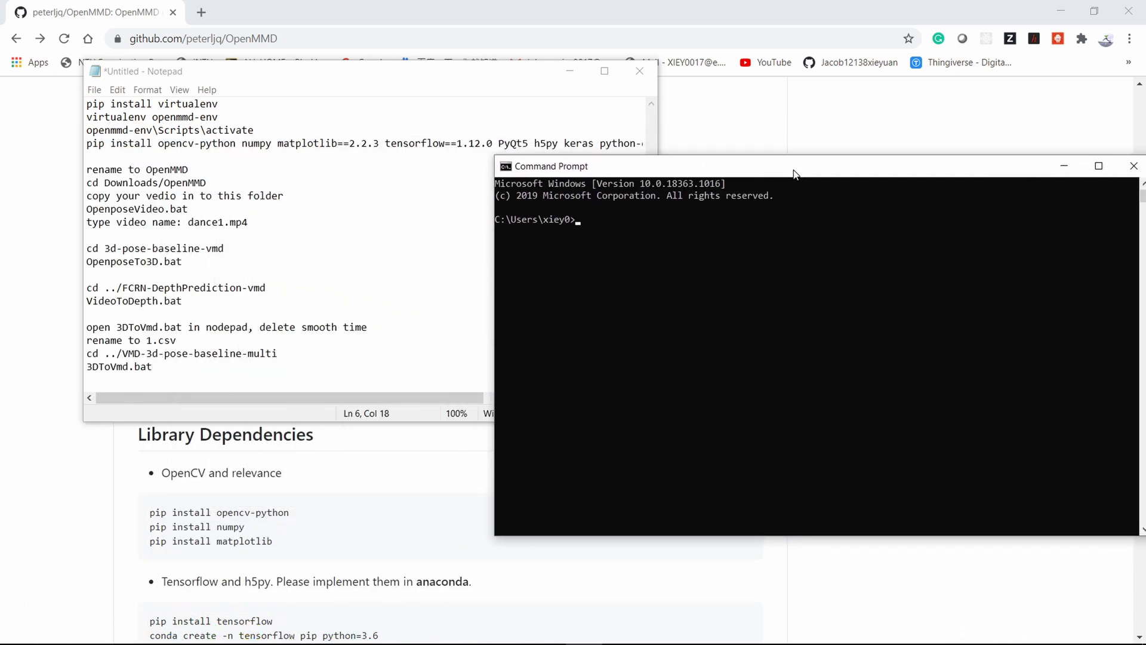
pyautogui.moveTo(475, 78); pyautogui.dragTo(427, 177)
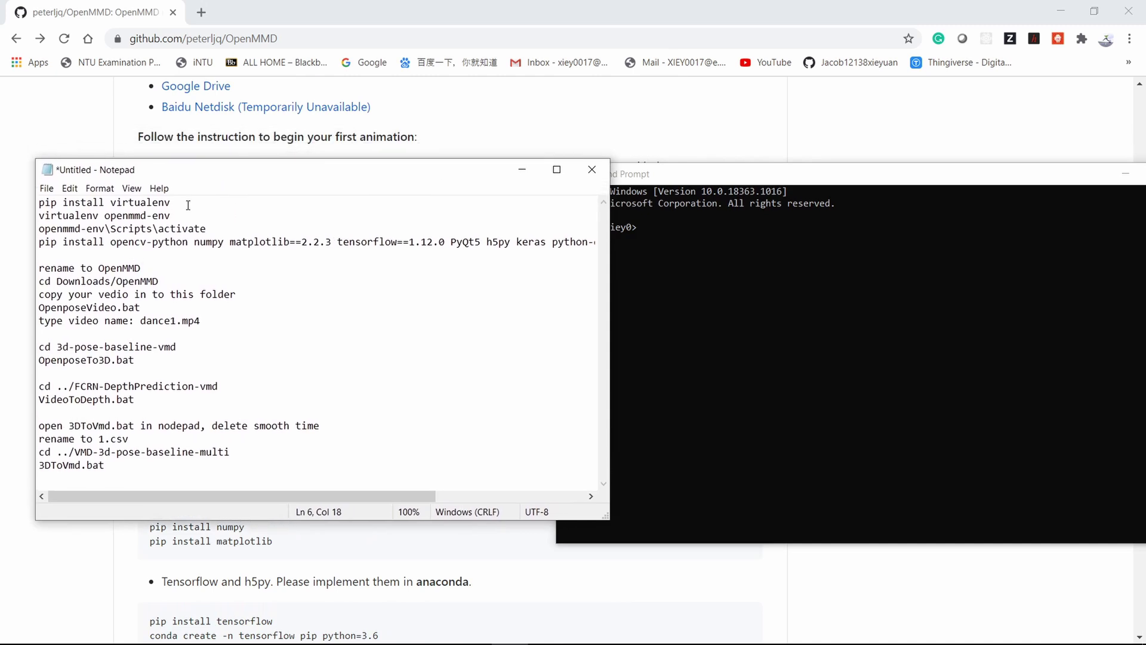
pyautogui.moveTo(170, 203); pyautogui.dragTo(40, 203)
pyautogui.hotkey('ctrl', 'c')
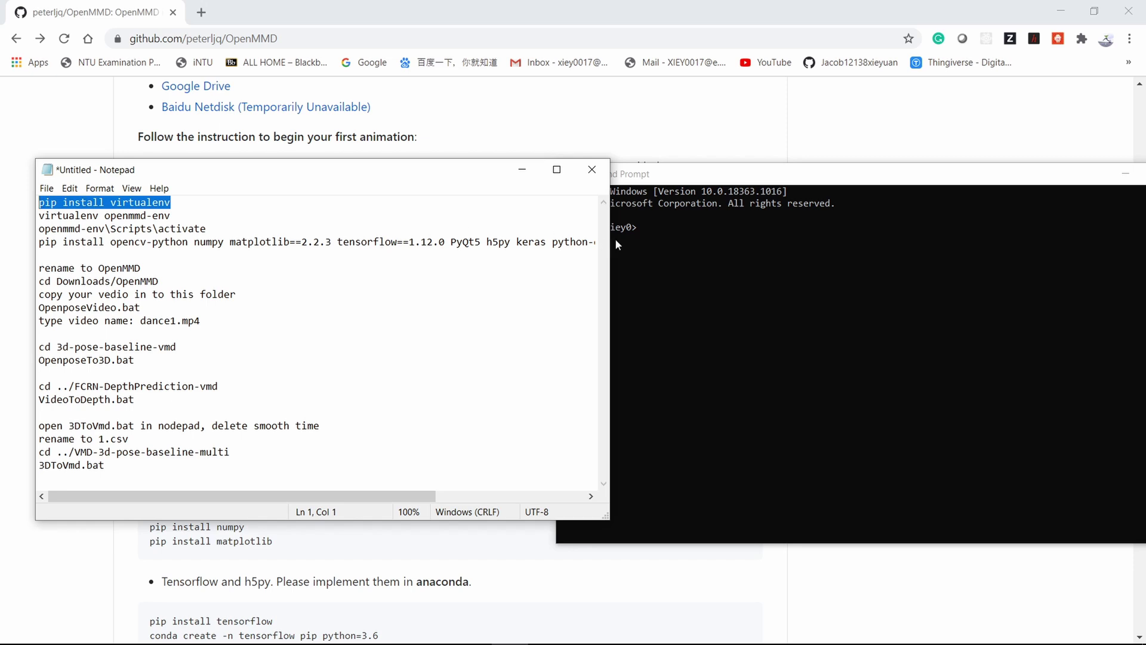
# Step: Run pip install virtualenv in Command Prompt
pyautogui.click(691, 239)
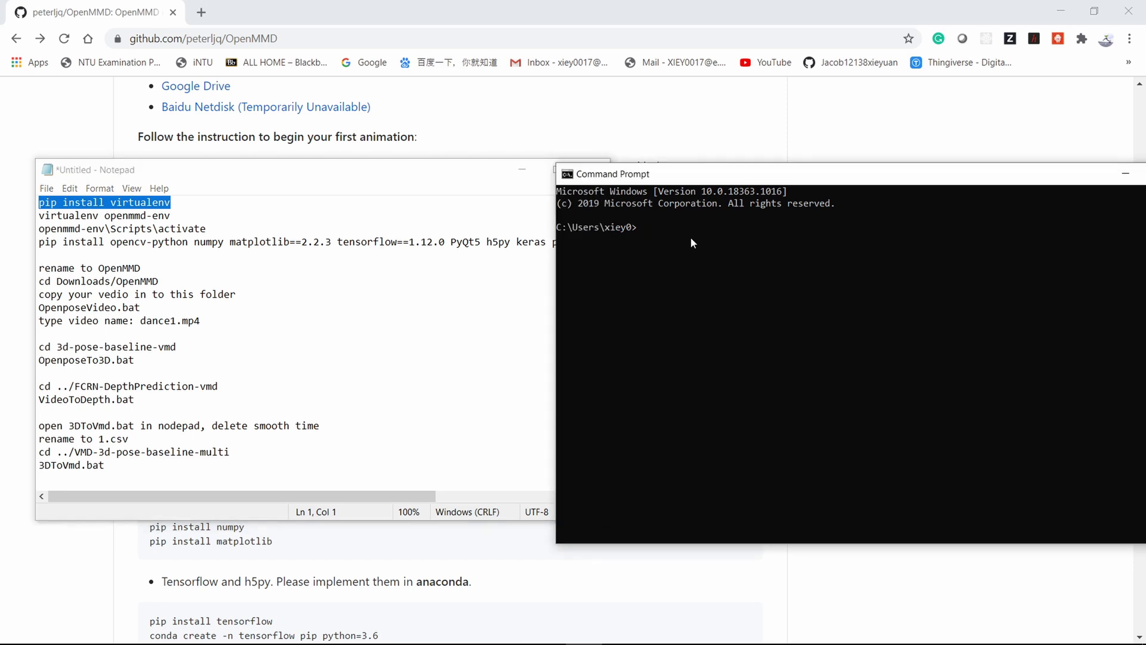
pyautogui.hotkey('ctrl', 'v')
pyautogui.press('Return')
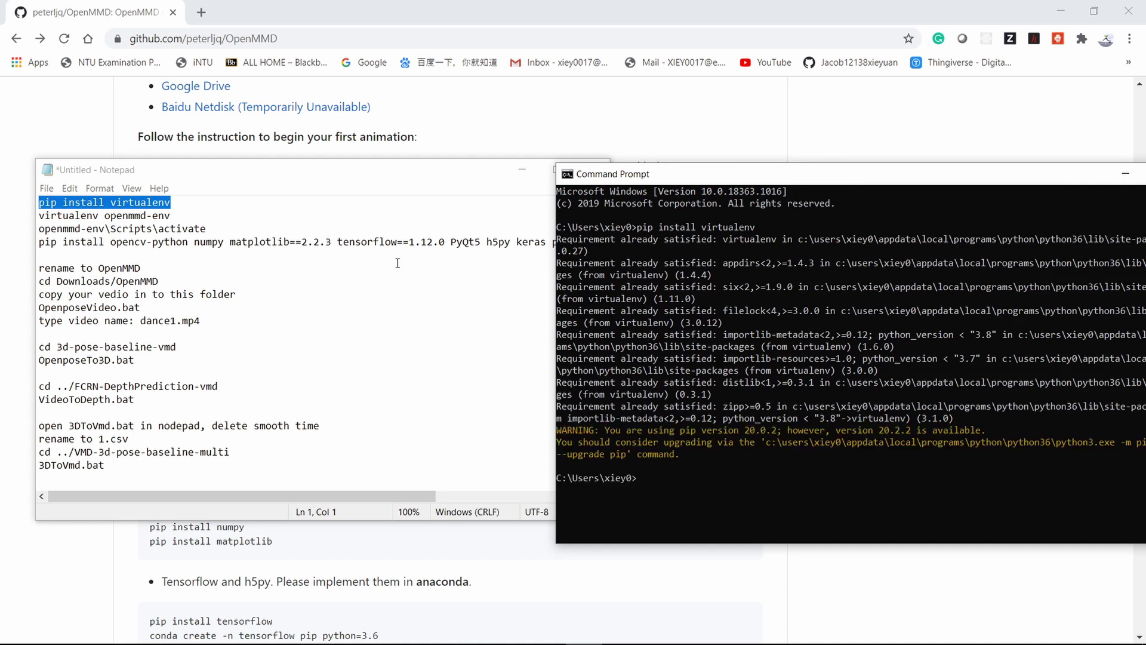
# Step: Paste 'virtualenv openmmd-env' but erase it, then select the activation line in the notes
pyautogui.click(174, 214)
pyautogui.moveTo(172, 215); pyautogui.dragTo(36, 215)
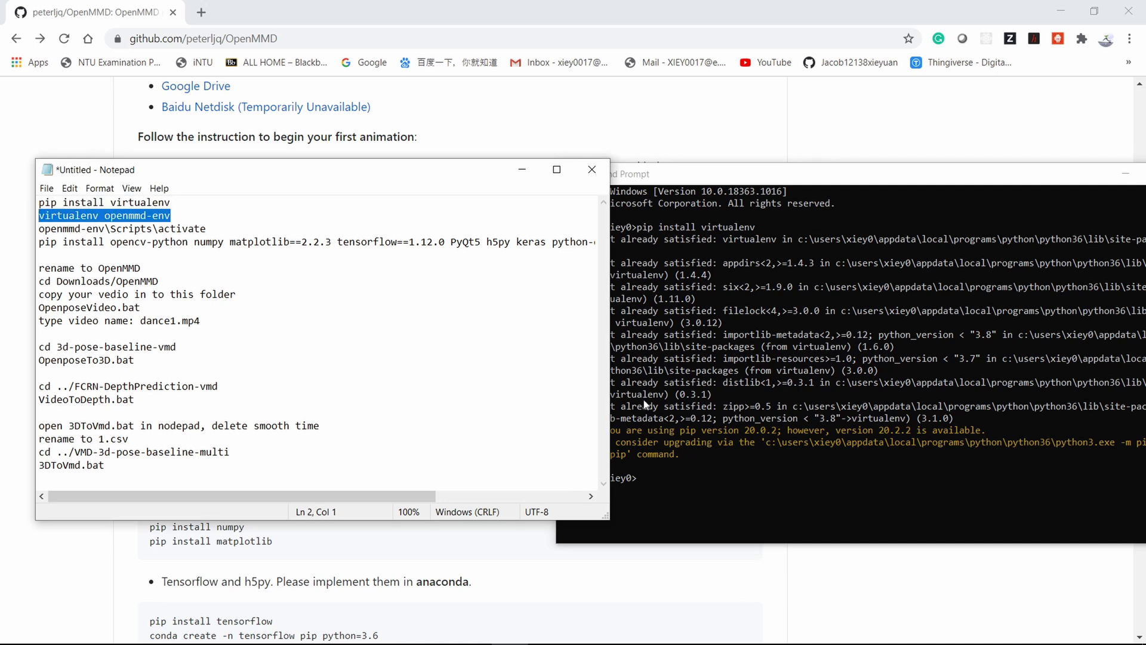
pyautogui.click(674, 474)
pyautogui.write('virtualenv openmmd-env')
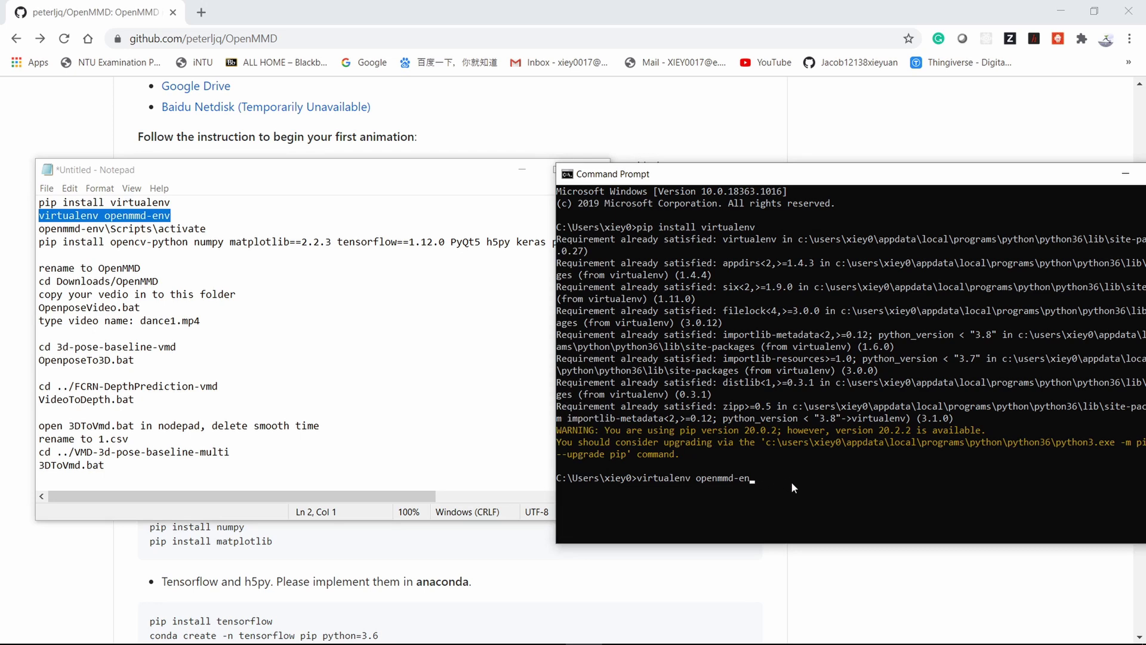
pyautogui.press('BackSpace')
pyautogui.press('BackSpace')
pyautogui.press('BackSpace')
pyautogui.press('BackSpace')
pyautogui.press('BackSpace')
pyautogui.press('BackSpace')
pyautogui.moveTo(209, 228); pyautogui.dragTo(39, 228)
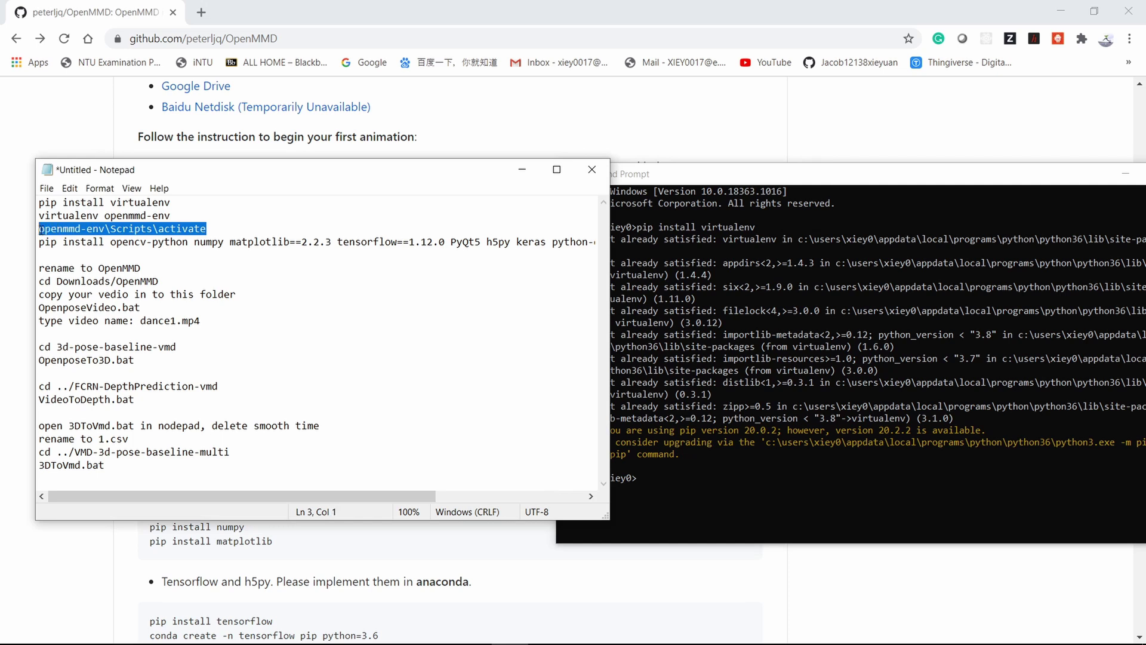
# Step: Activate the environment with openmmd-env\Scripts\activate
pyautogui.click(713, 485)
pyautogui.write('openmmd-env\\Scripts\\activate')
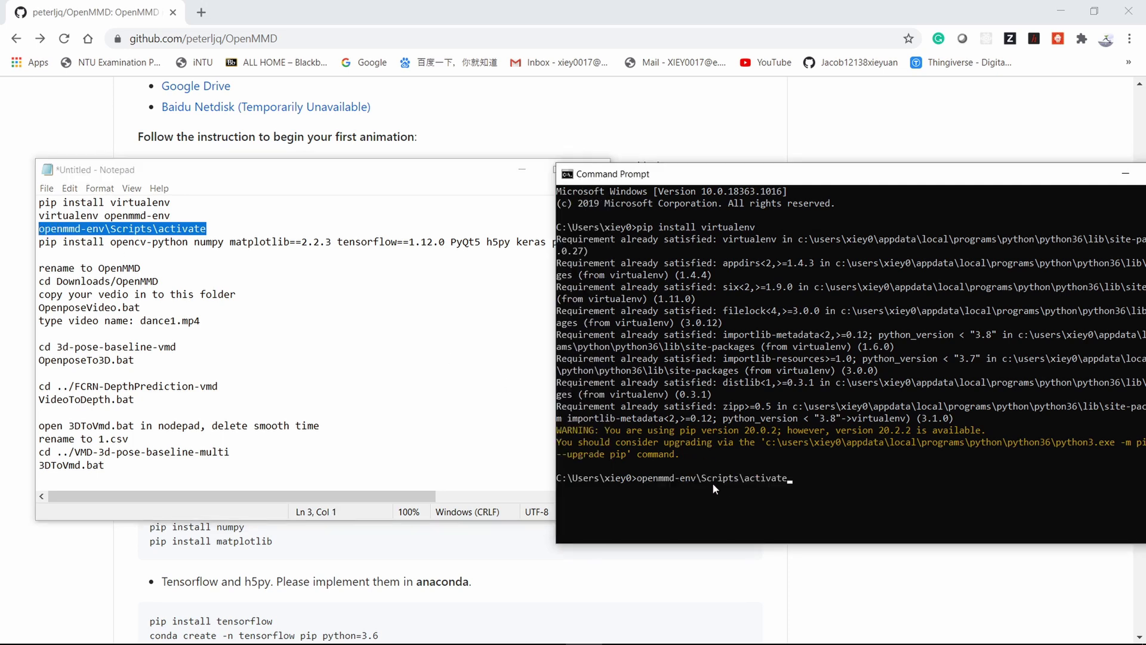
pyautogui.press('Return')
# Step: Copy the pip install packages line from the notes and run it in Command Prompt
pyautogui.click(375, 299)
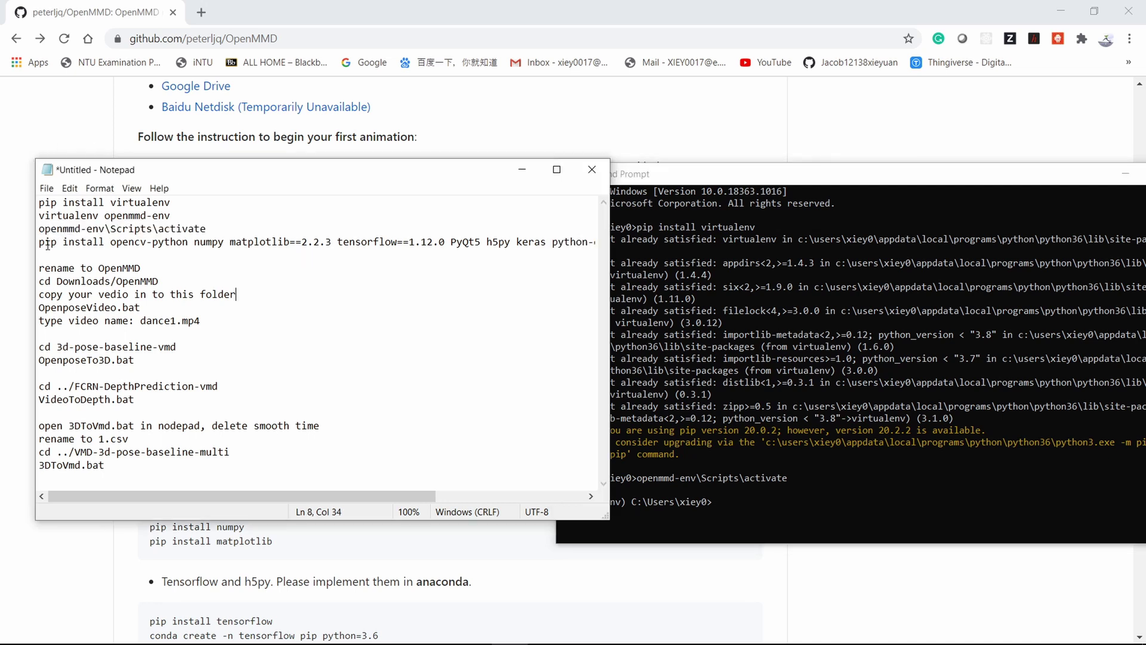
pyautogui.moveTo(40, 243); pyautogui.dragTo(604, 239)
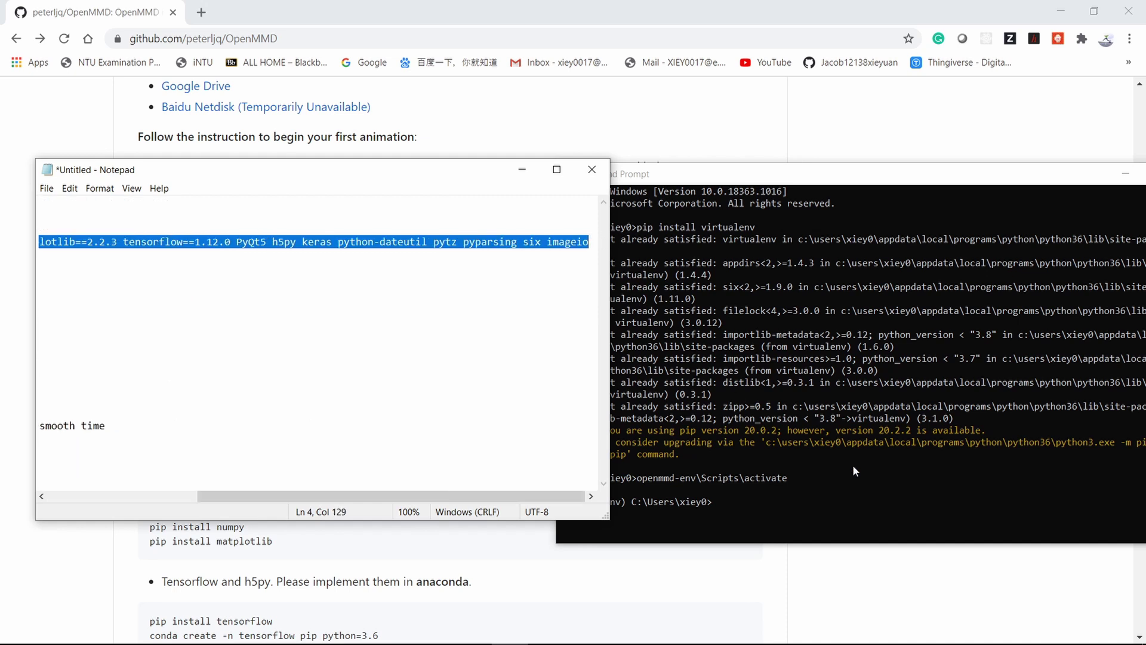
pyautogui.click(777, 489)
pyautogui.rightClick(777, 490)
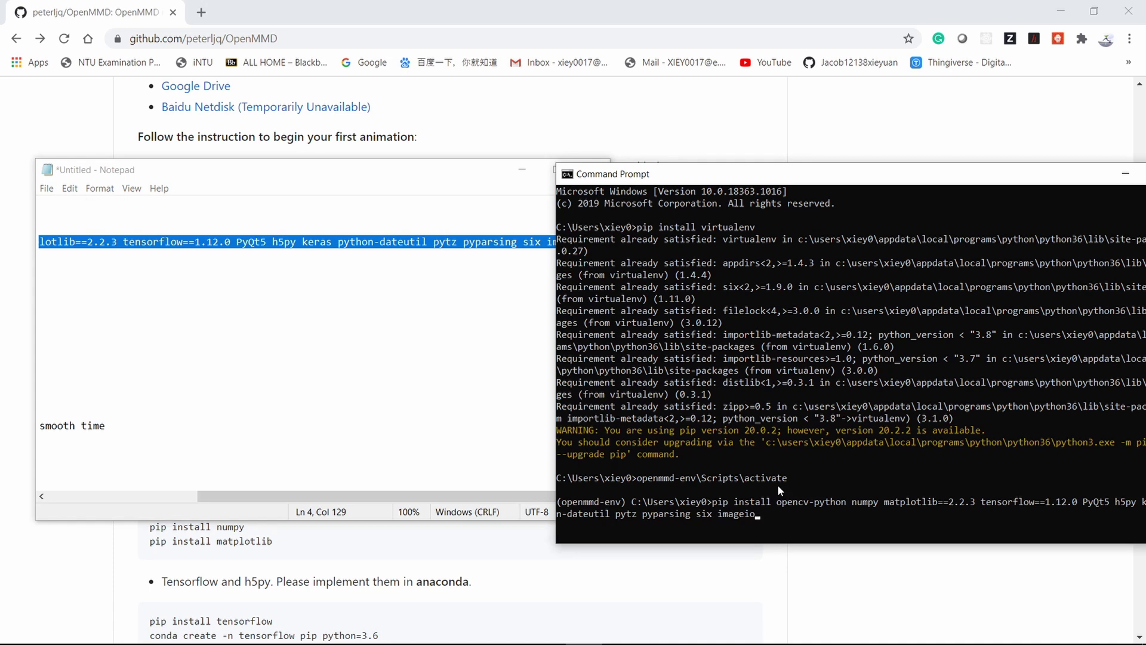
pyautogui.press('Return')
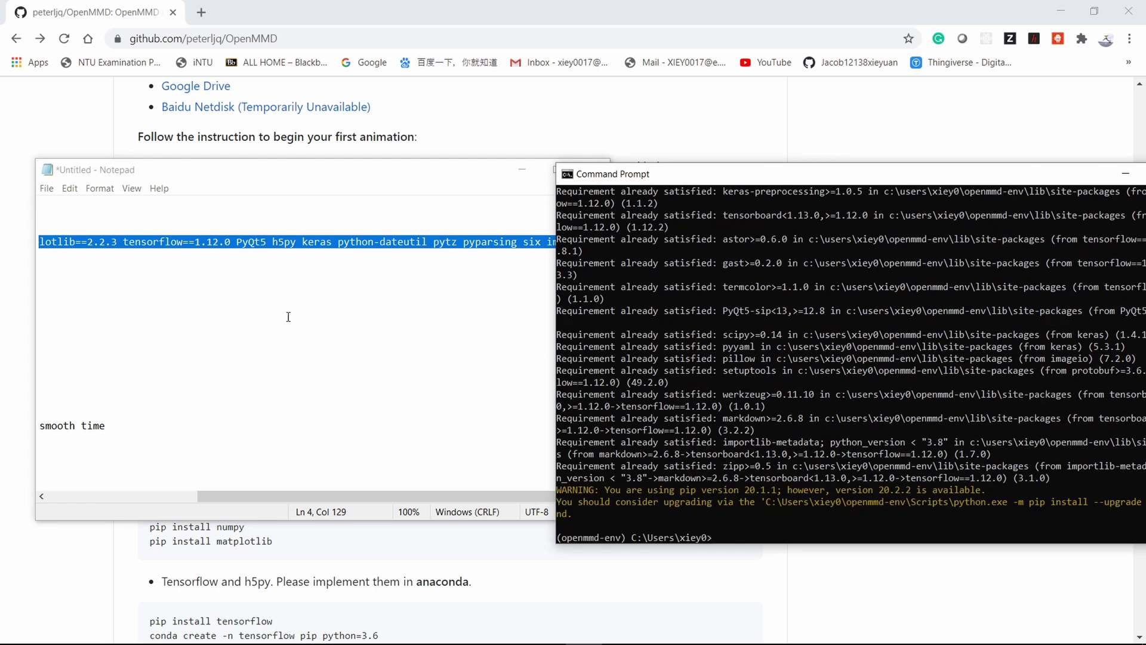
# Step: Change into the OpenMMD folder with 'cd Downloads/OpenMMD'
pyautogui.click(316, 295)
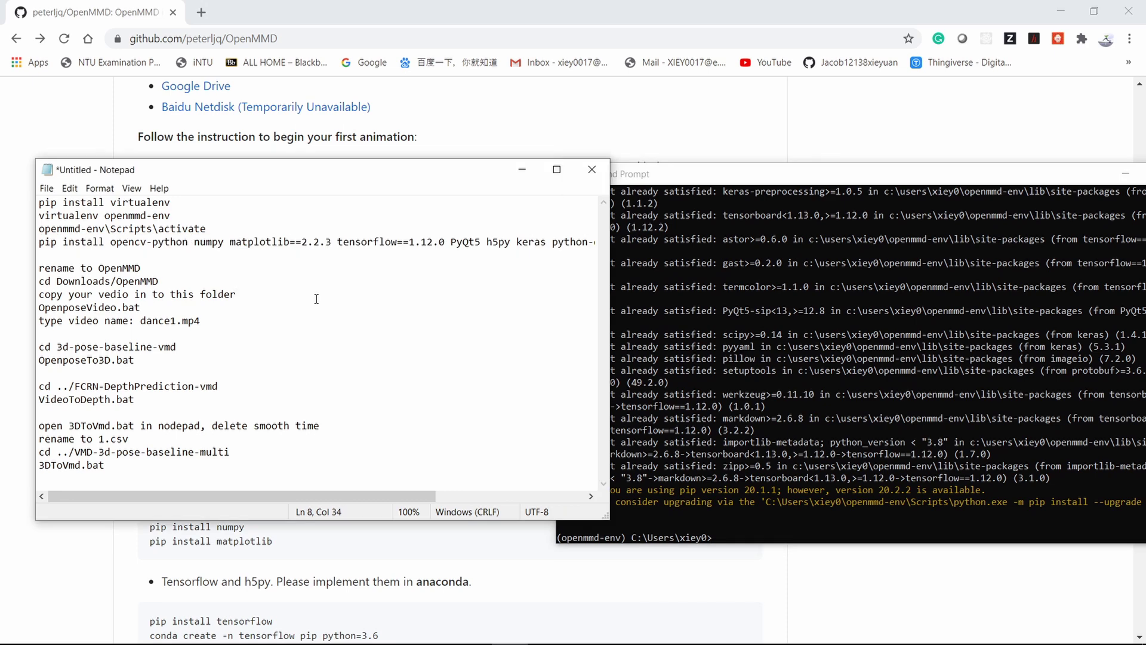
pyautogui.moveTo(142, 267); pyautogui.dragTo(100, 267)
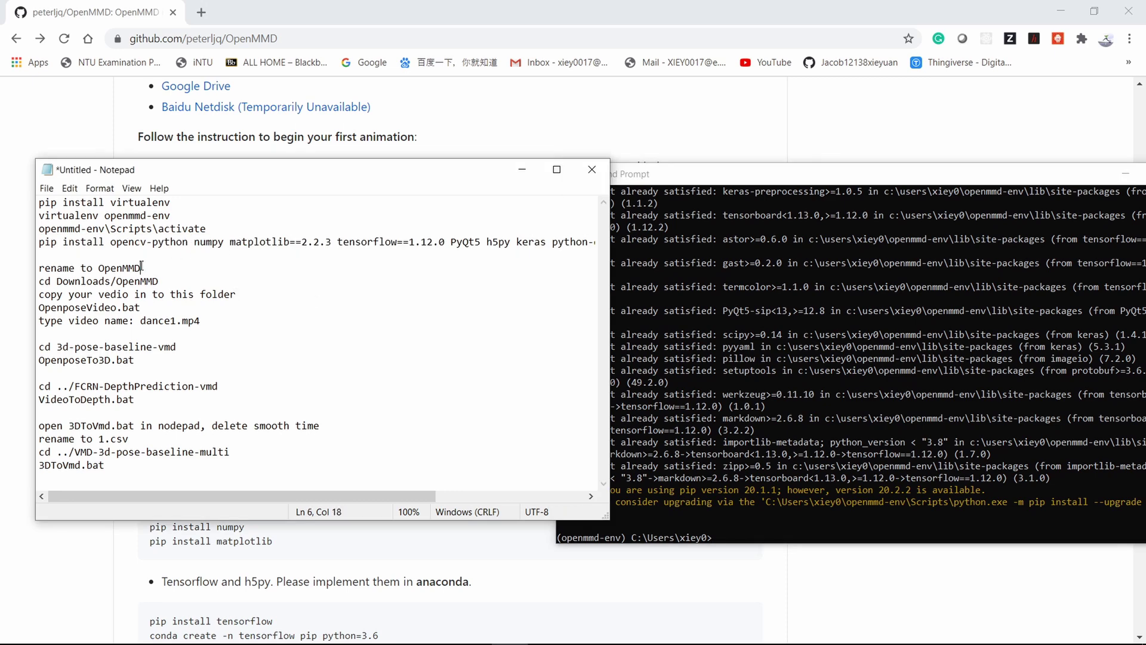
pyautogui.click(289, 289)
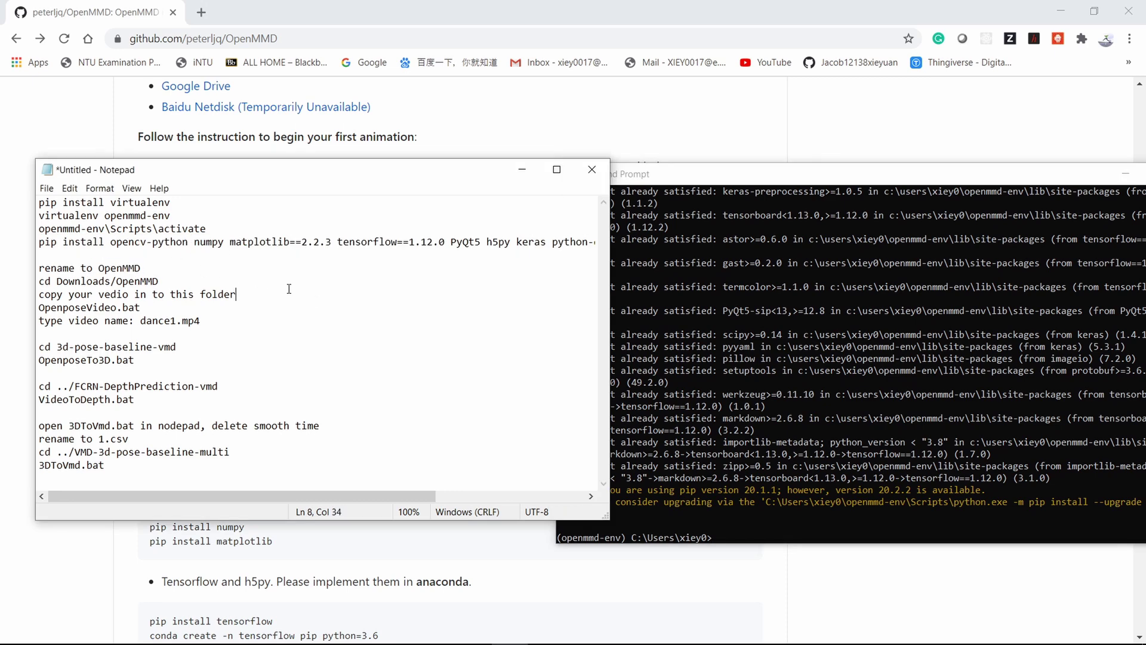
pyautogui.click(738, 521)
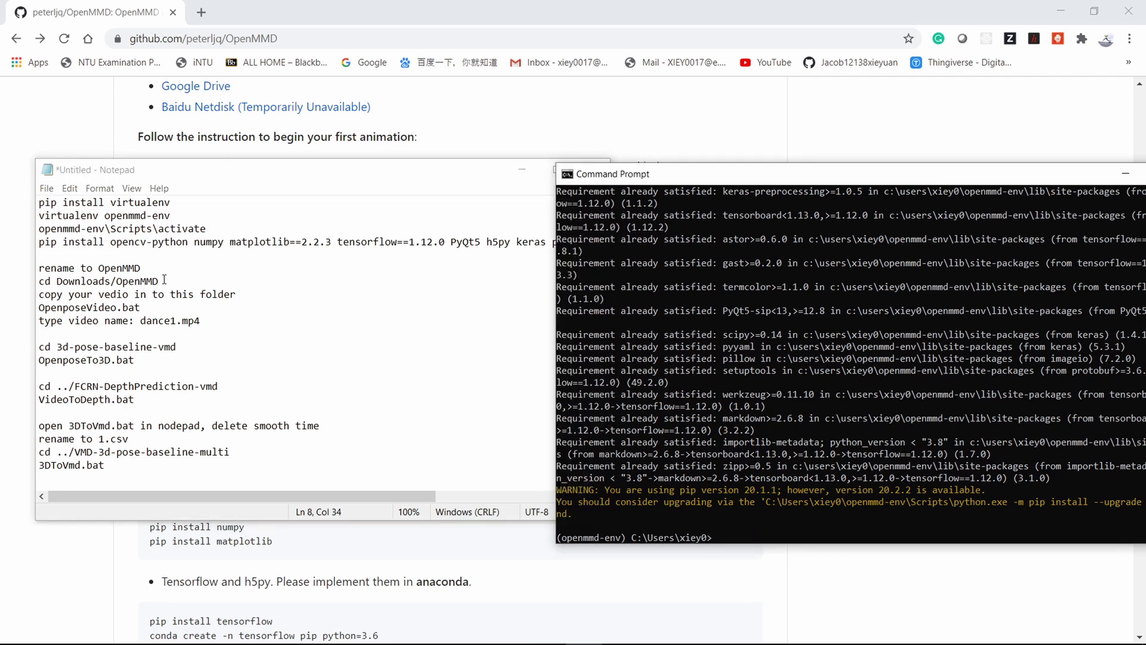
pyautogui.moveTo(164, 280); pyautogui.dragTo(39, 281)
pyautogui.hotkey('ctrl', 'c')
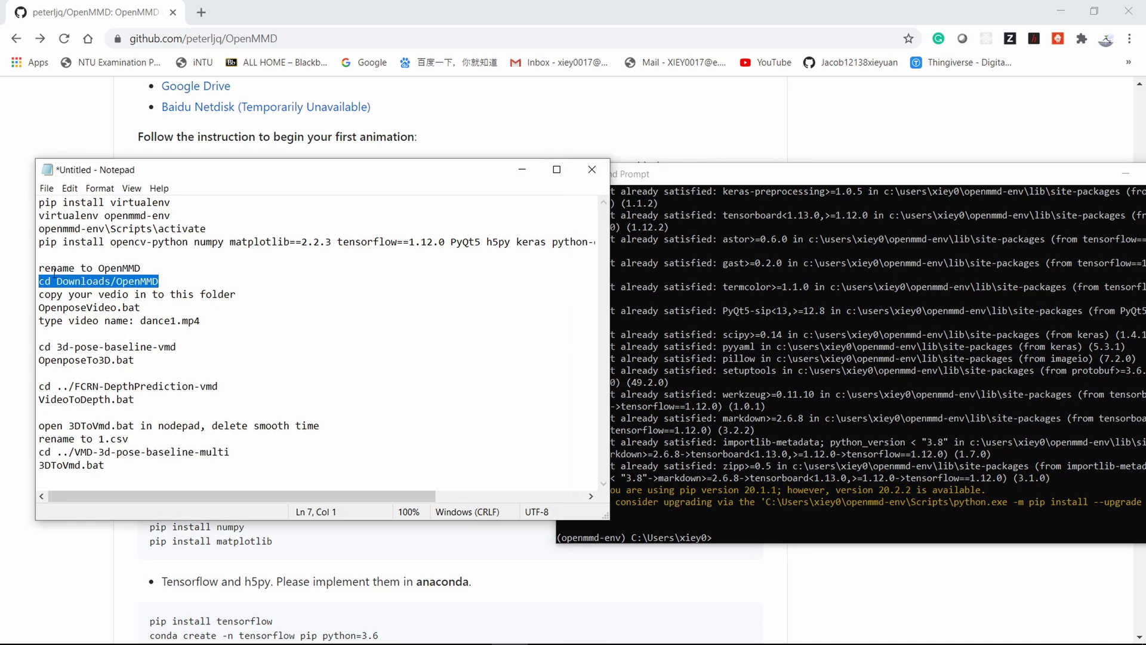
pyautogui.click(728, 504)
pyautogui.hotkey('ctrl', 'v')
pyautogui.press('Return')
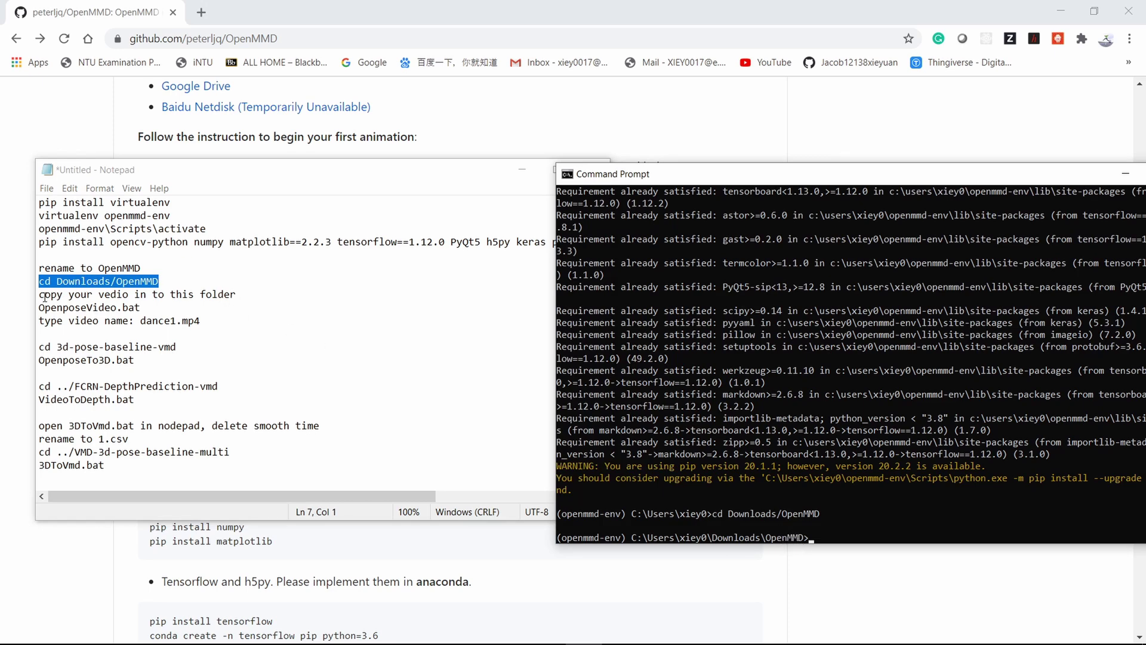
# Step: Correct 'vedio' to 'video' in the notes and bring the OpenMMD folder window forward
pyautogui.hotkey('alt', 'Tab')
pyautogui.click(121, 295)
pyautogui.press('BackSpace')
pyautogui.press('Left')
pyautogui.press('BackSpace')
pyautogui.press('Delete')
pyautogui.write('ide')
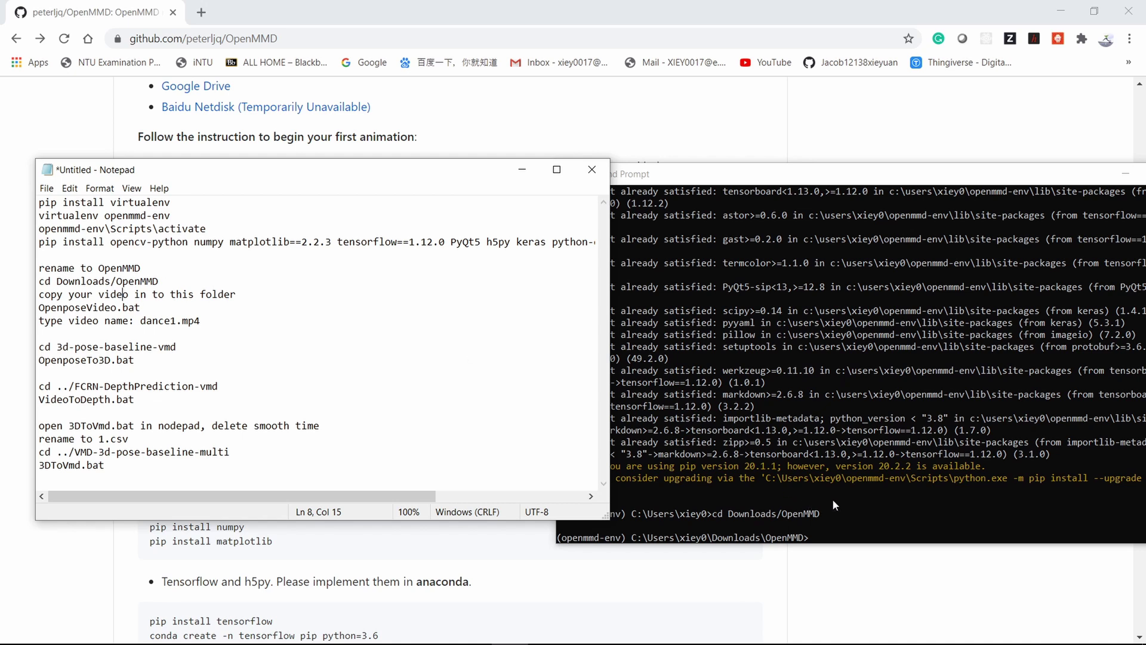
pyautogui.click(831, 499)
pyautogui.moveTo(138, 629)
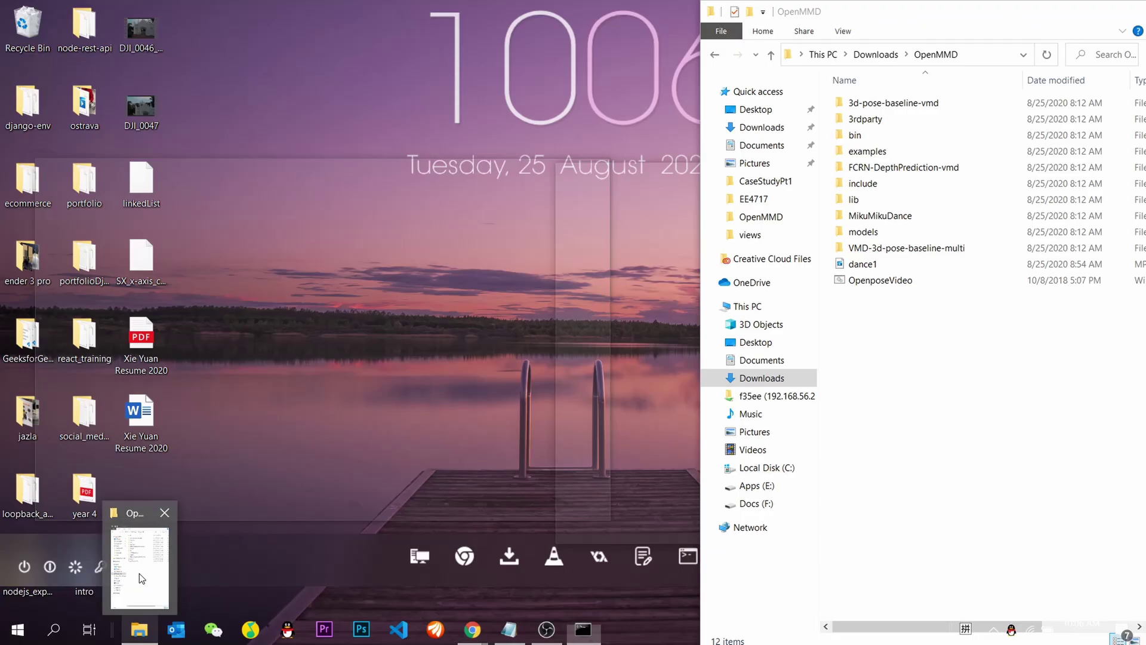
pyautogui.click(138, 573)
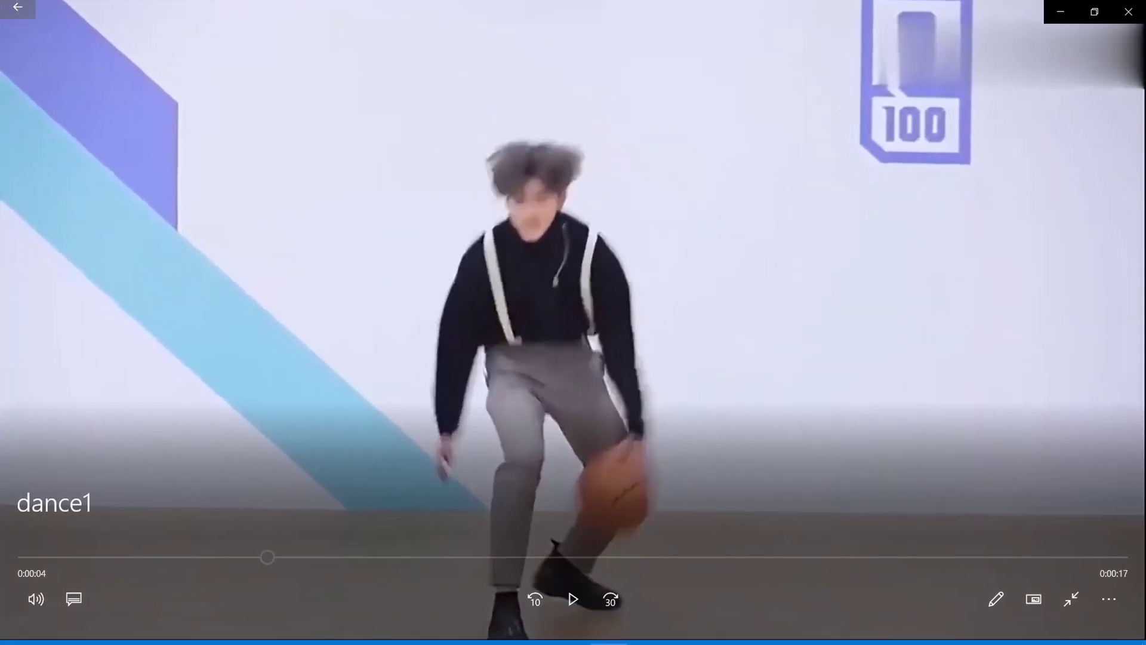
# Step: Close the dance1 video preview and deselect the file
pyautogui.click(22, 16)
pyautogui.click(1130, 8)
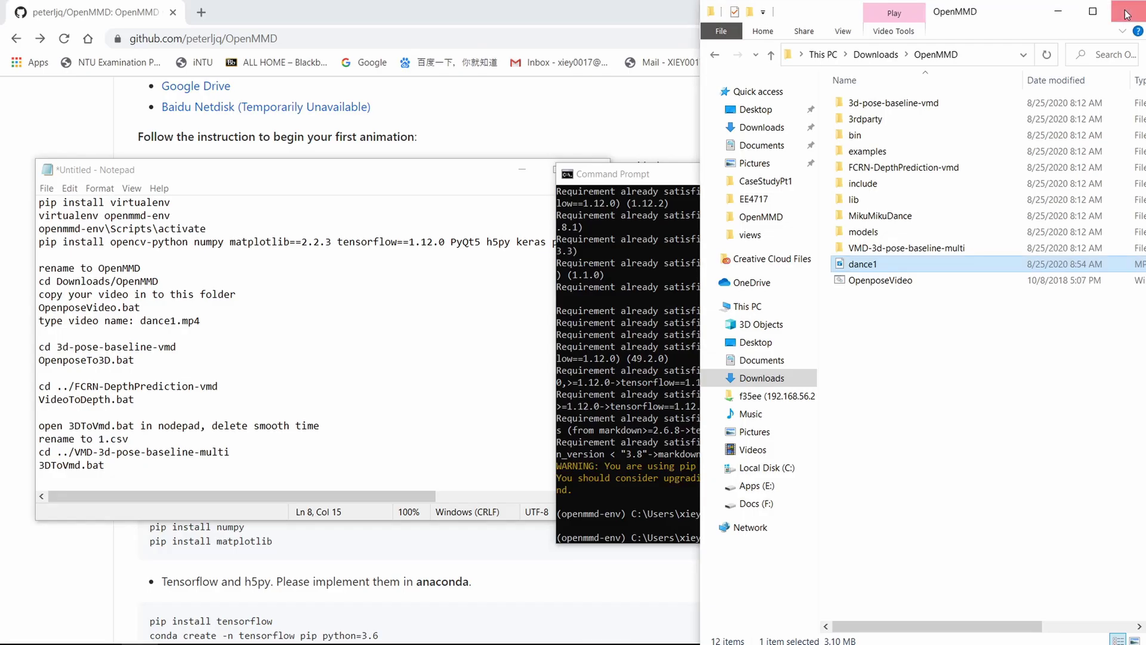
pyautogui.click(897, 342)
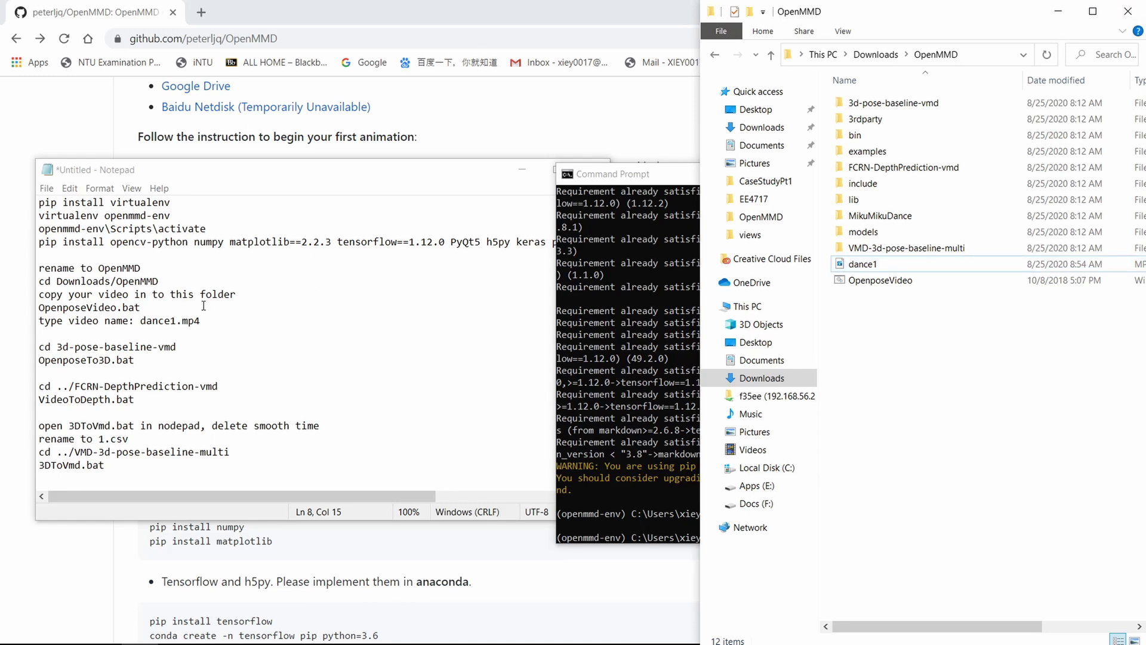
# Step: Select the OpenposeVideo.bat line in the notes
pyautogui.moveTo(238, 294); pyautogui.dragTo(139, 292)
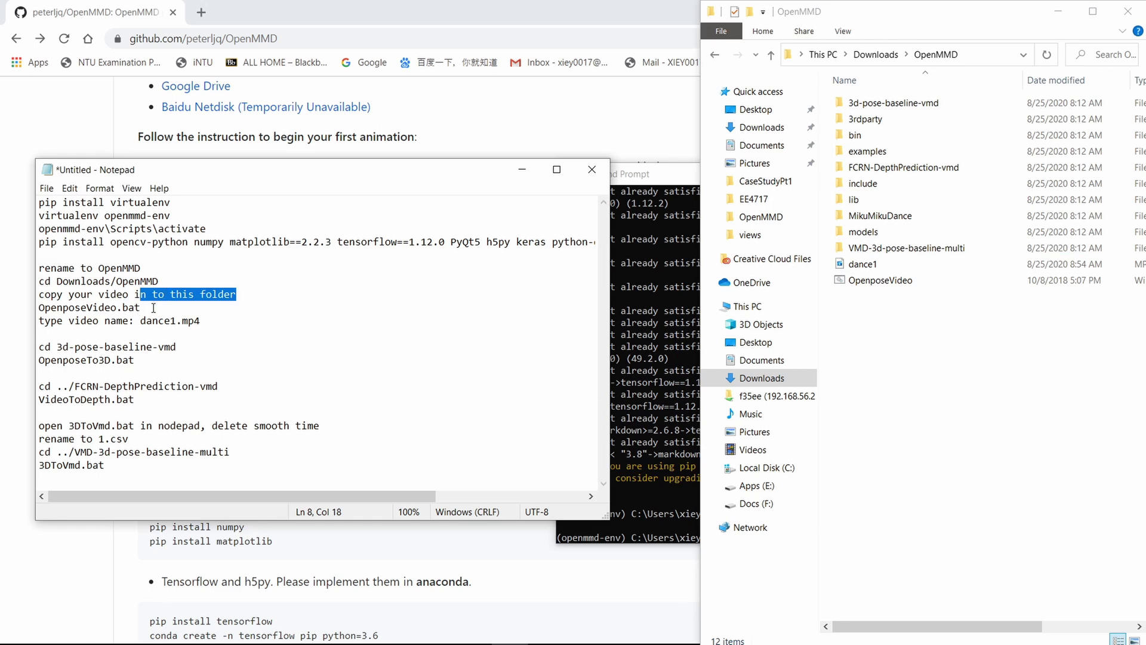
pyautogui.click(150, 309)
pyautogui.moveTo(150, 309); pyautogui.dragTo(38, 308)
pyautogui.hotkey('ctrl', 'c')
# Step: Run OpenposeVideo.bat on dance1.mp4, accepting the default of one person
pyautogui.click(678, 399)
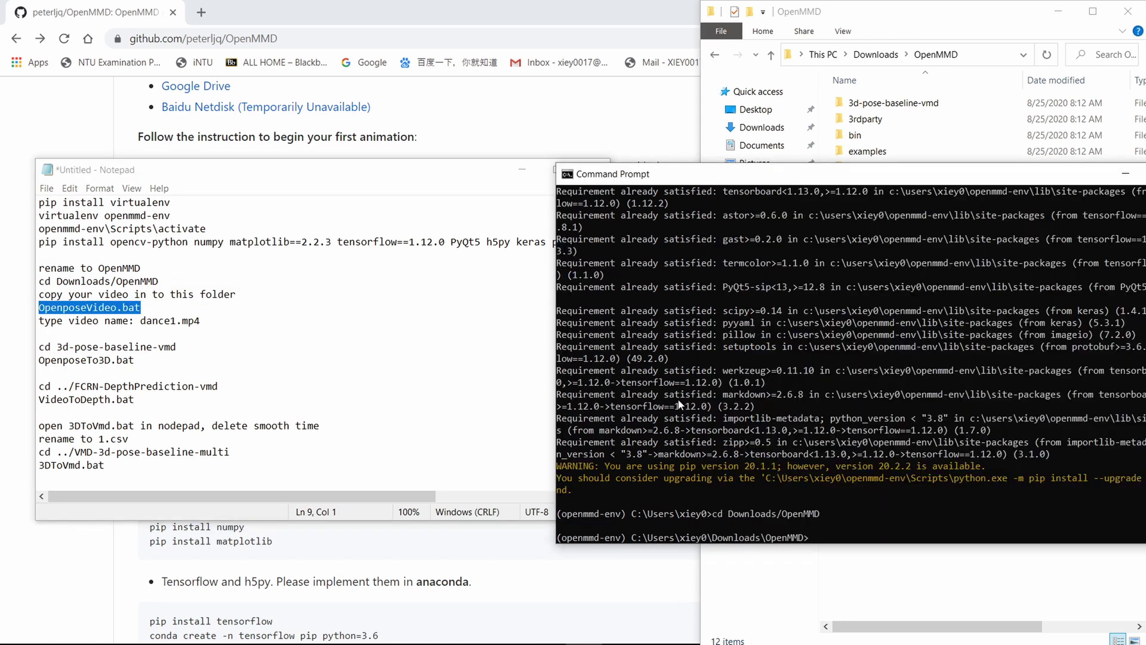
pyautogui.hotkey('ctrl', 'v')
pyautogui.press('Return')
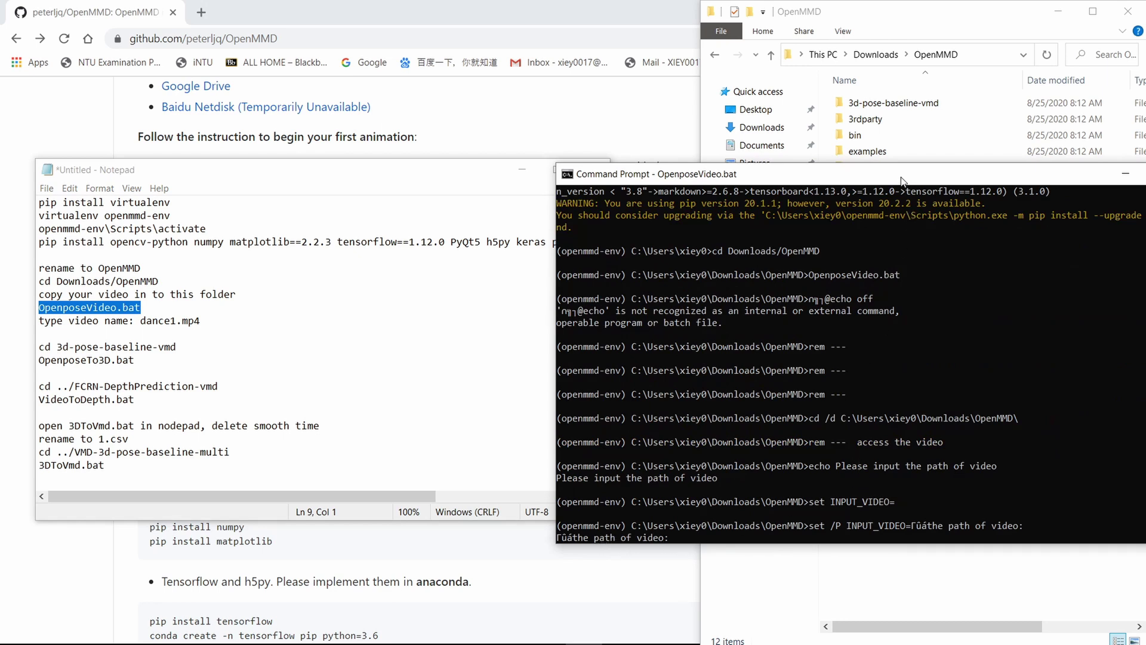
pyautogui.moveTo(901, 180)
pyautogui.mouseDown()
pyautogui.moveTo(678, 163)
pyautogui.moveTo(488, 113)
pyautogui.moveTo(815, 108)
pyautogui.mouseUp()
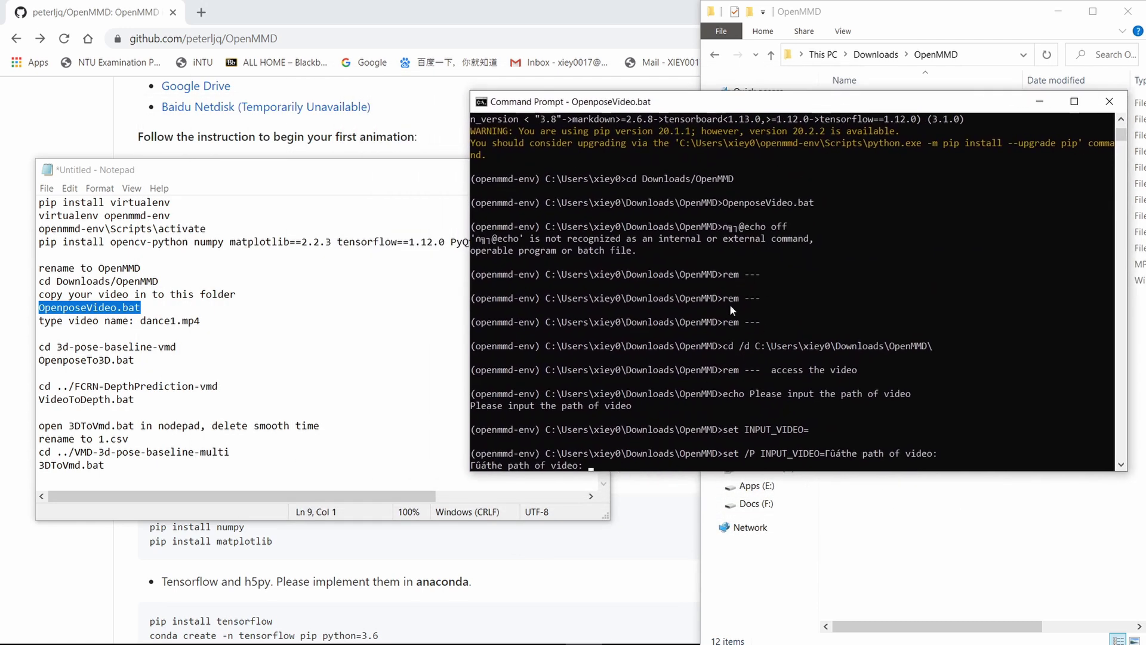
pyautogui.write('dan')
pyautogui.write('ce1.mp4')
pyautogui.press('Return')
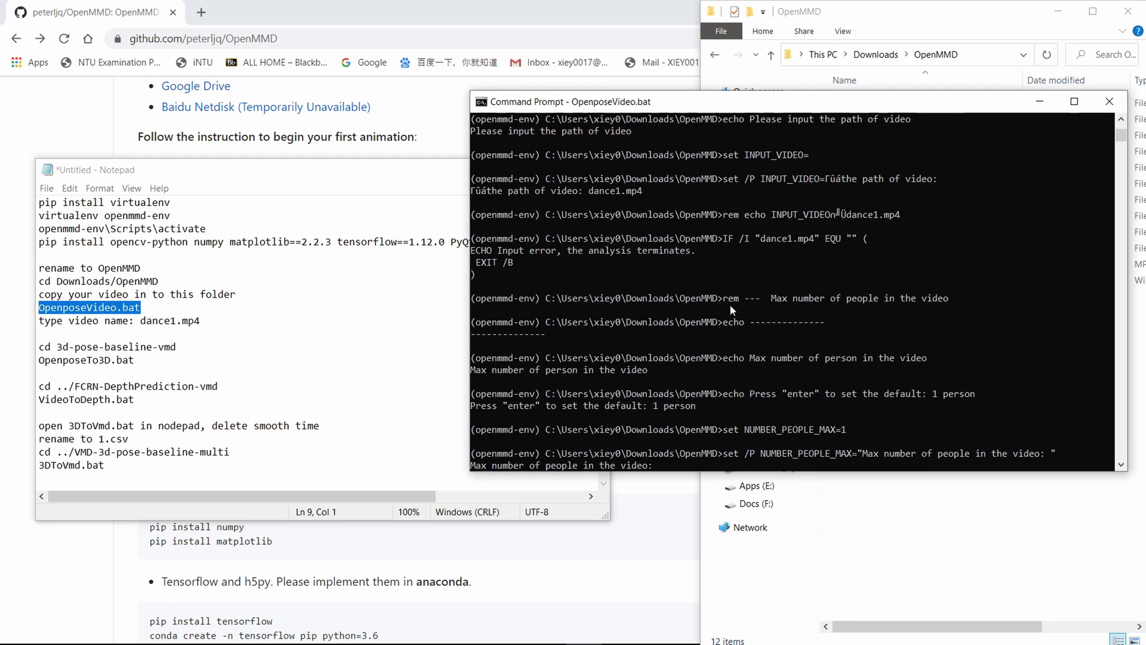
pyautogui.press('Return')
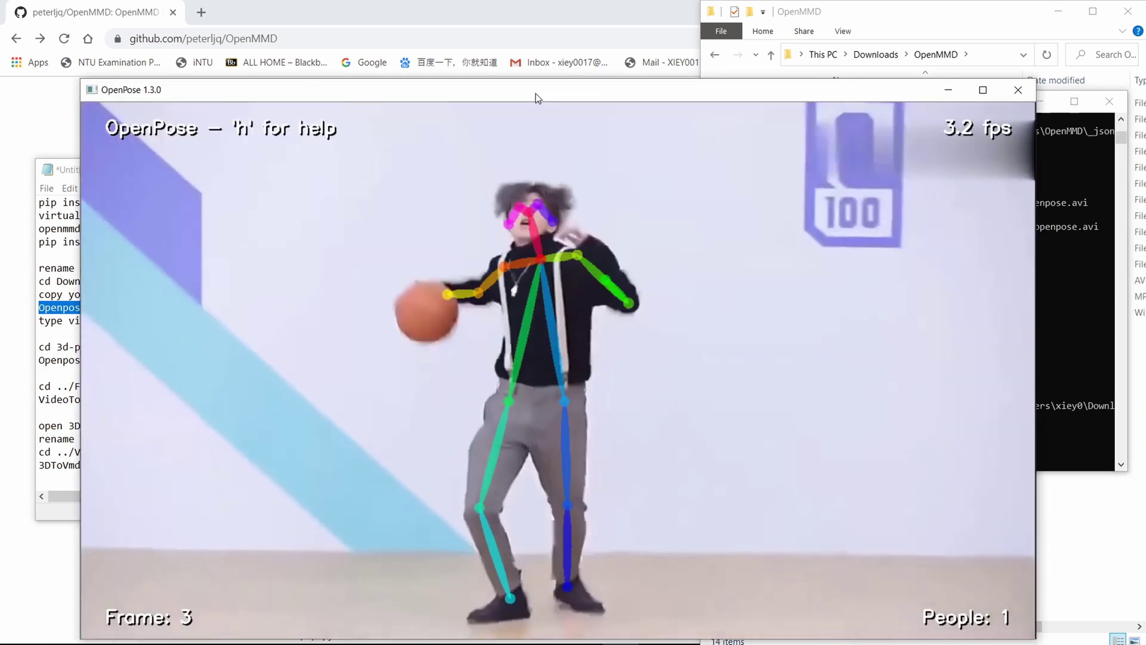
# Step: Move the OpenPose preview window aside and let tracking of dance1.mp4 finish
pyautogui.moveTo(536, 93); pyautogui.dragTo(549, 44)
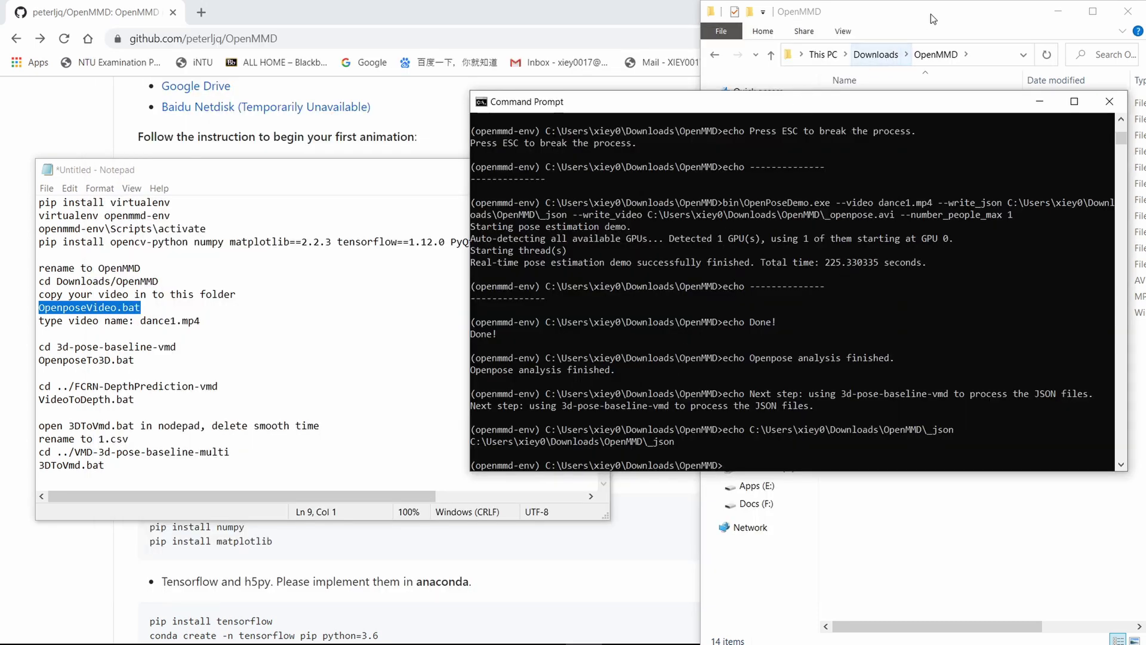
# Step: Check the 651 dance1 keypoint files in _json, then copy the 'cd 3d-pose-baseline-vmd' note line
pyautogui.click(954, 10)
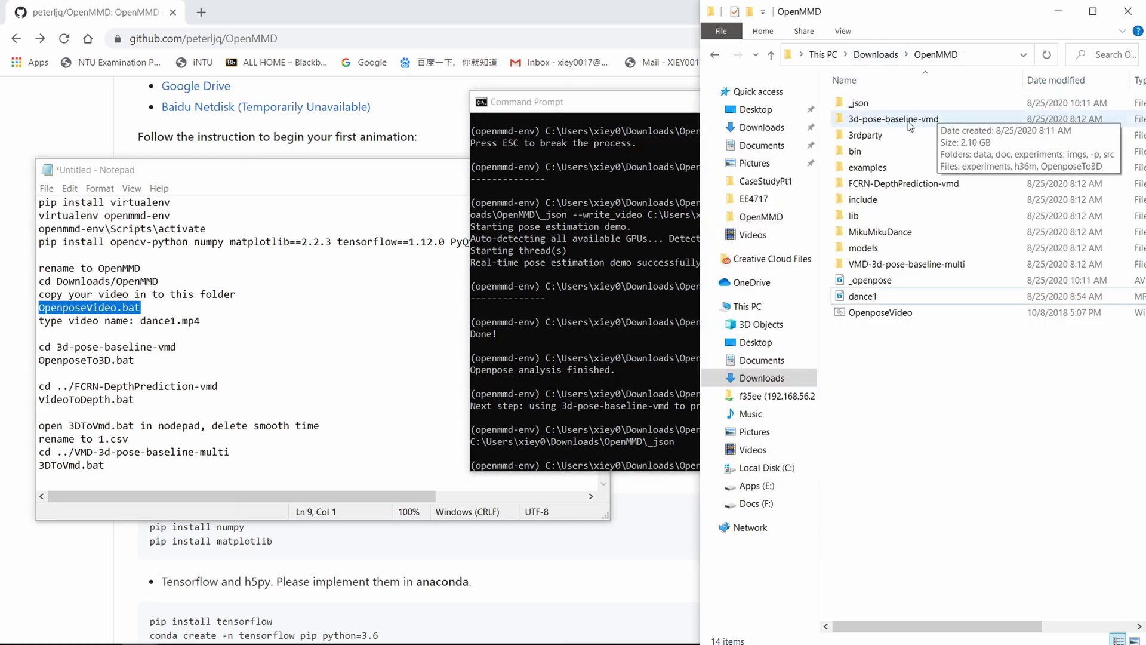
pyautogui.doubleClick(875, 102)
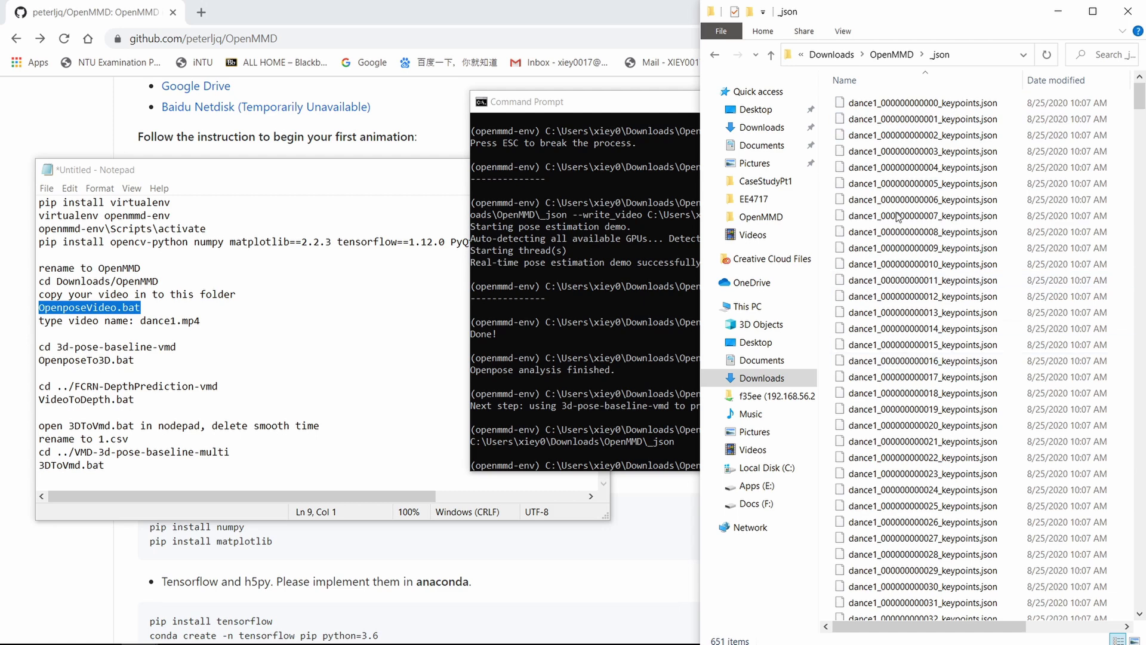
pyautogui.click(715, 53)
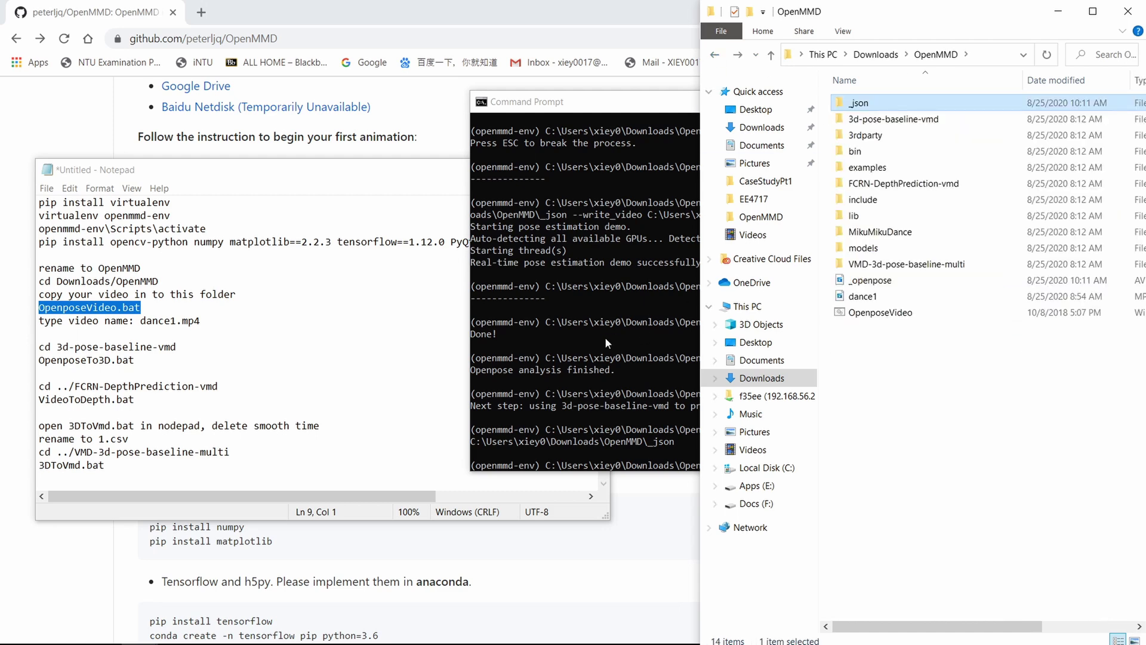
pyautogui.click(251, 332)
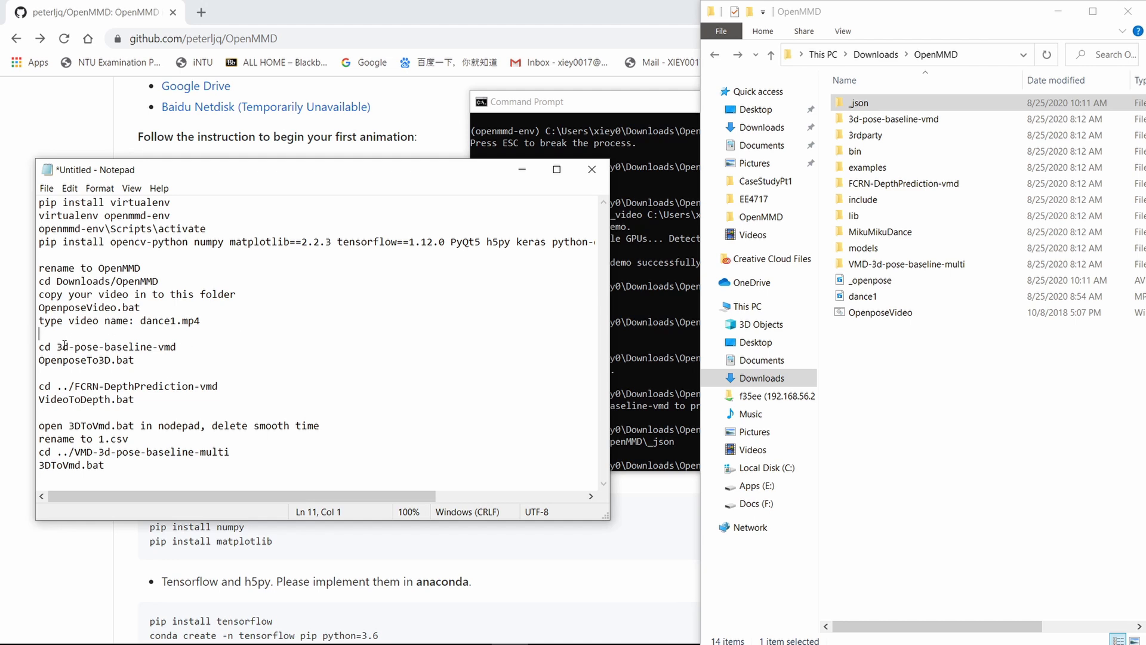
pyautogui.moveTo(177, 347); pyautogui.dragTo(40, 347)
pyautogui.hotkey('ctrl', 'c')
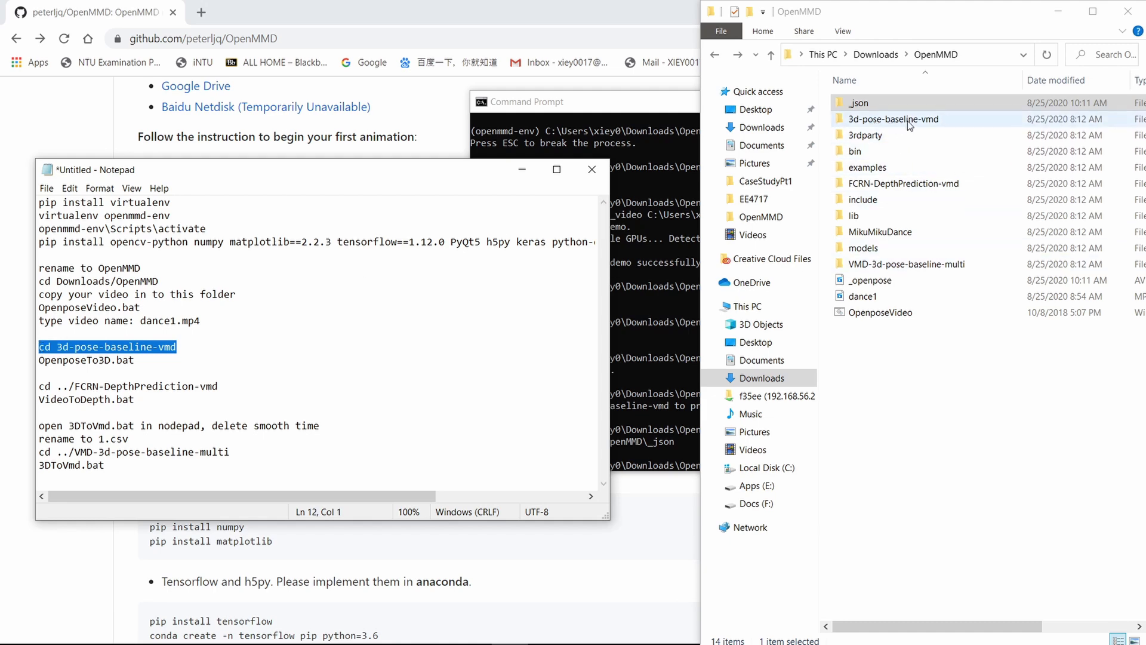
# Step: Change the console into 3d-pose-baseline-vmd and launch OpenposeTo3D.bat
pyautogui.click(661, 138)
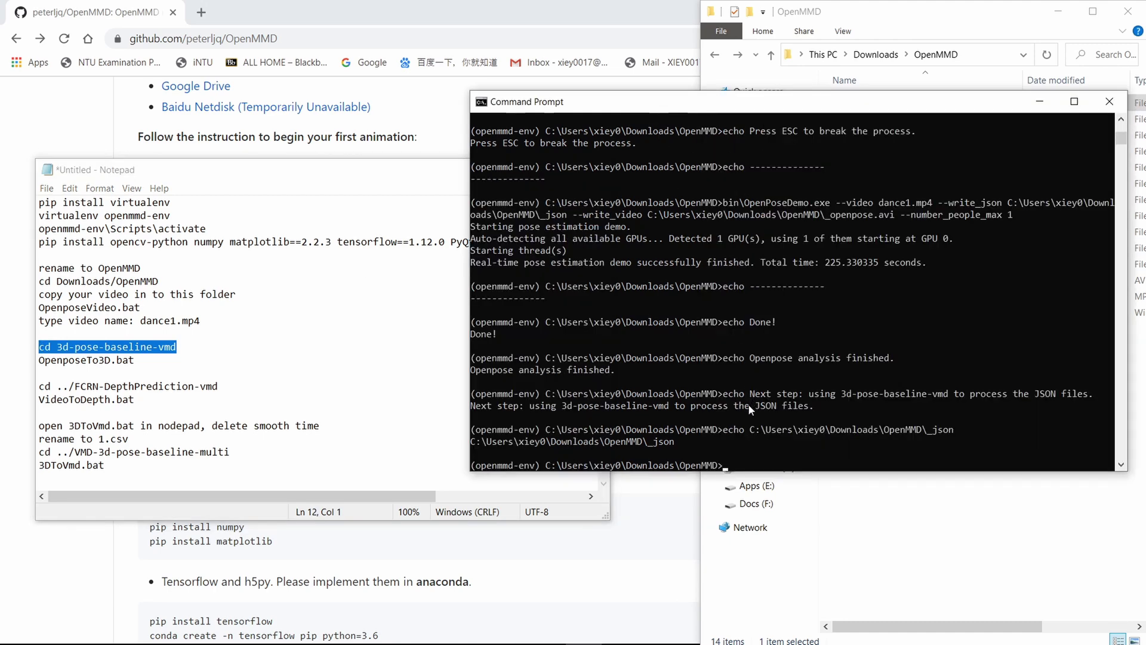
pyautogui.hotkey('ctrl', 'v')
pyautogui.press('Return')
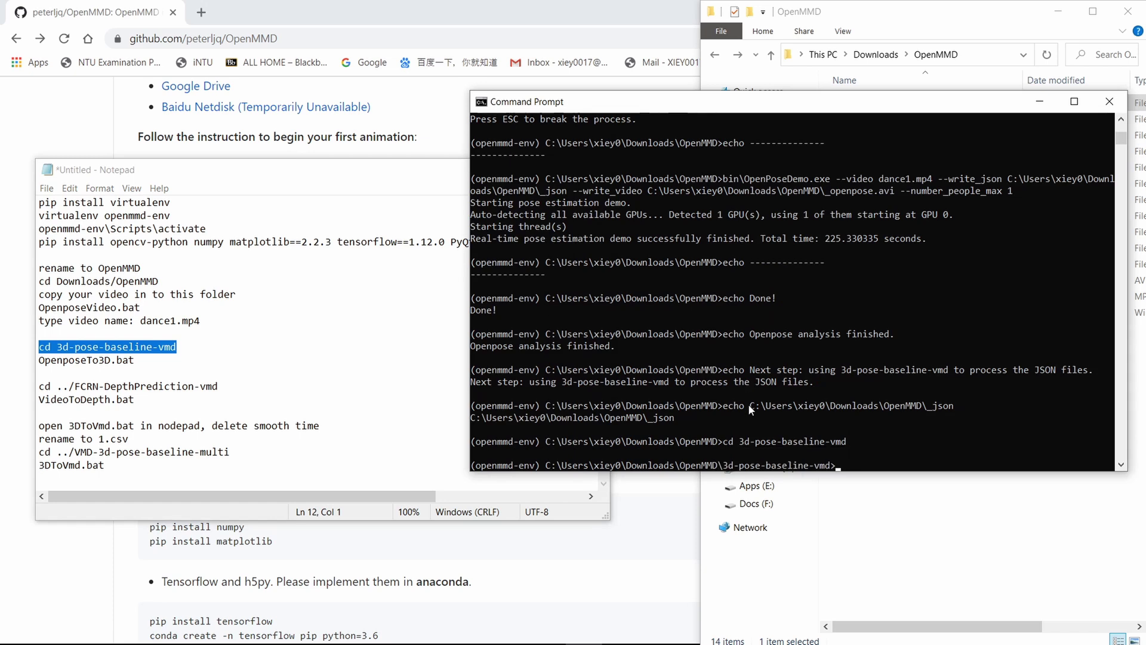
pyautogui.click(140, 362)
pyautogui.moveTo(141, 362); pyautogui.dragTo(37, 362)
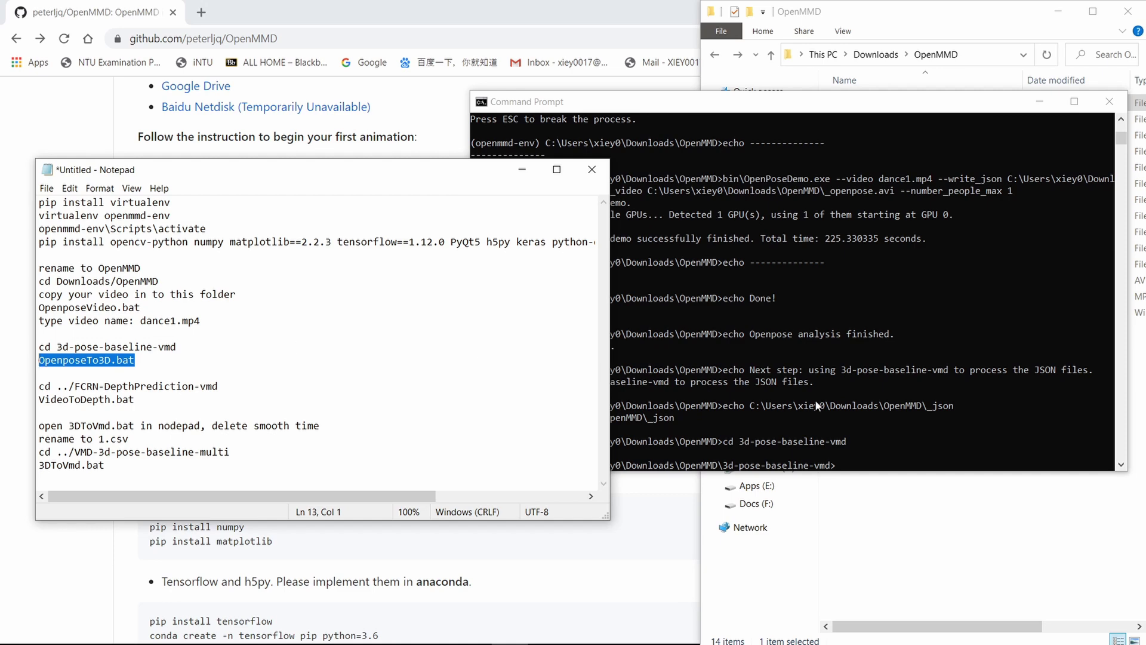
pyautogui.click(860, 466)
pyautogui.write('OpenposeTo3D.bat')
pyautogui.press('Return')
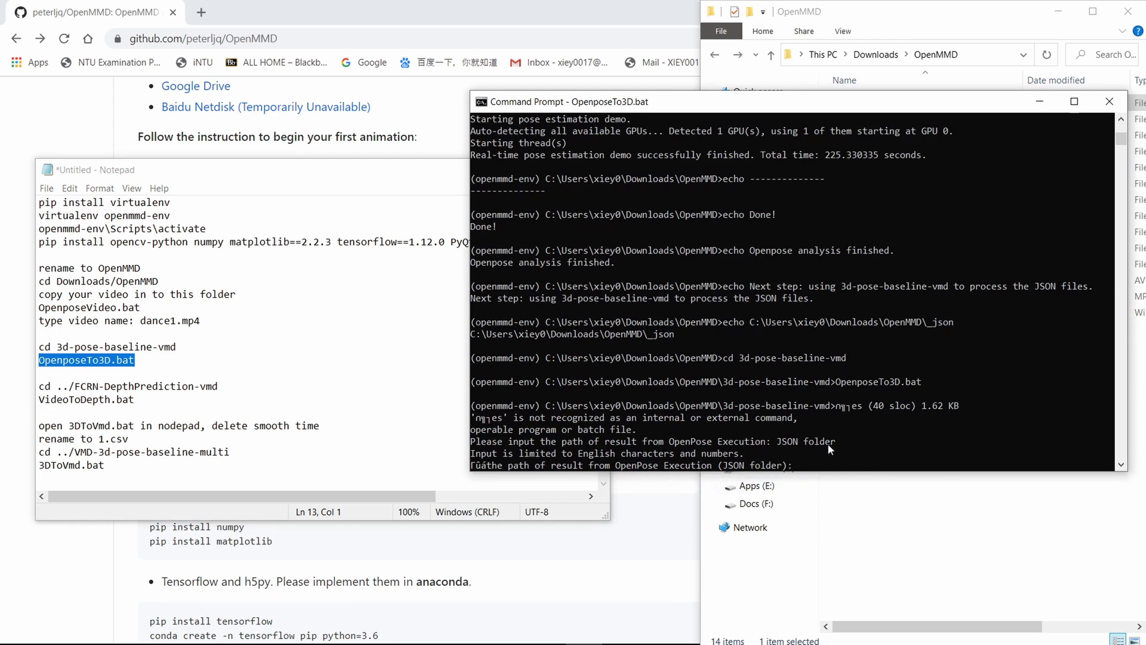
# Step: Answer the OpenposeTo3D prompts with ../_json, 1 person, and no detailed GIF
pyautogui.moveTo(866, 107); pyautogui.dragTo(540, 70)
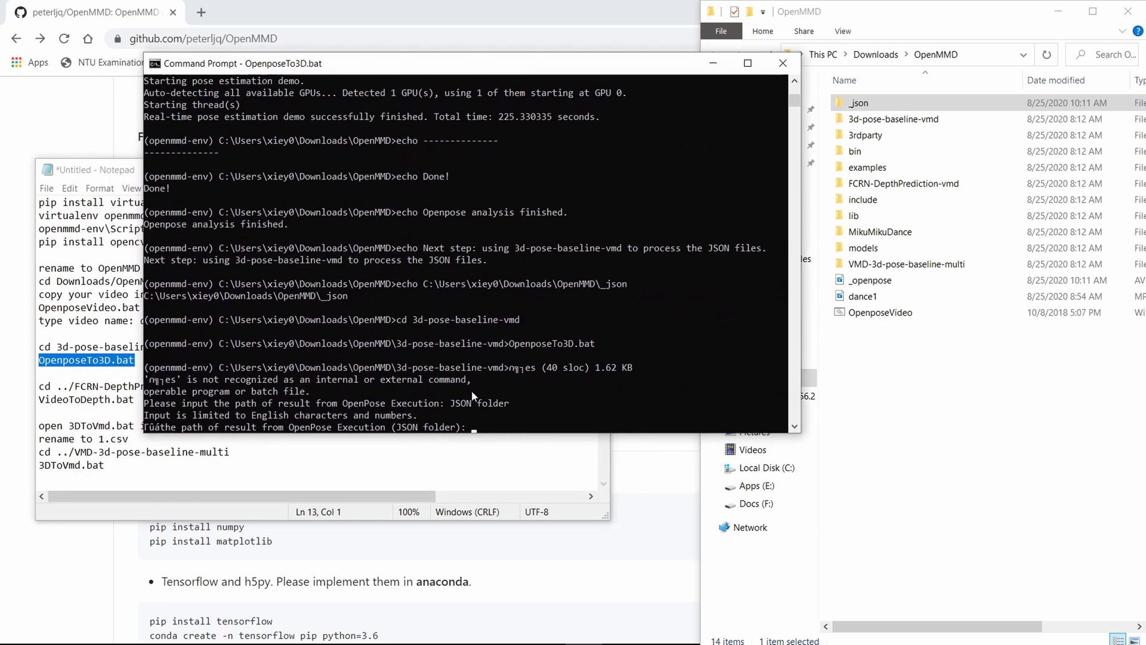
pyautogui.write('../')
pyautogui.write('_json')
pyautogui.press('Return')
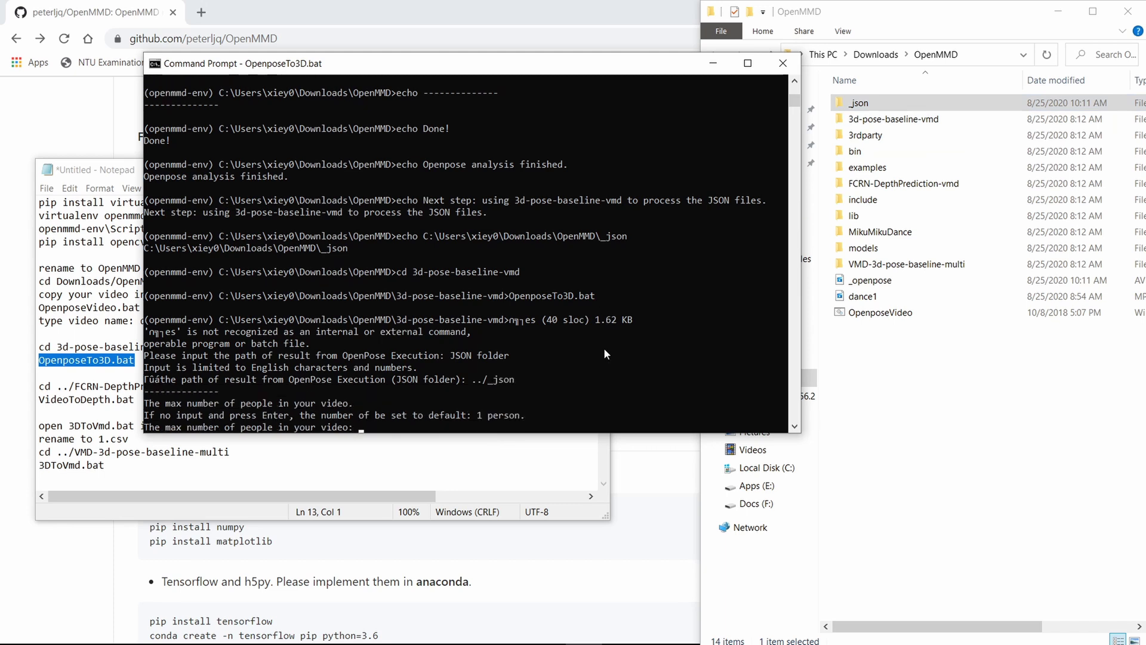
pyautogui.write('1')
pyautogui.press('Return')
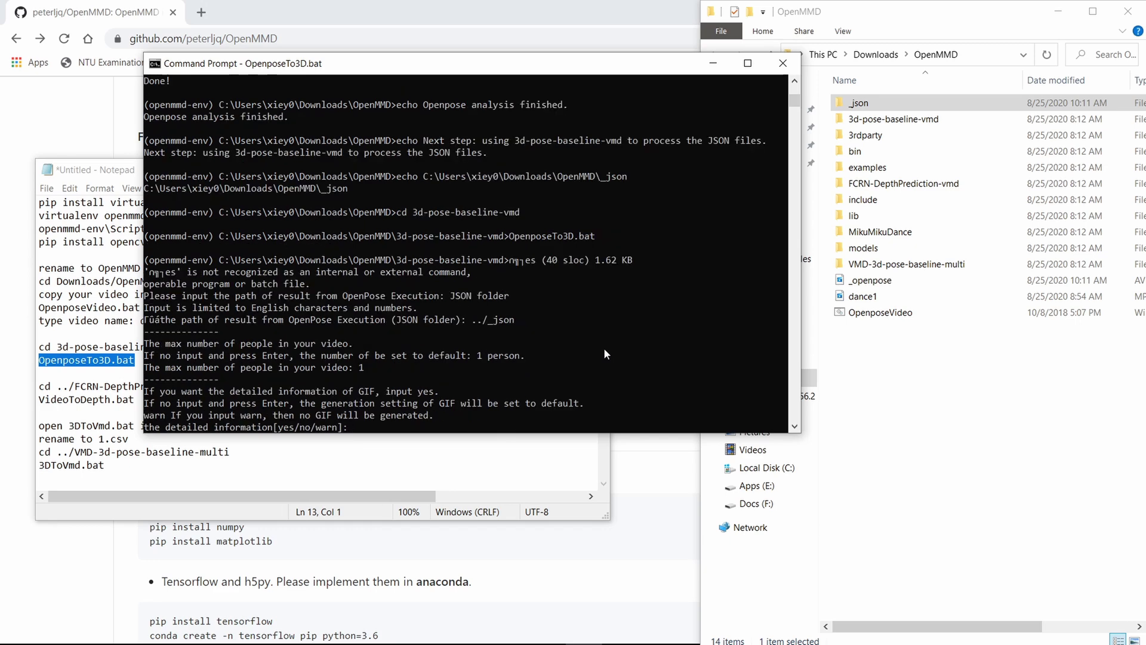
pyautogui.write('no')
pyautogui.press('Return')
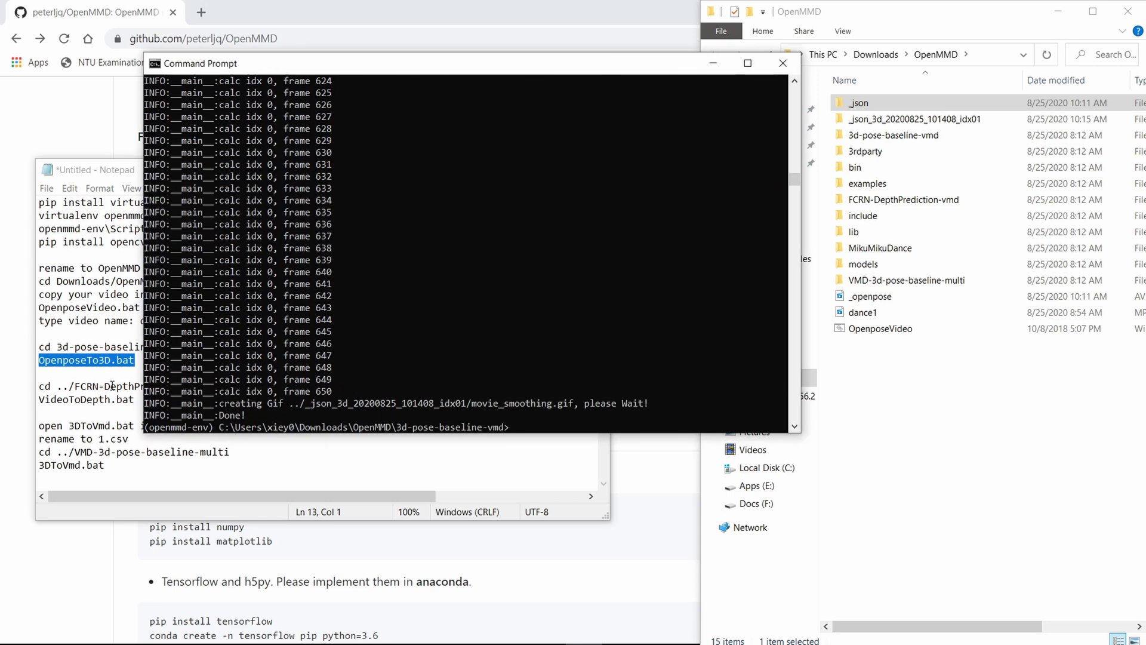
# Step: Change the console into ../FCRN-DepthPrediction-vmd
pyautogui.click(112, 386)
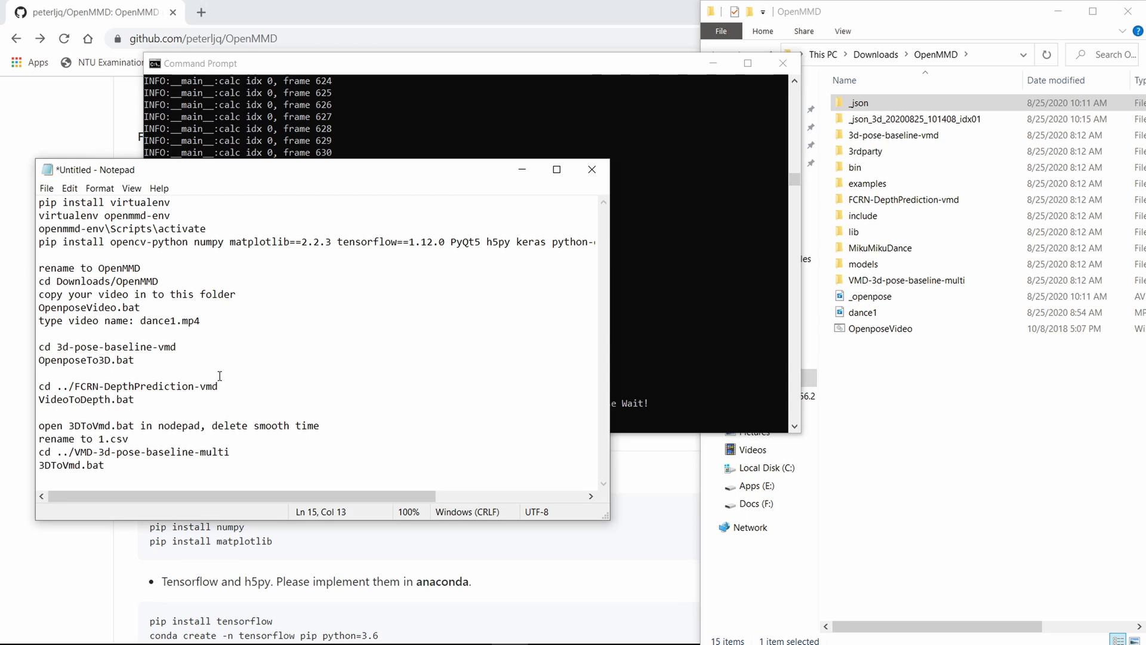
pyautogui.moveTo(218, 386); pyautogui.dragTo(41, 387)
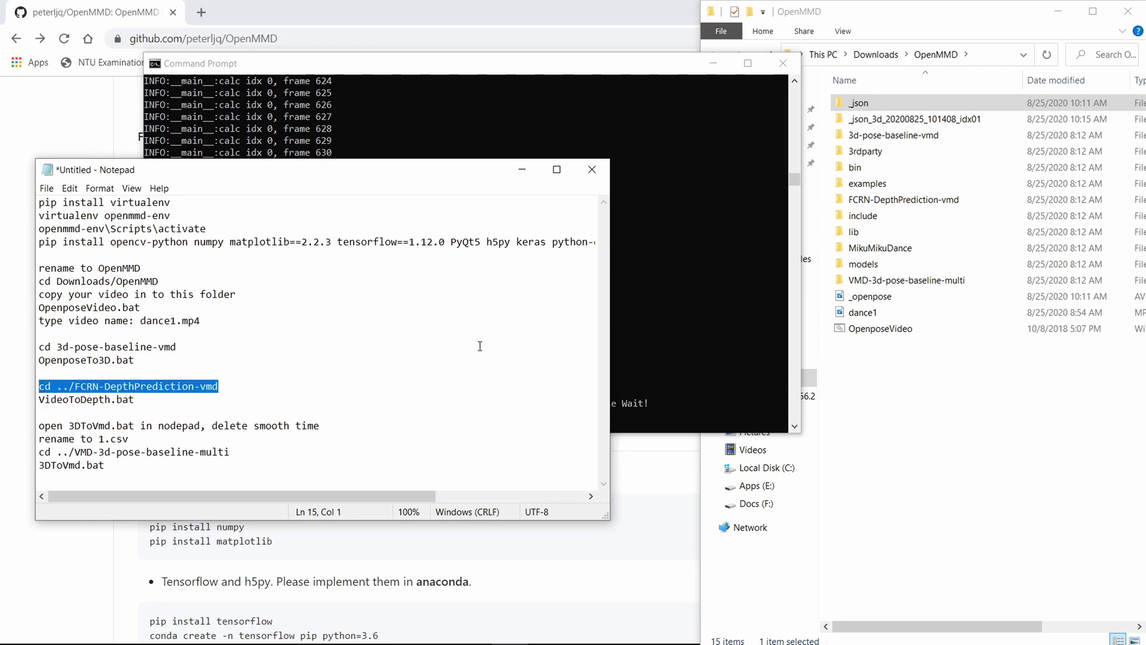
pyautogui.click(670, 363)
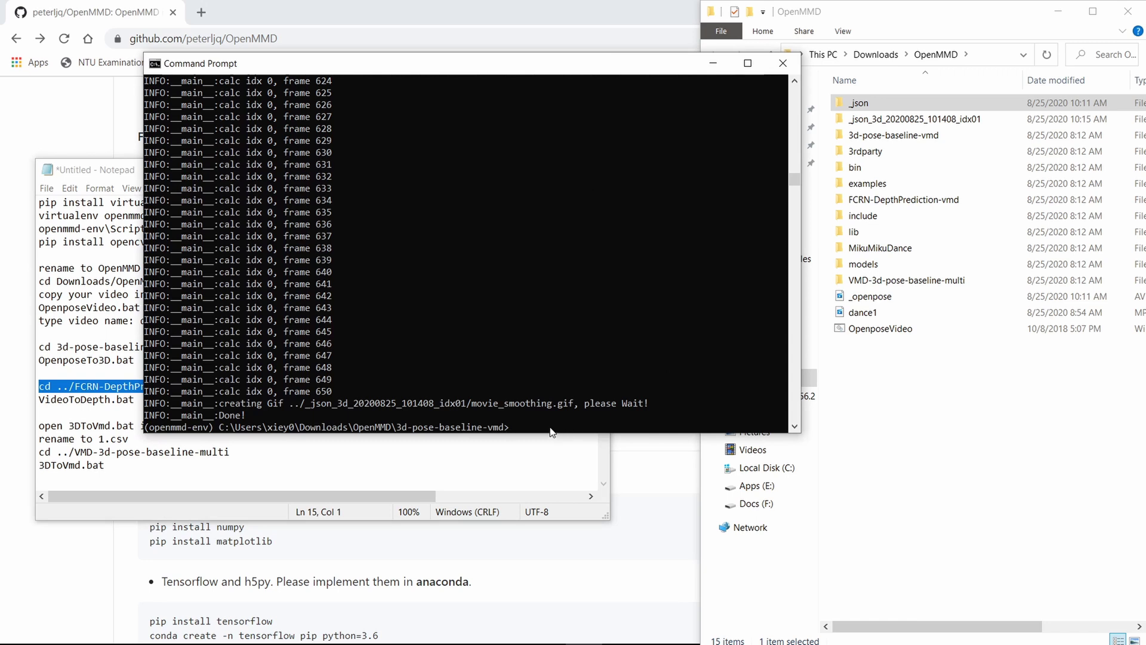
pyautogui.rightClick(550, 431)
pyautogui.press('Return')
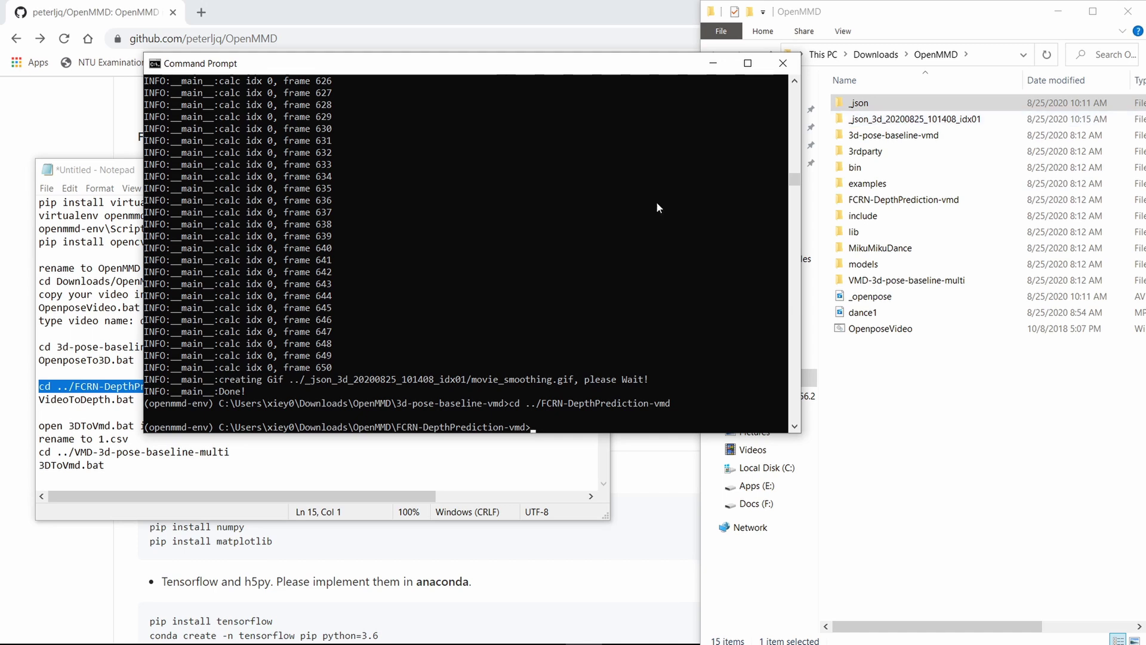
# Step: Run VideoToDepth.bat on ../dance1.mp4 with ../_json_3d_20200825_101408_idx01 and default options
pyautogui.click(139, 407)
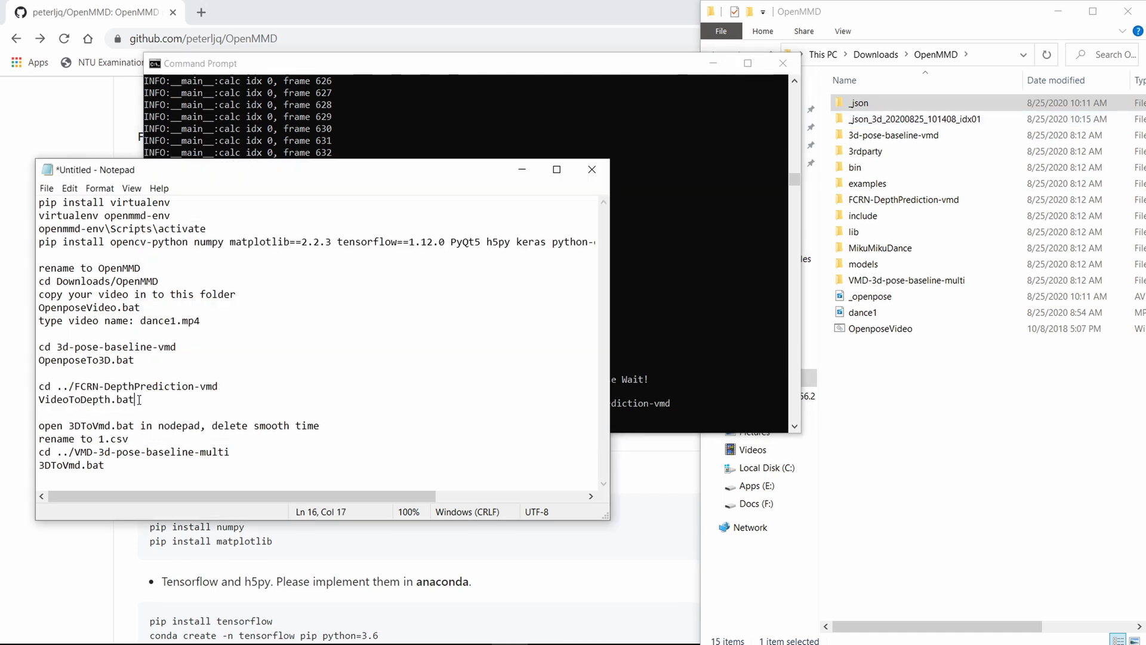
pyautogui.moveTo(134, 399); pyautogui.dragTo(41, 402)
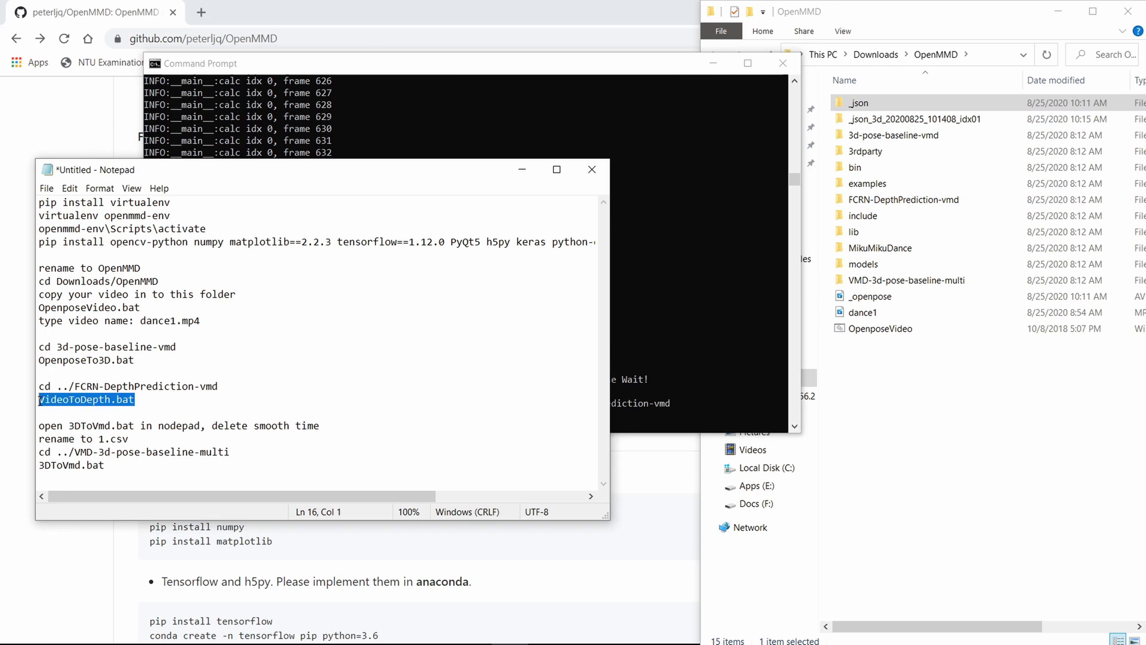
pyautogui.click(659, 366)
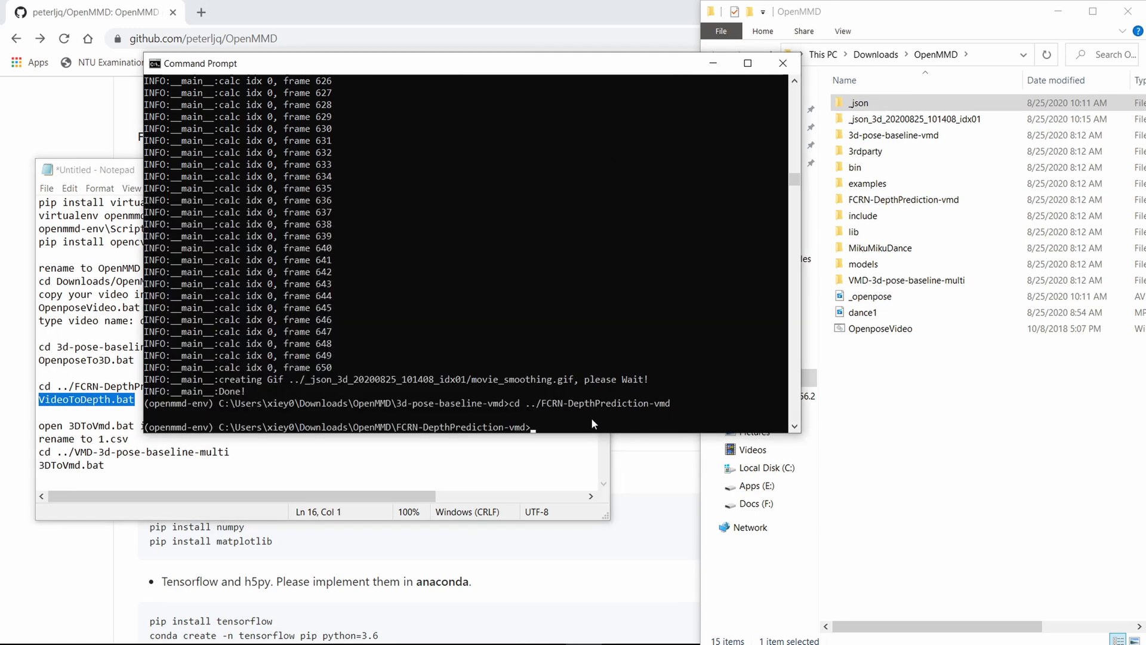
pyautogui.write('VideoToDepth.bat')
pyautogui.press('Return')
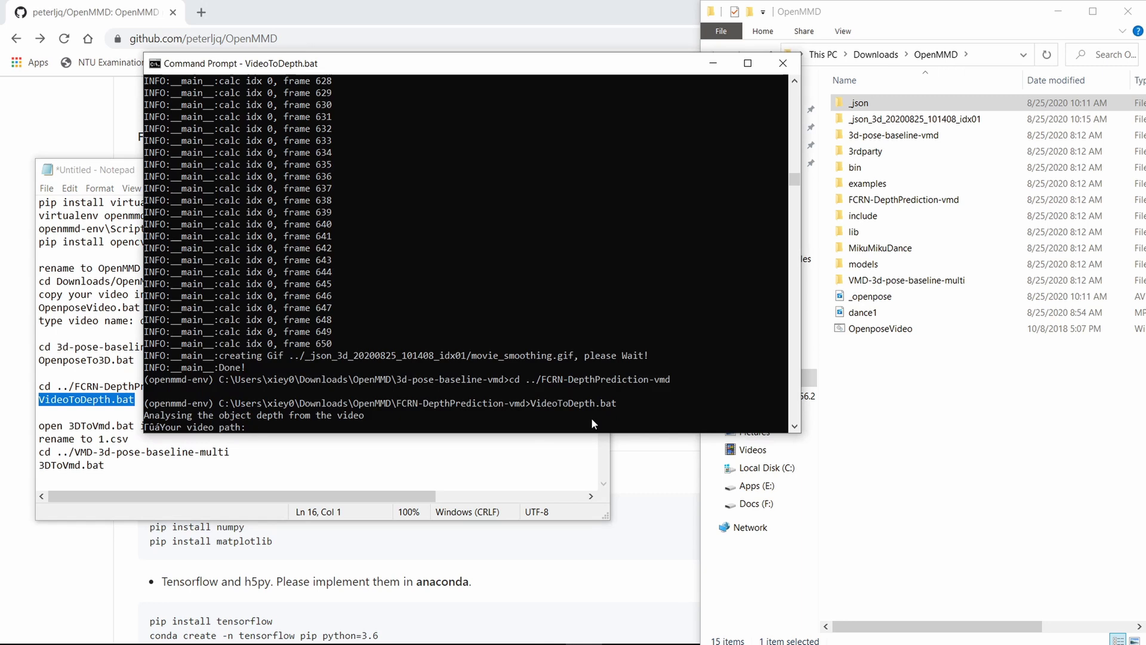
pyautogui.write('..')
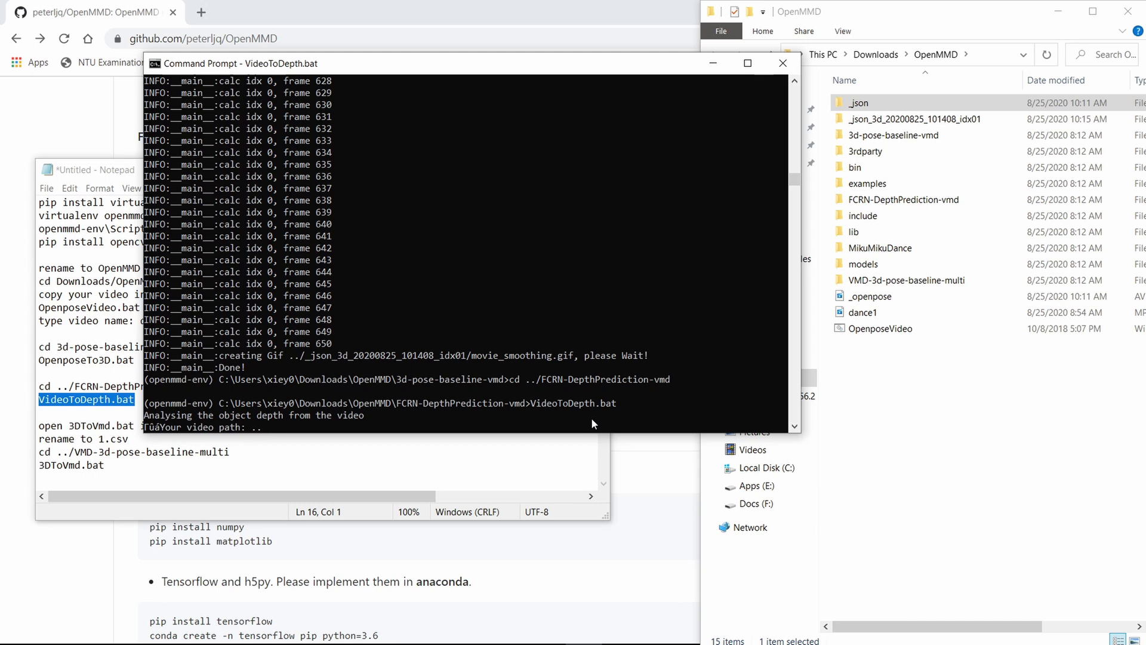
pyautogui.write('/dance1.')
pyautogui.write('mp4')
pyautogui.press('Return')
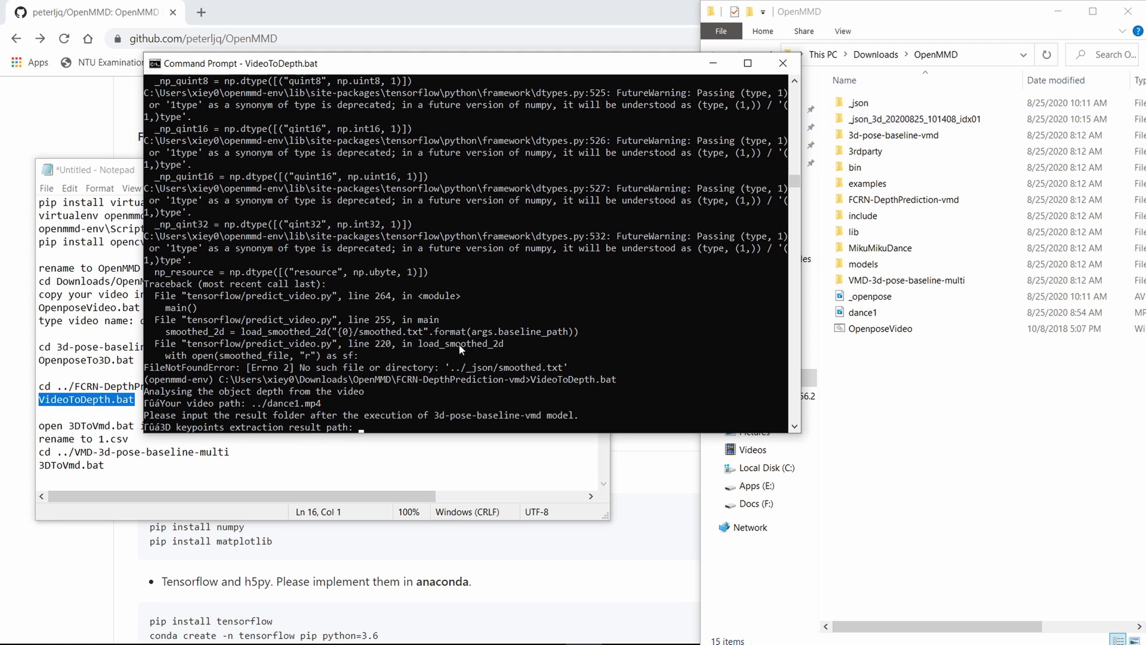
pyautogui.write('../')
pyautogui.write('_json_3d_20200825_101408_idx01')
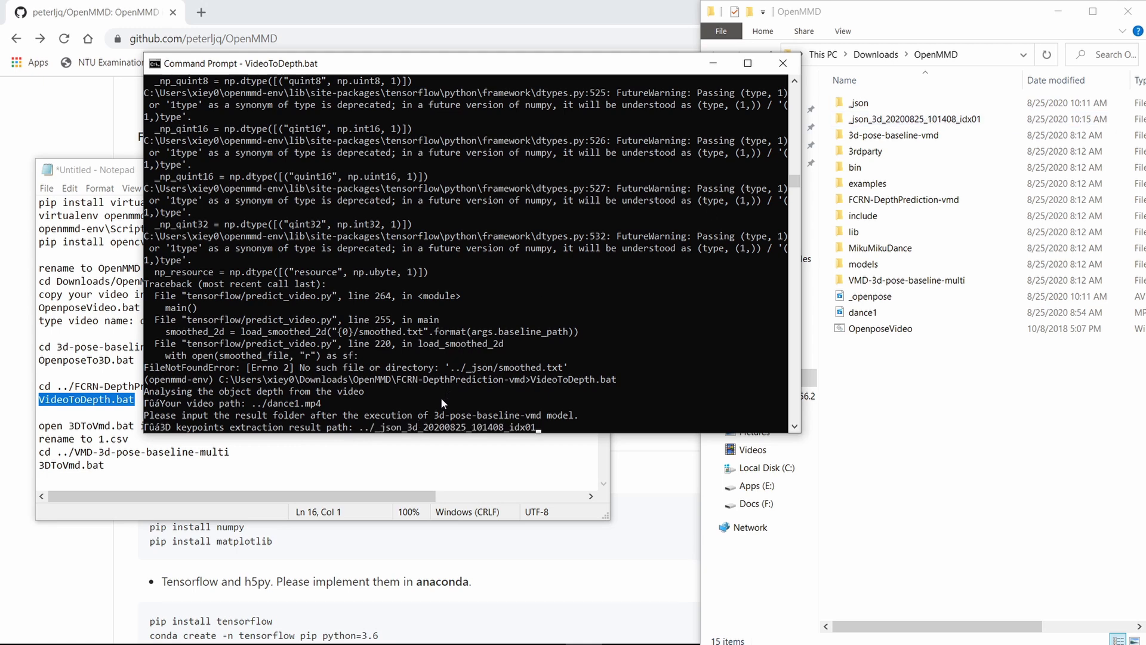
pyautogui.press('Return')
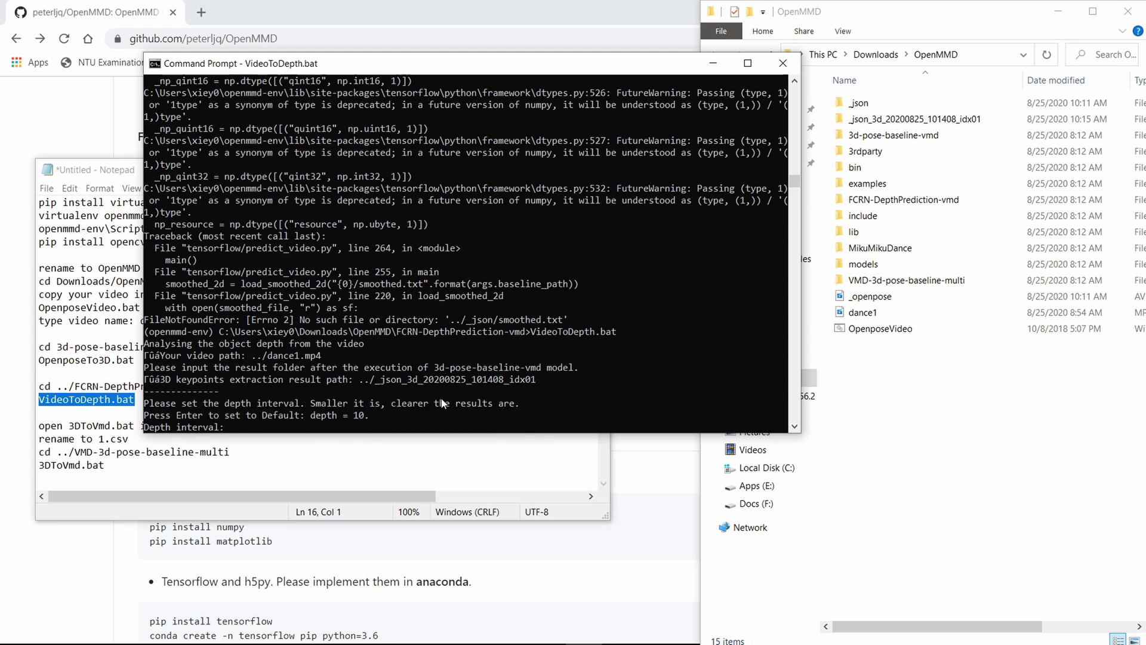
pyautogui.press('Return')
pyautogui.press('Return')
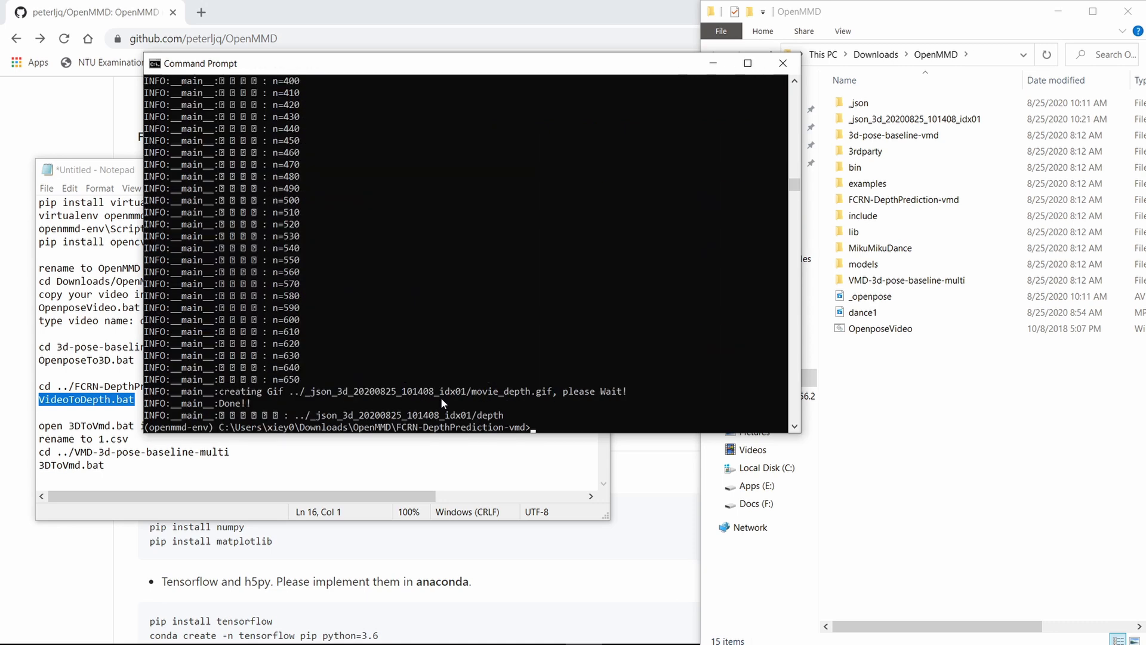
# Step: Open VMD-3d-pose-baseline-multi in Explorer and bring up the 3DToVmd file's context menu
pyautogui.click(371, 452)
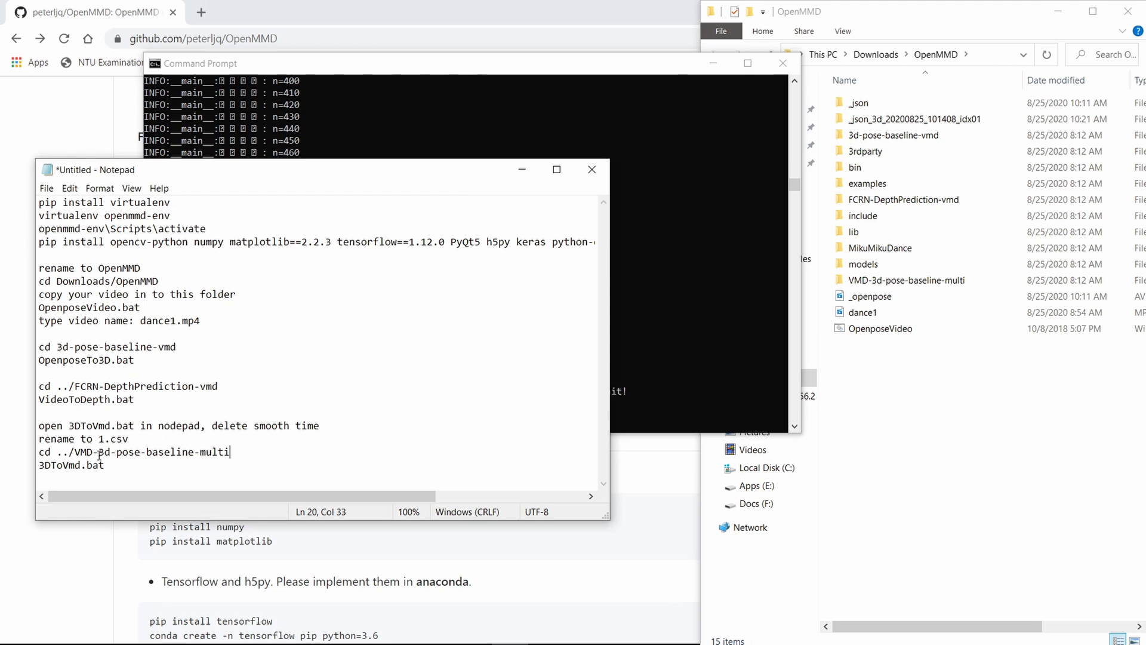
pyautogui.moveTo(69, 426); pyautogui.dragTo(135, 426)
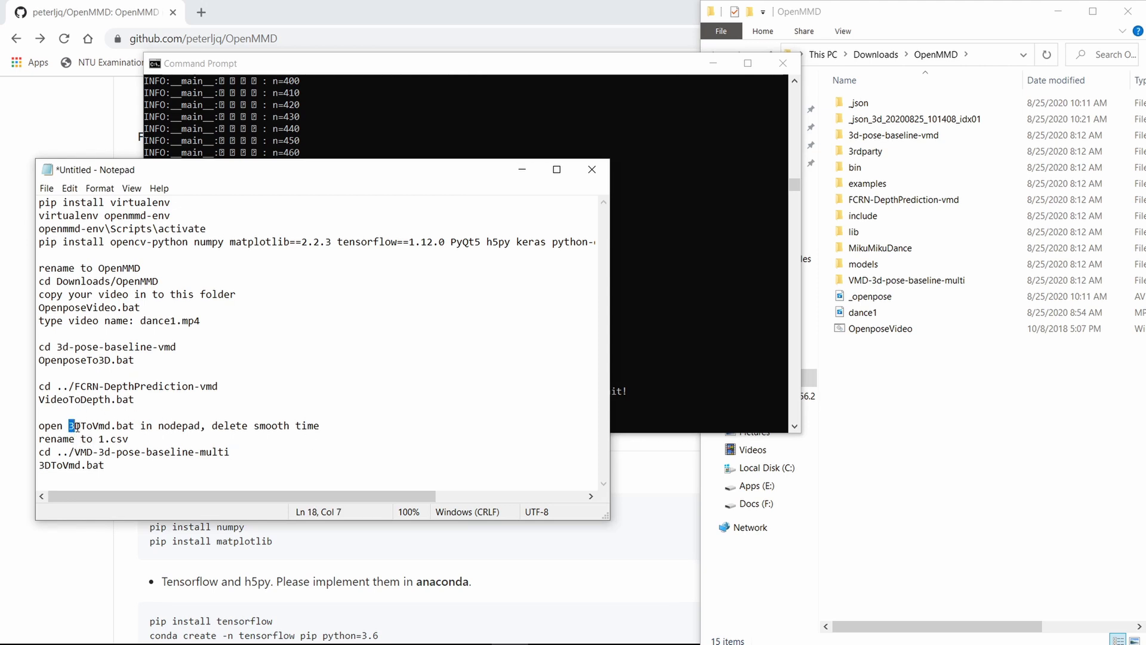
pyautogui.doubleClick(968, 279)
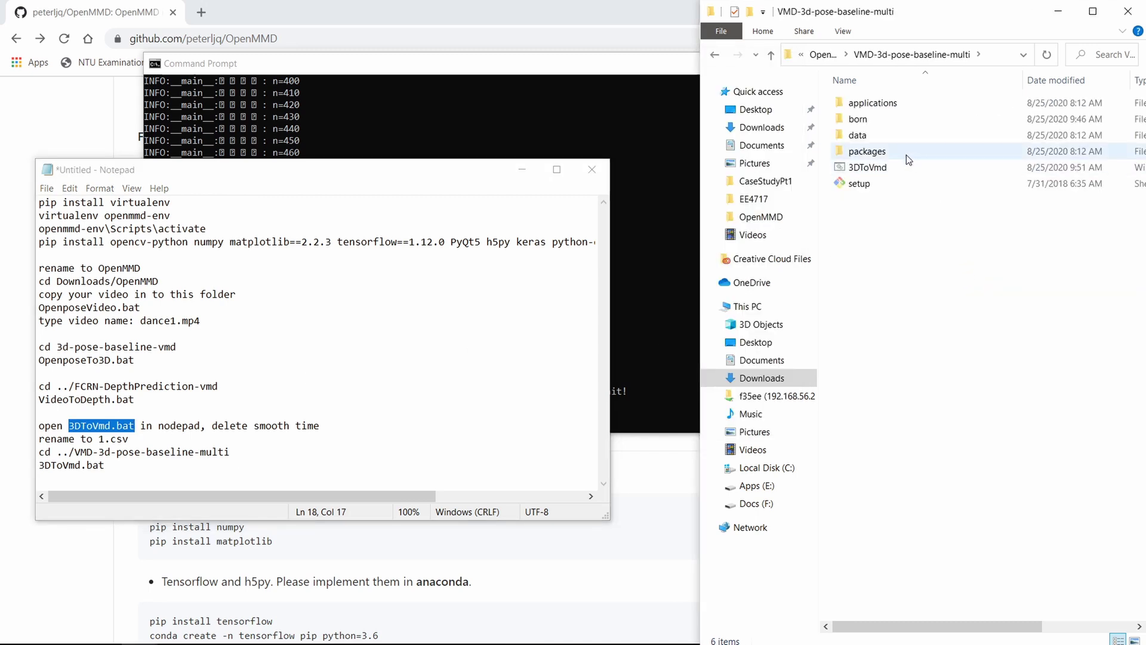
pyautogui.click(875, 170)
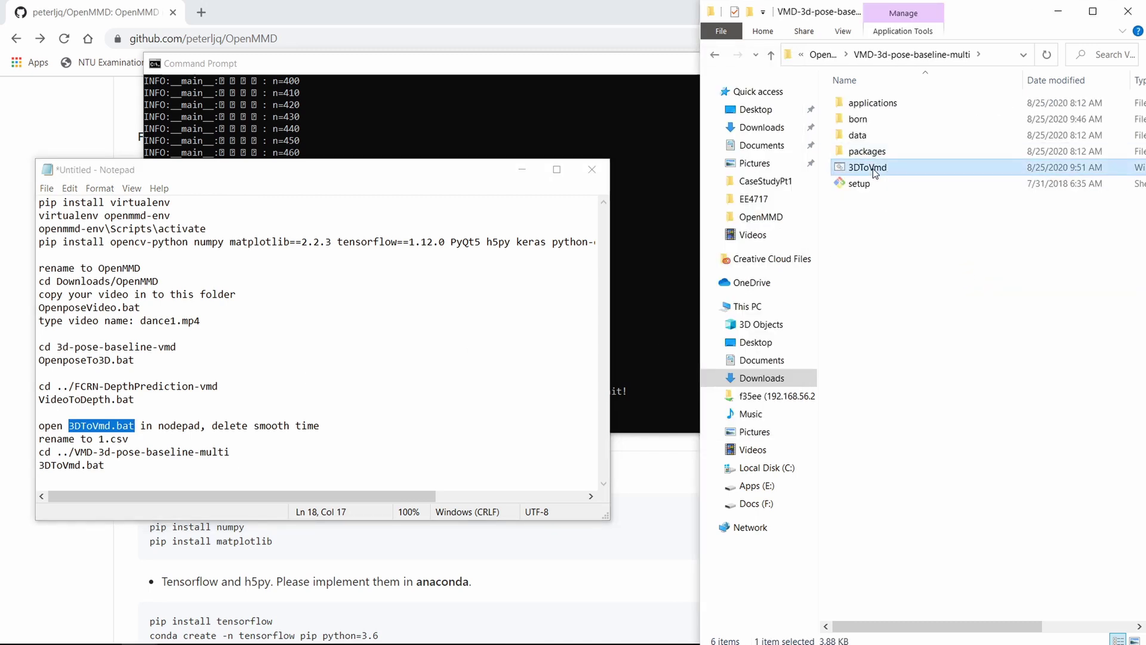
pyautogui.rightClick(872, 168)
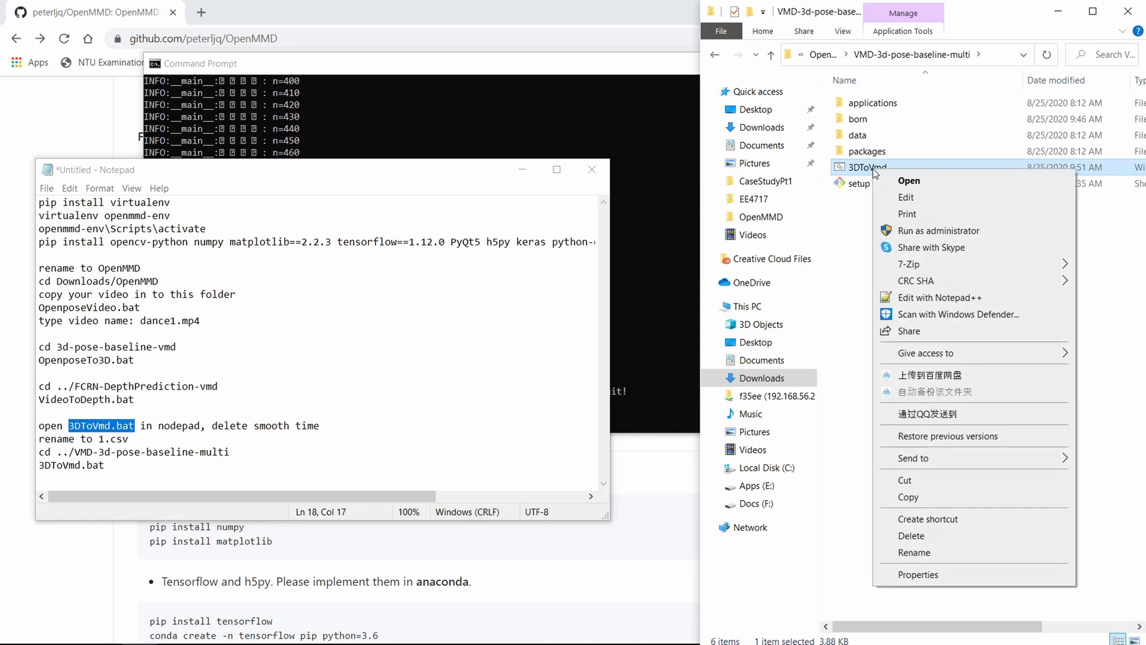
pyautogui.click(922, 302)
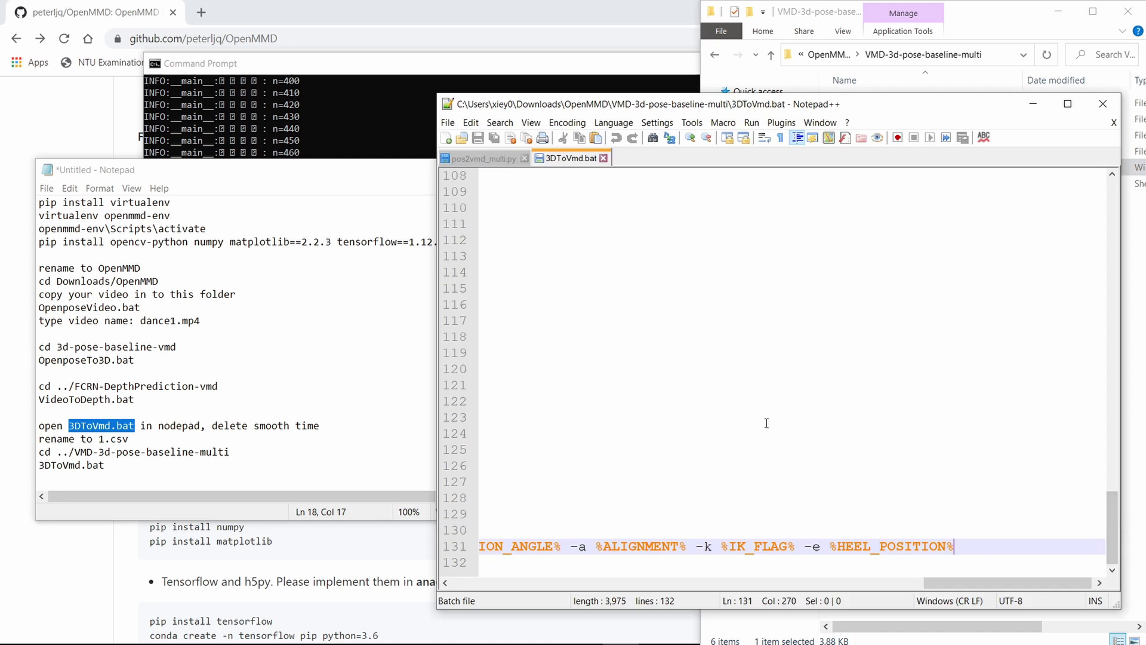
pyautogui.moveTo(1012, 582); pyautogui.dragTo(876, 622)
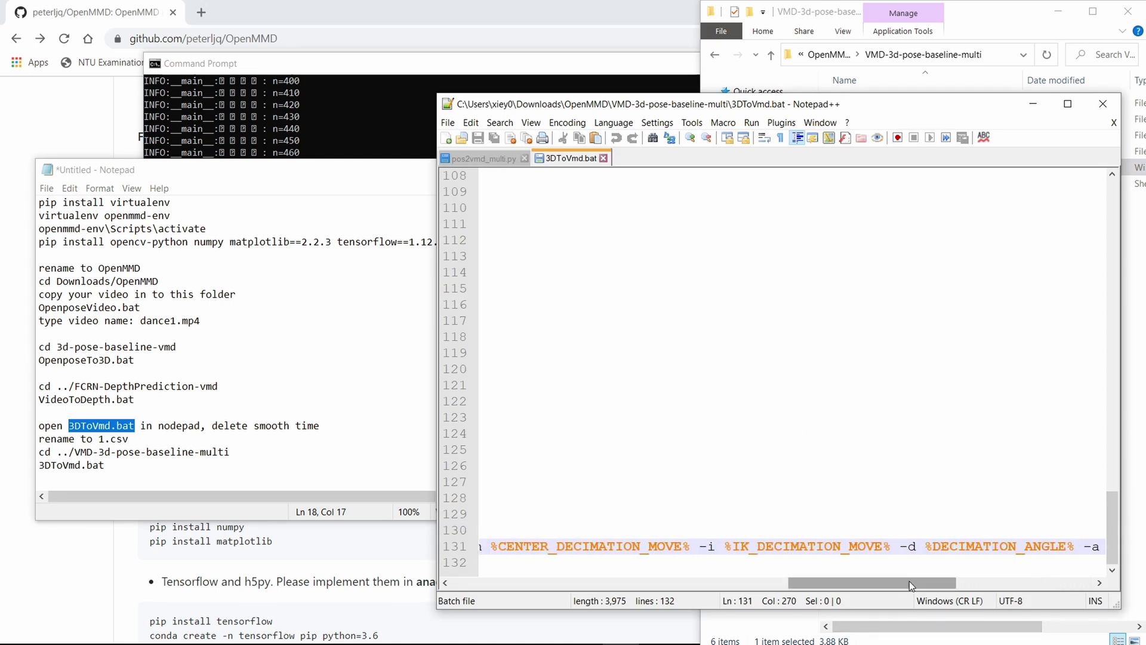
pyautogui.moveTo(909, 581)
pyautogui.mouseDown()
pyautogui.moveTo(581, 561)
pyautogui.moveTo(524, 575)
pyautogui.moveTo(897, 560)
pyautogui.moveTo(1053, 568)
pyautogui.mouseUp()
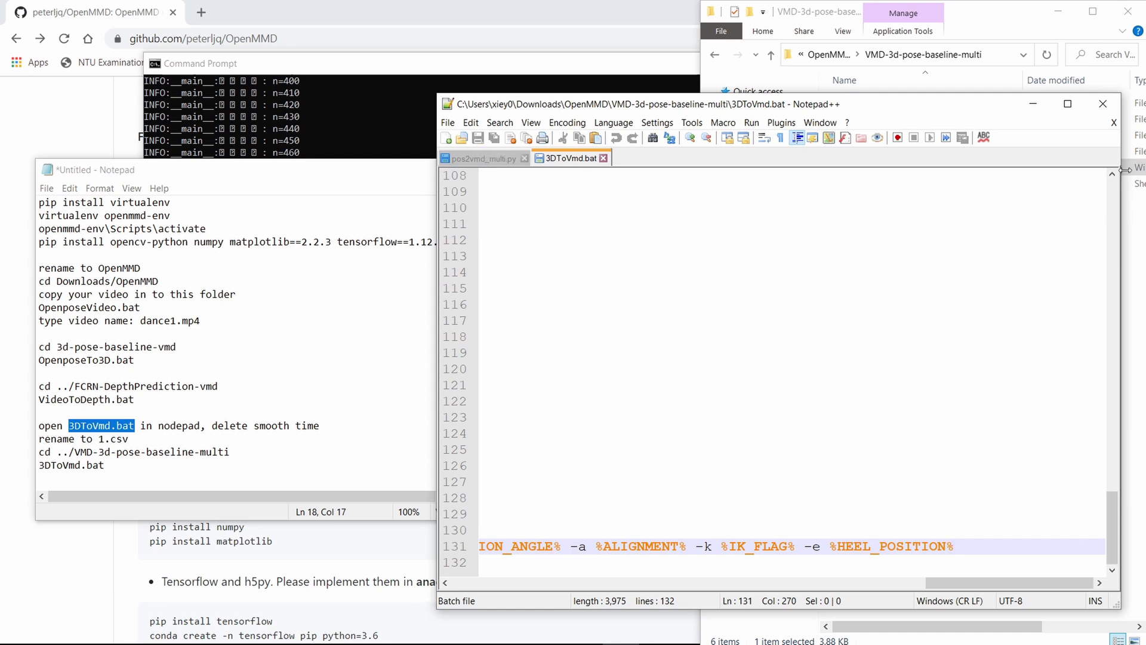
# Step: Close the edited 3DToVmd script and review the rename-to-1.csv note
pyautogui.click(1103, 105)
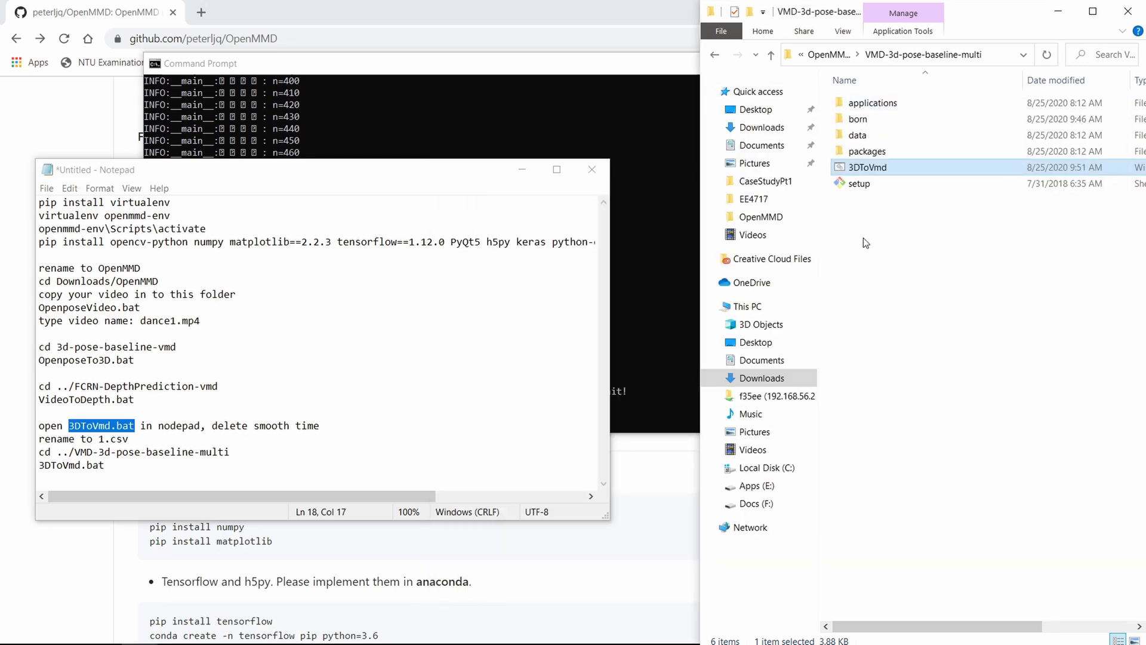
pyautogui.click(145, 440)
pyautogui.moveTo(145, 439); pyautogui.dragTo(62, 440)
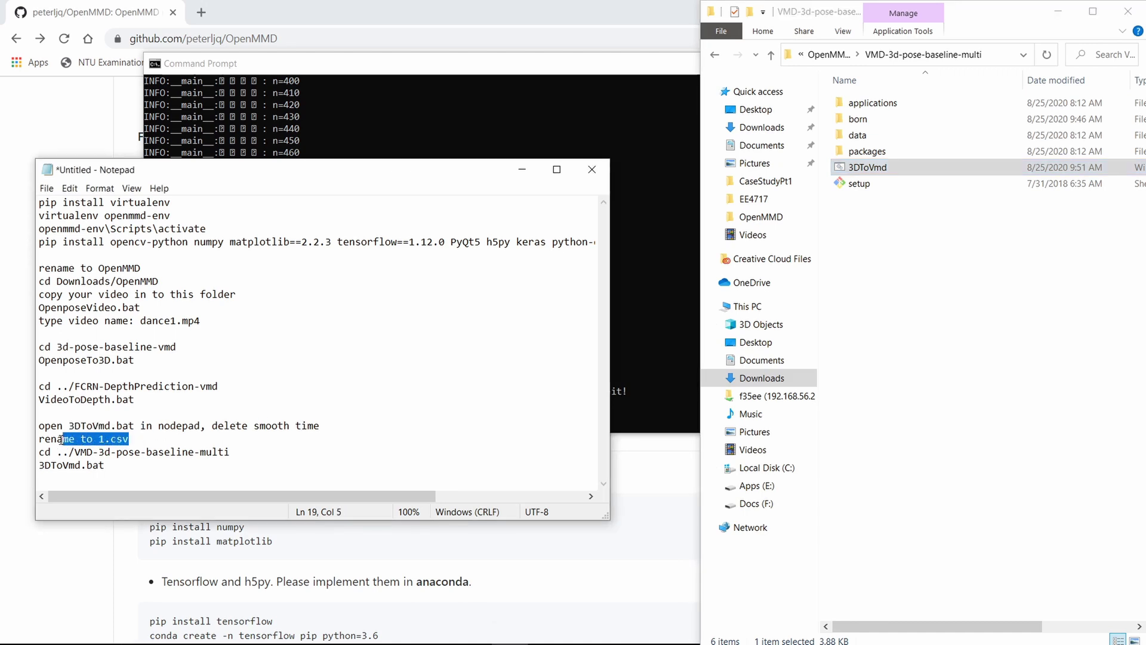
pyautogui.click(250, 440)
# Step: Inspect the bone CSV in the born folder and copy the 'cd ../VMD-3d-pose-baseline-multi' line
pyautogui.doubleClick(864, 120)
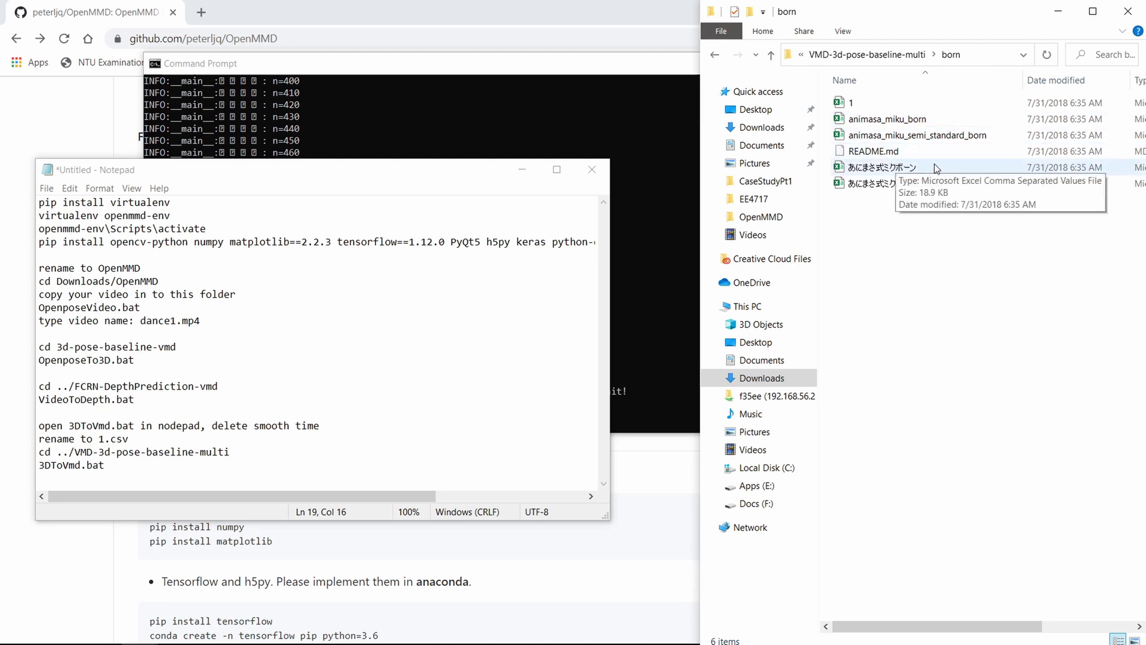
pyautogui.doubleClick(888, 167)
pyautogui.rightClick(887, 167)
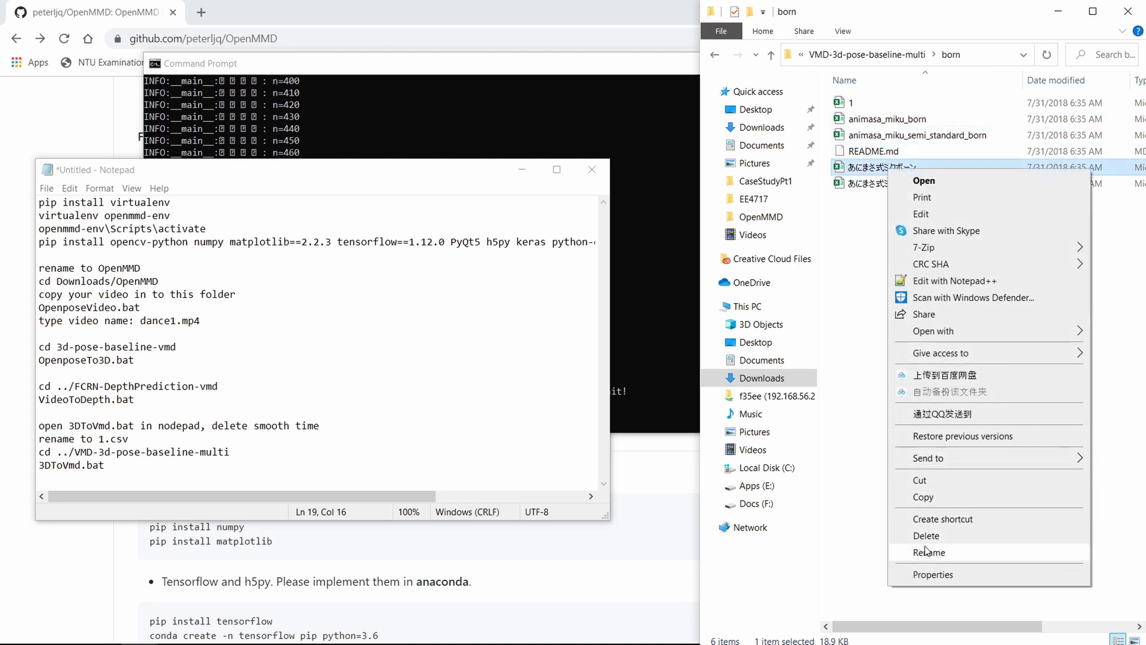
pyautogui.click(866, 289)
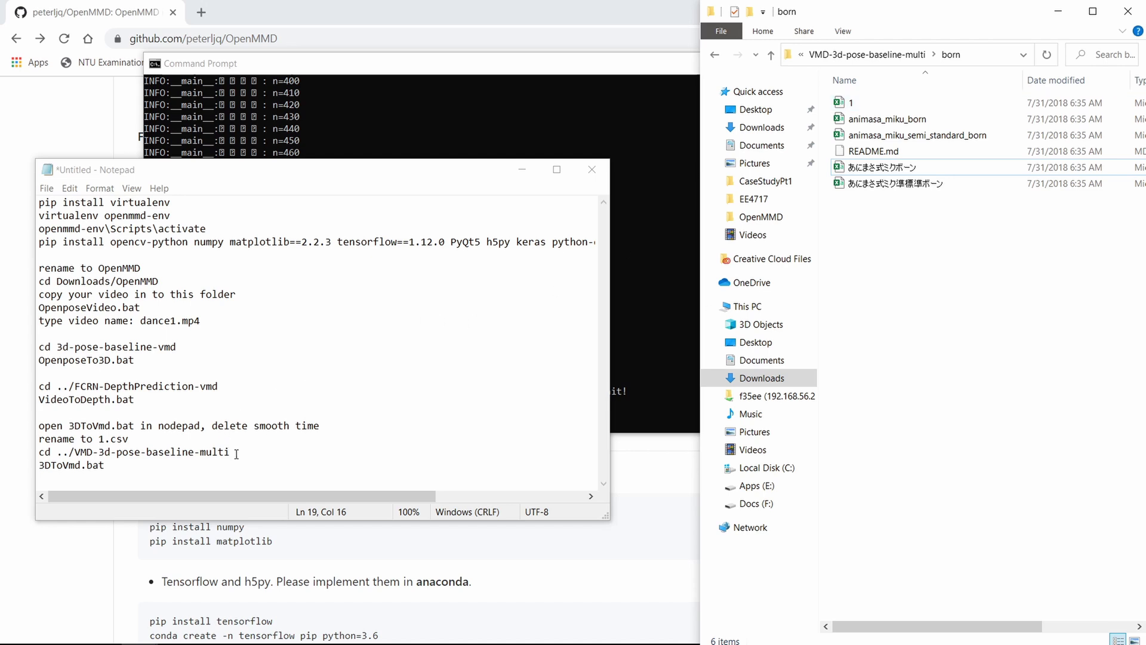
pyautogui.moveTo(236, 454); pyautogui.dragTo(41, 455)
pyautogui.hotkey('ctrl', 'c')
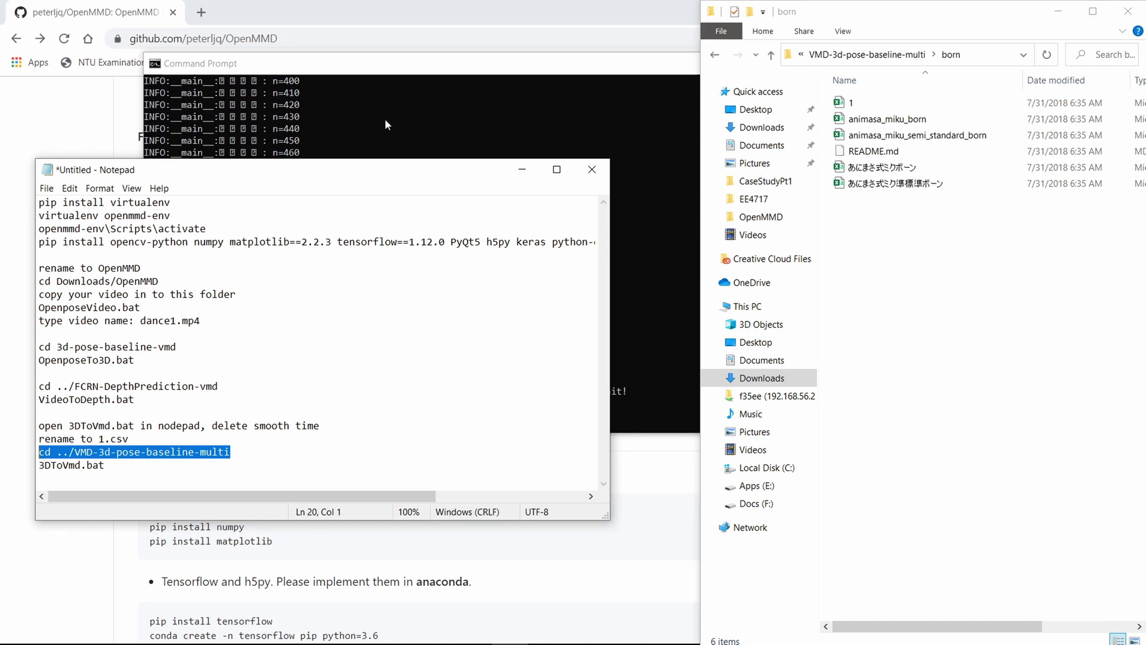
# Step: Change the console into ../VMD-3d-pose-baseline-multi and launch 3DToVmd.bat
pyautogui.click(472, 136)
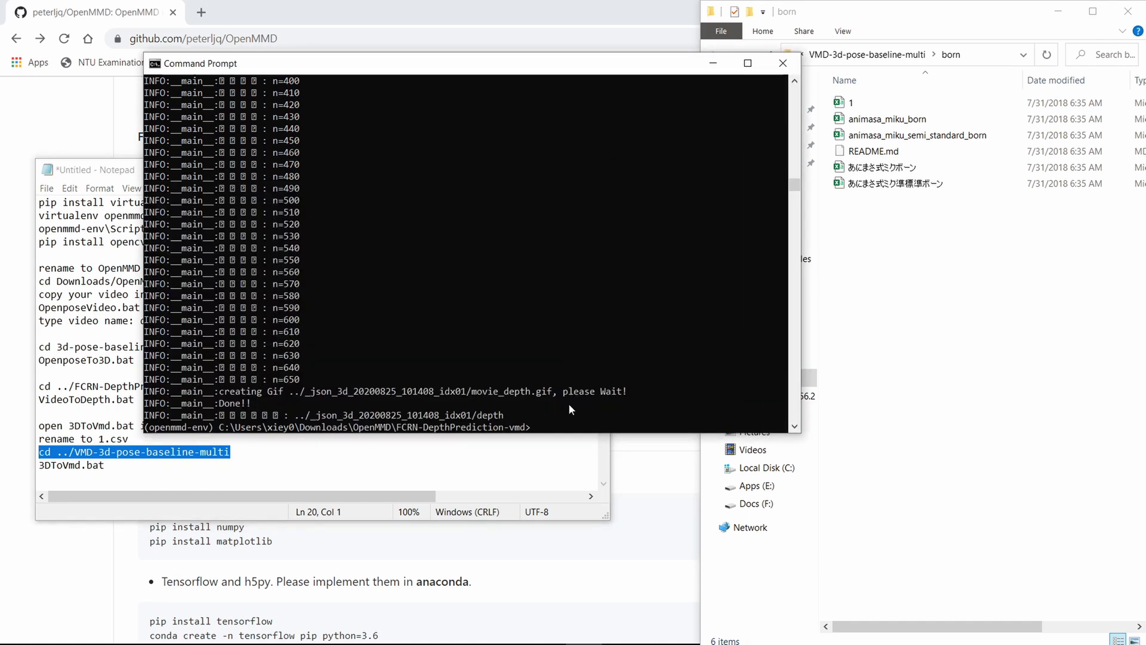
pyautogui.hotkey('ctrl', 'v')
pyautogui.press('Return')
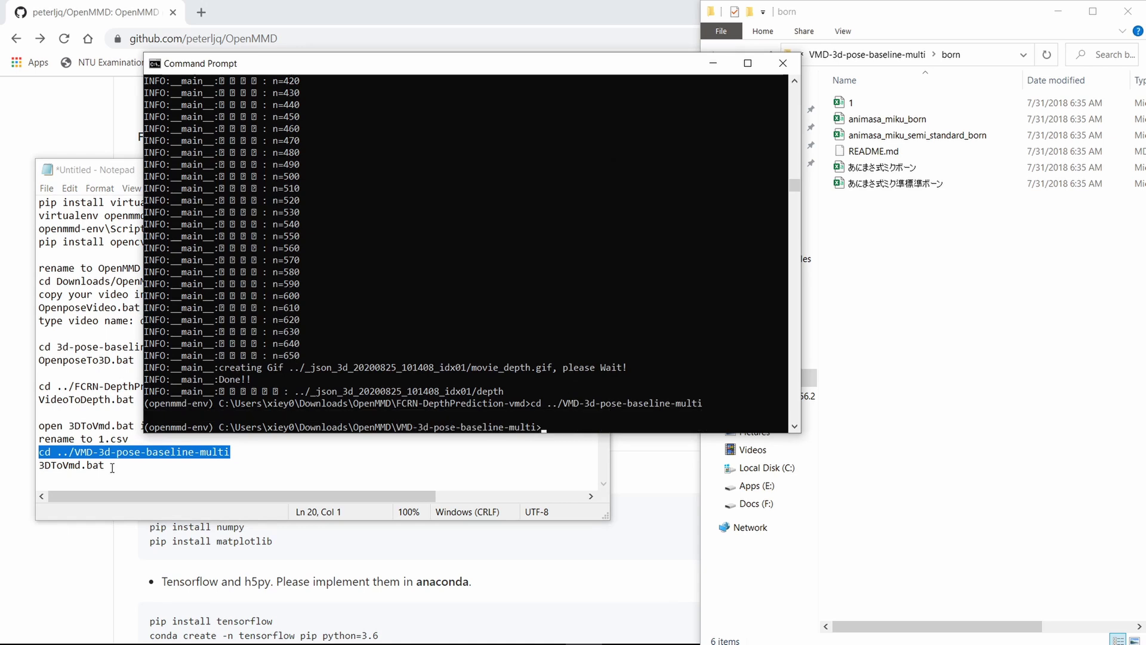
pyautogui.click(111, 466)
pyautogui.doubleClick(65, 465)
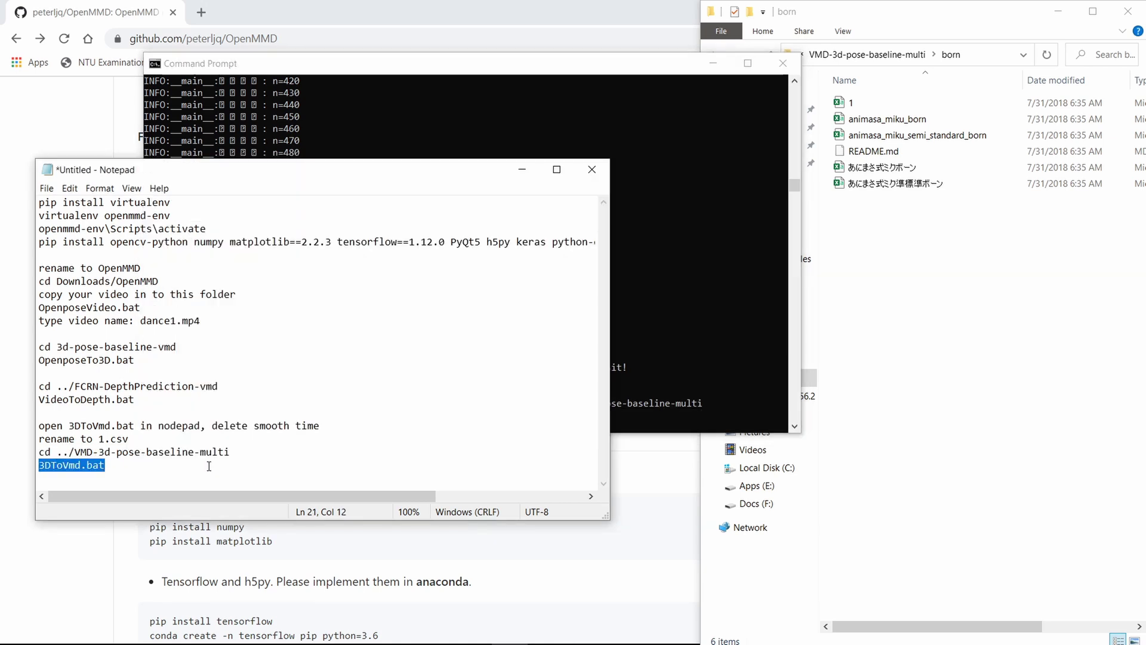
pyautogui.click(725, 411)
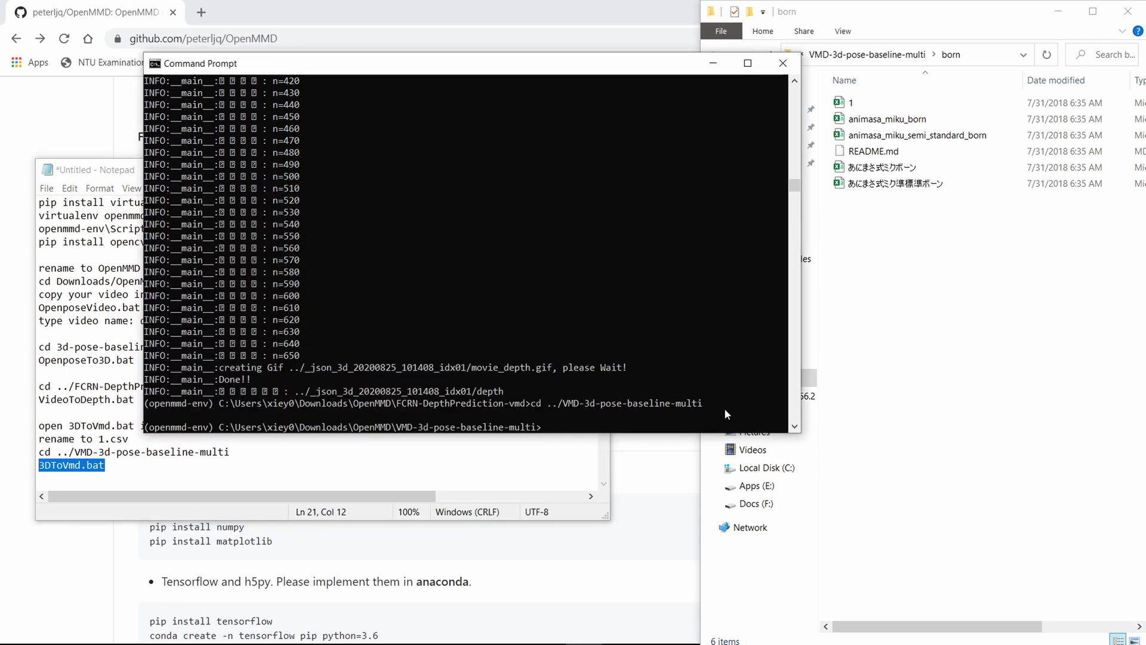
pyautogui.write('3DToVmd.bat')
pyautogui.press('Return')
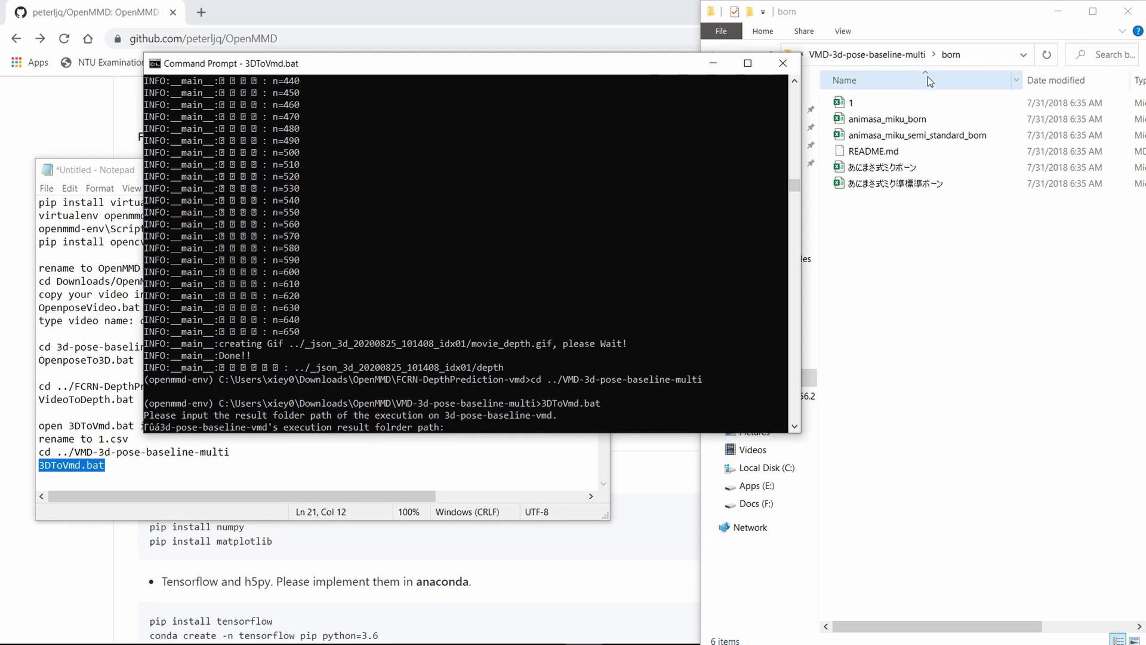
# Step: Give 3DToVmd ../_json_3d_20200825_101408_idx01 as the result folder, recalled from console history
pyautogui.click(868, 57)
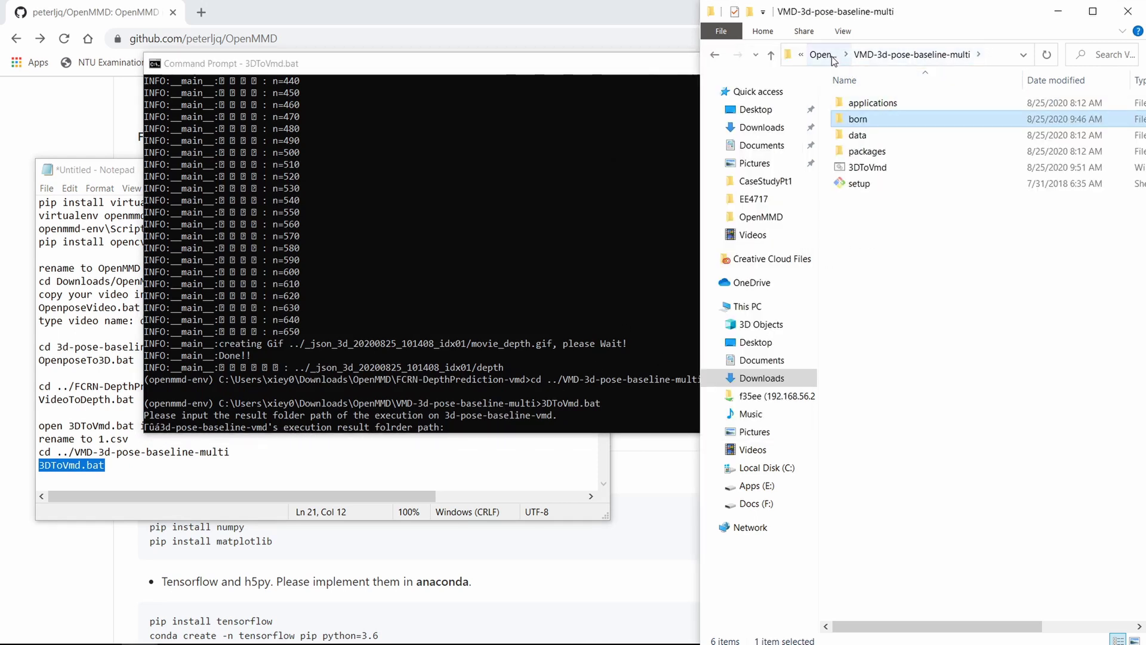
pyautogui.click(823, 55)
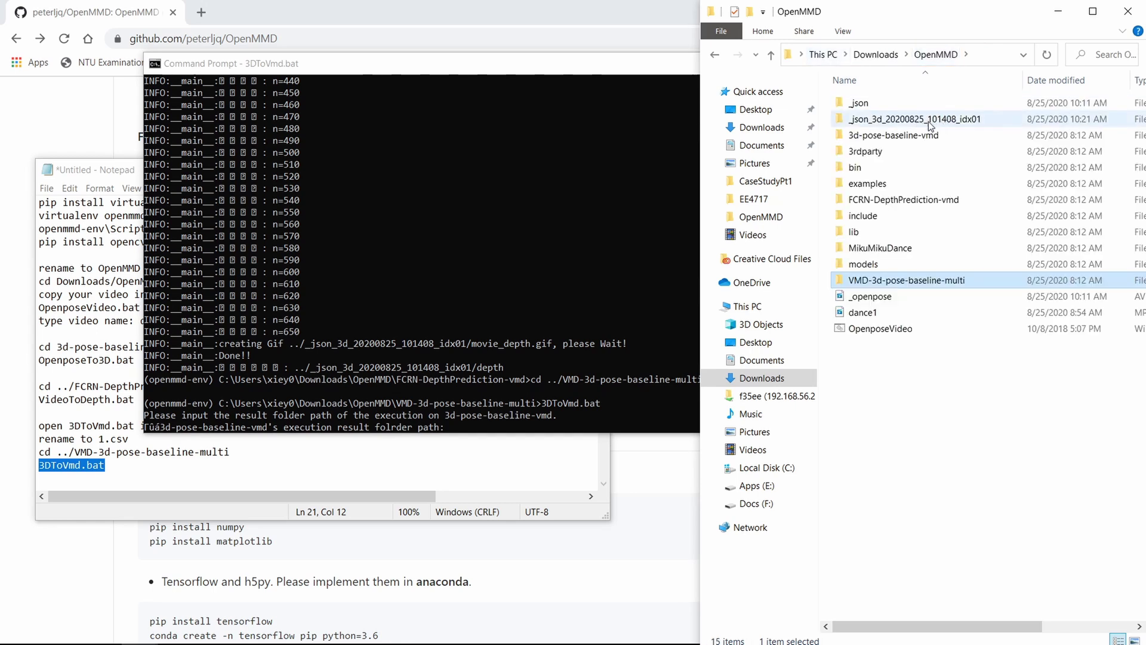
pyautogui.click(451, 412)
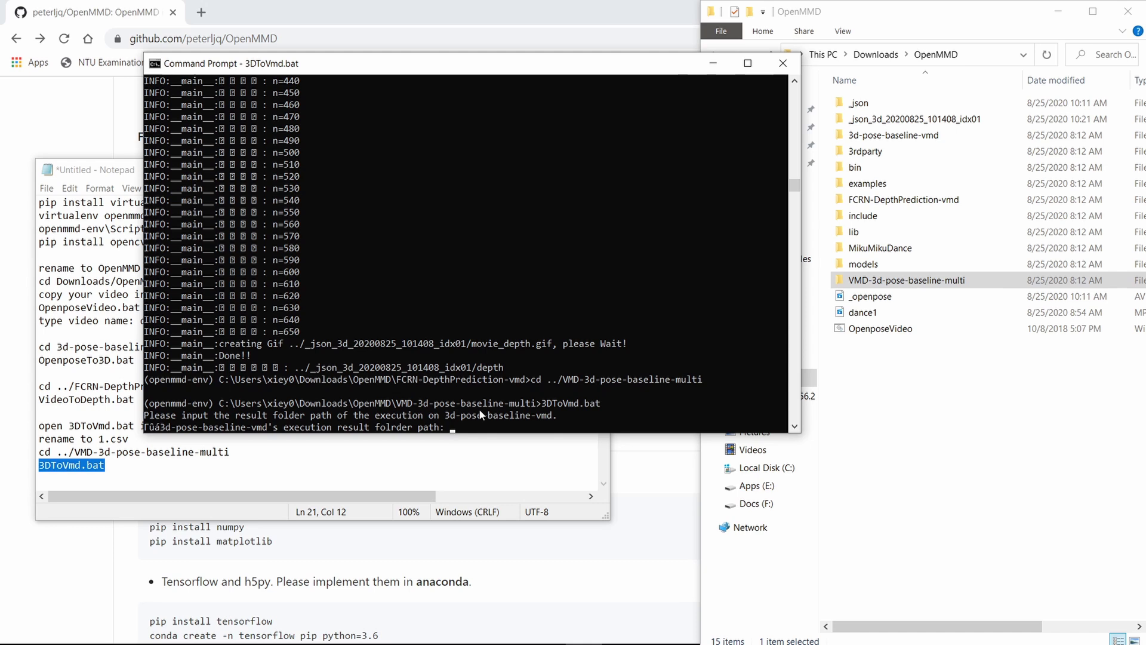
pyautogui.press('Up')
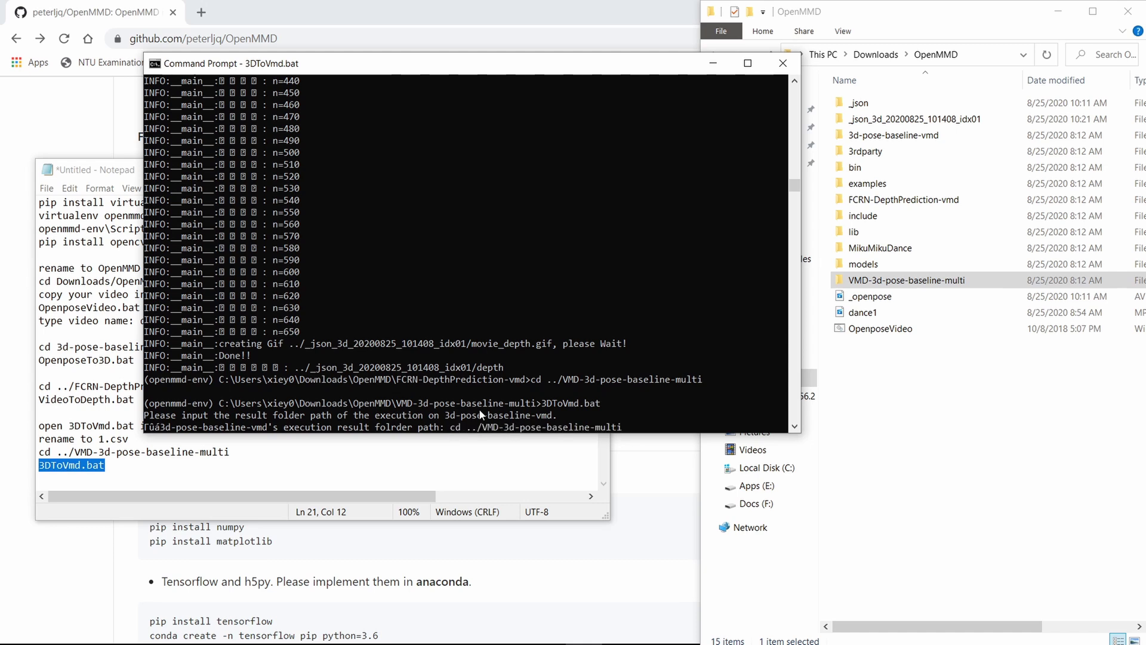
pyautogui.press('Up')
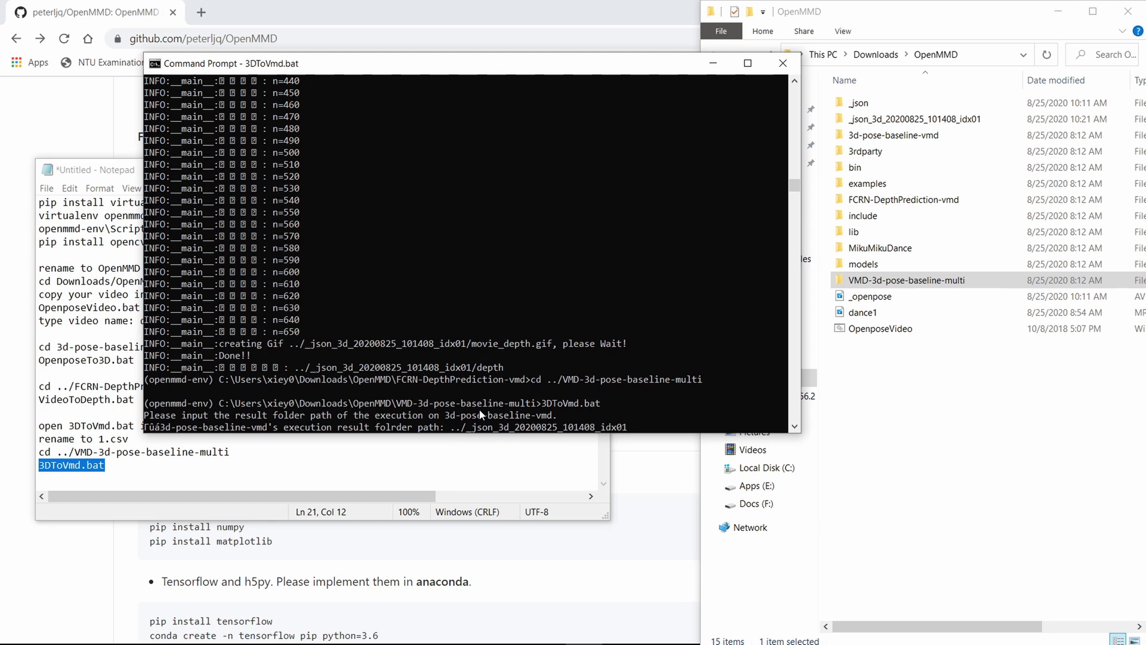
pyautogui.press('Return')
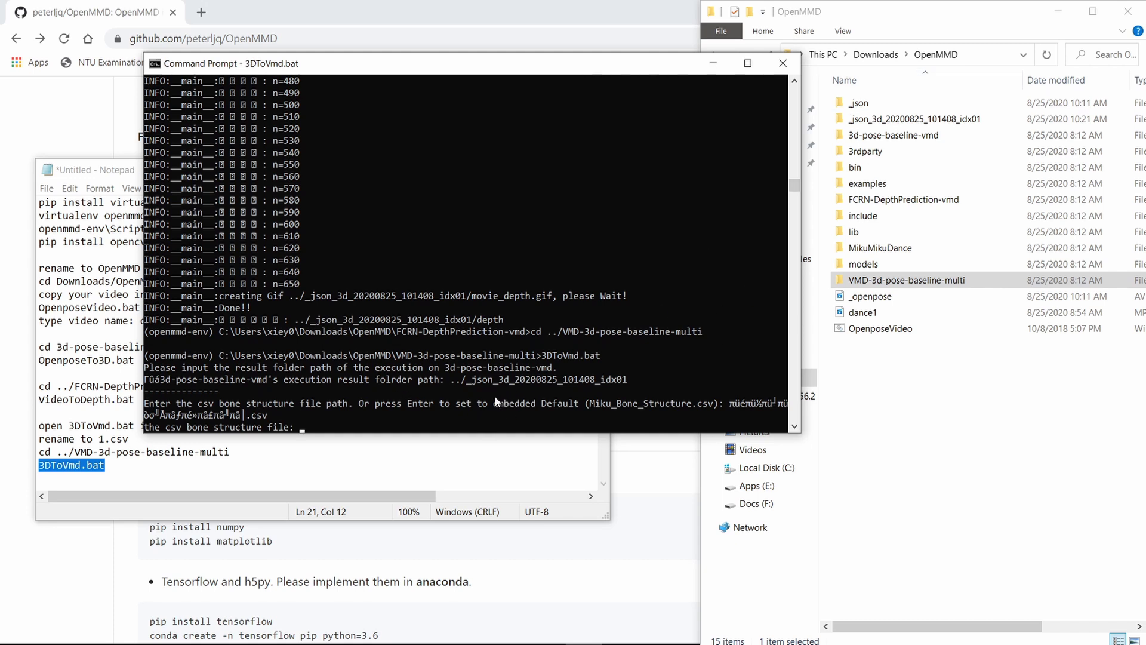
# Step: Answer with bone file born/1.csv, no IK (FK feet), default scales, smoothing, decimation, and no verbose logs
pyautogui.doubleClick(880, 279)
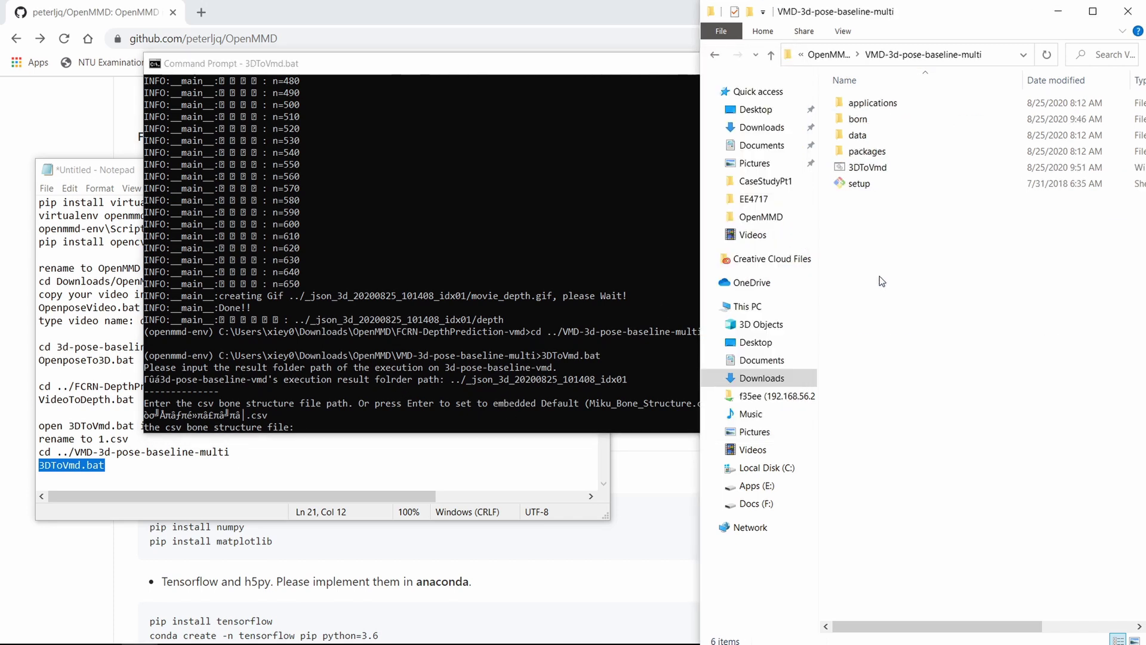
pyautogui.click(371, 416)
pyautogui.write('born/')
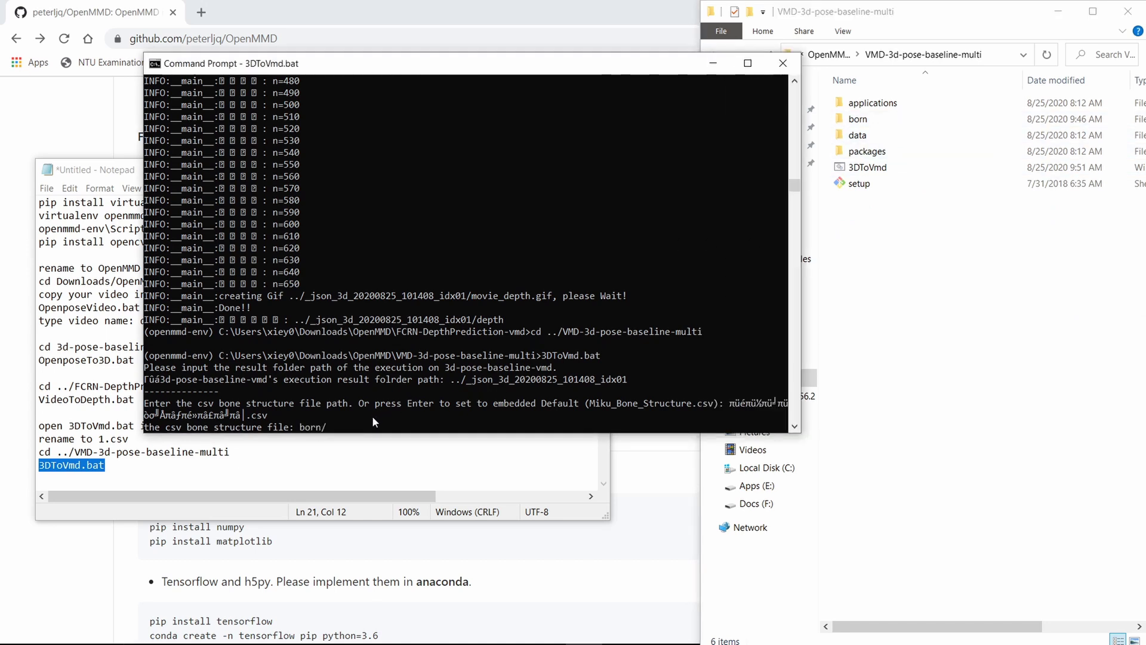
pyautogui.write('1.csv')
pyautogui.press('Return')
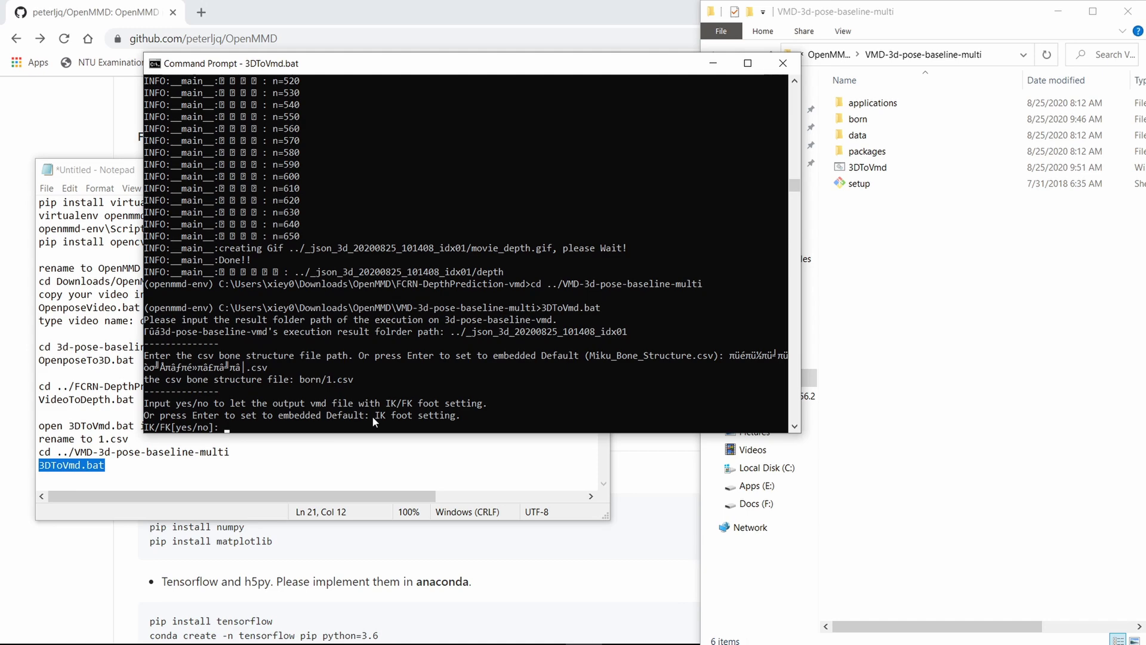
pyautogui.write('no')
pyautogui.press('Return')
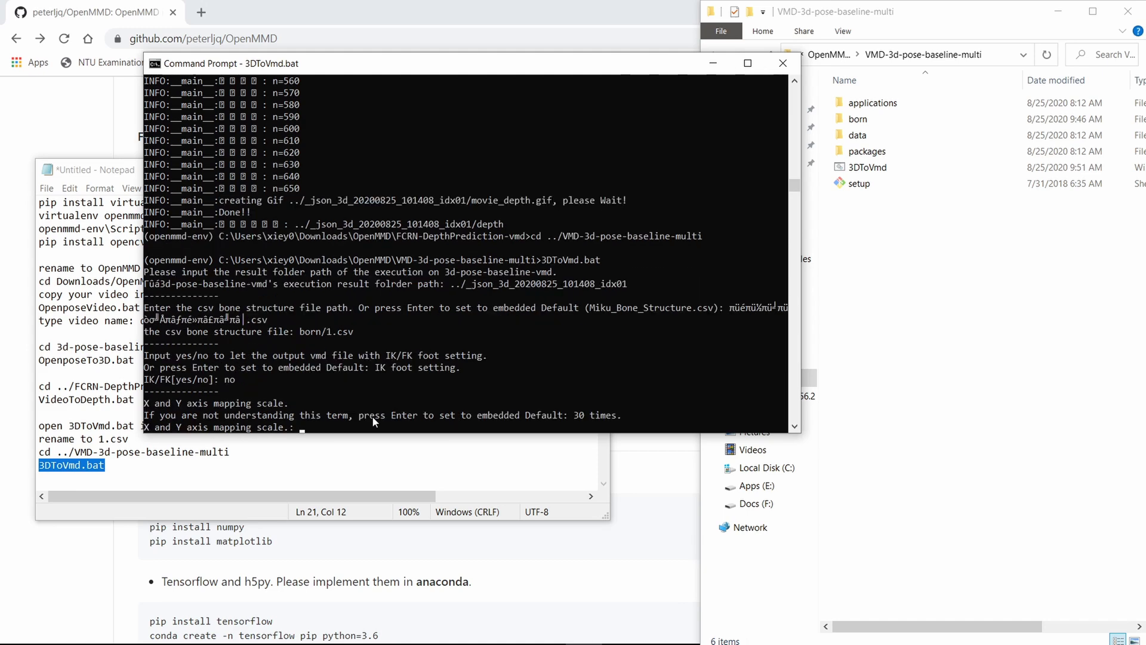
pyautogui.press('Return')
pyautogui.press('Return')
pyautogui.press('Return')
pyautogui.press('Return')
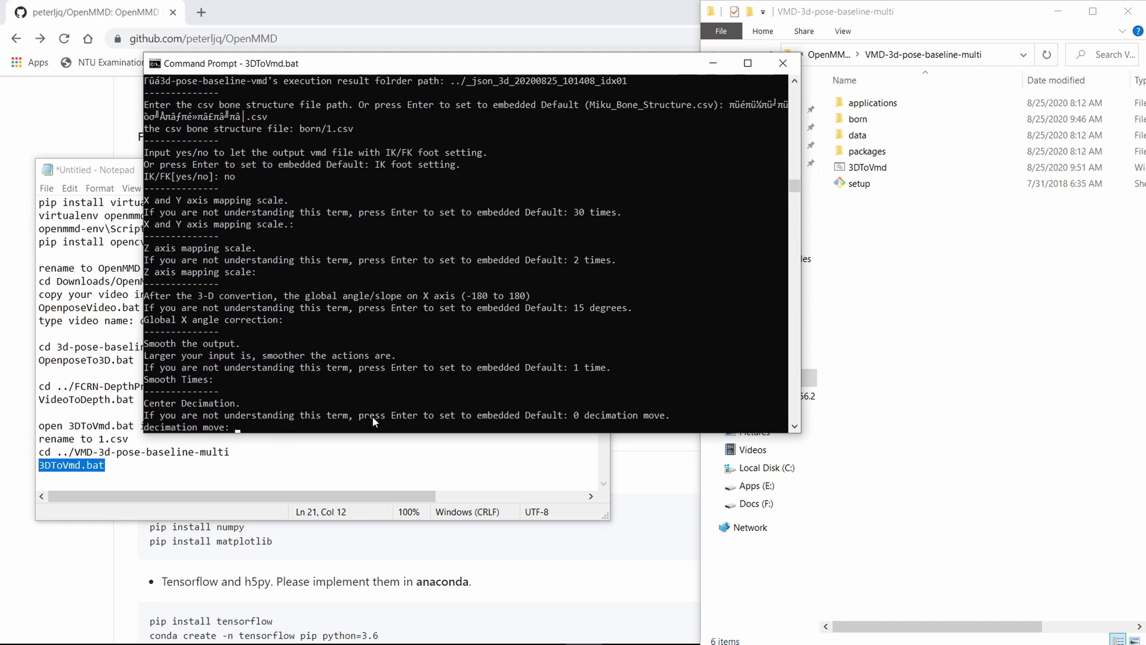
pyautogui.press('Return')
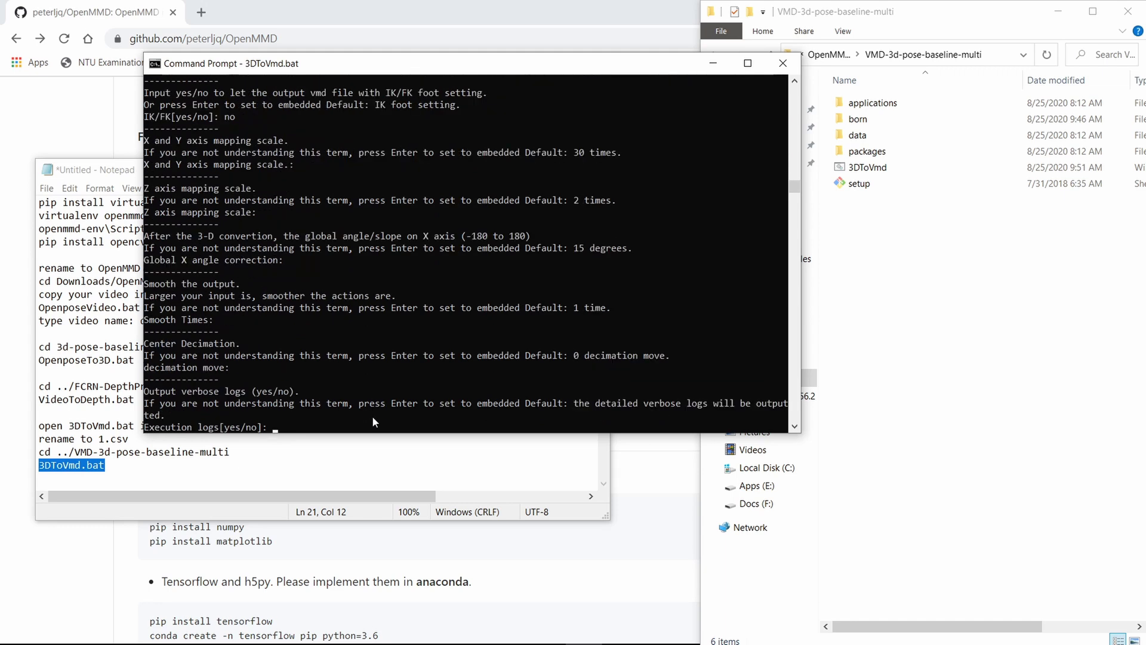
pyautogui.write('no')
pyautogui.press('Return')
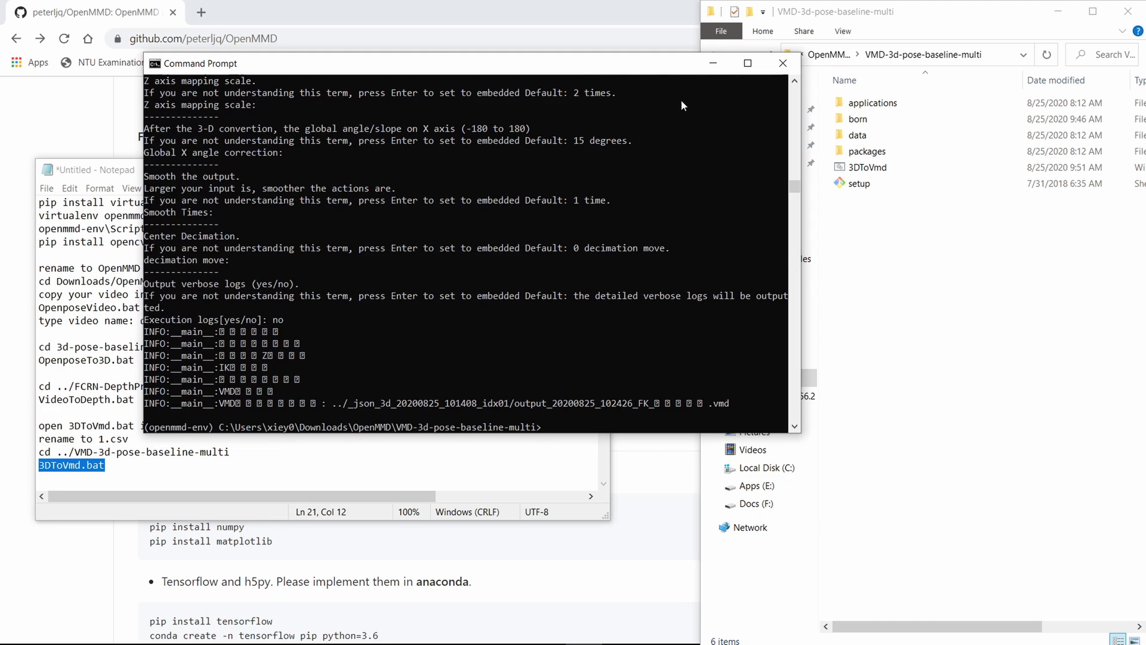
# Step: Glance at the idx01 results folder, then select the MikuMikuDance program in OpenMMD's MikuMikuDance folder
pyautogui.click(707, 62)
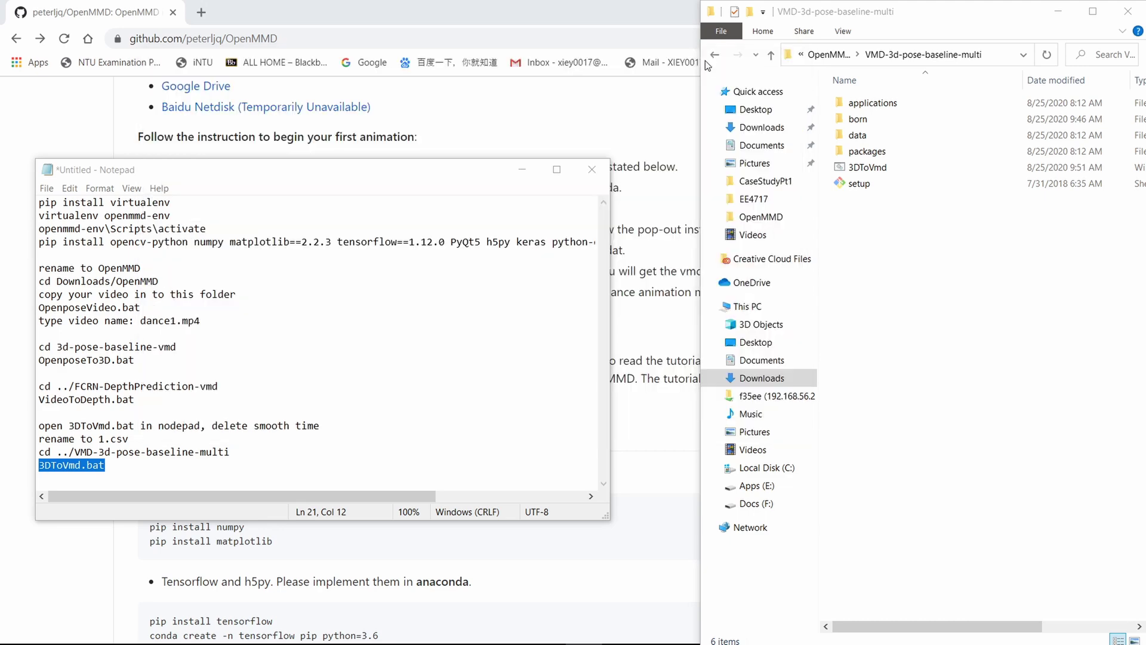
pyautogui.click(828, 55)
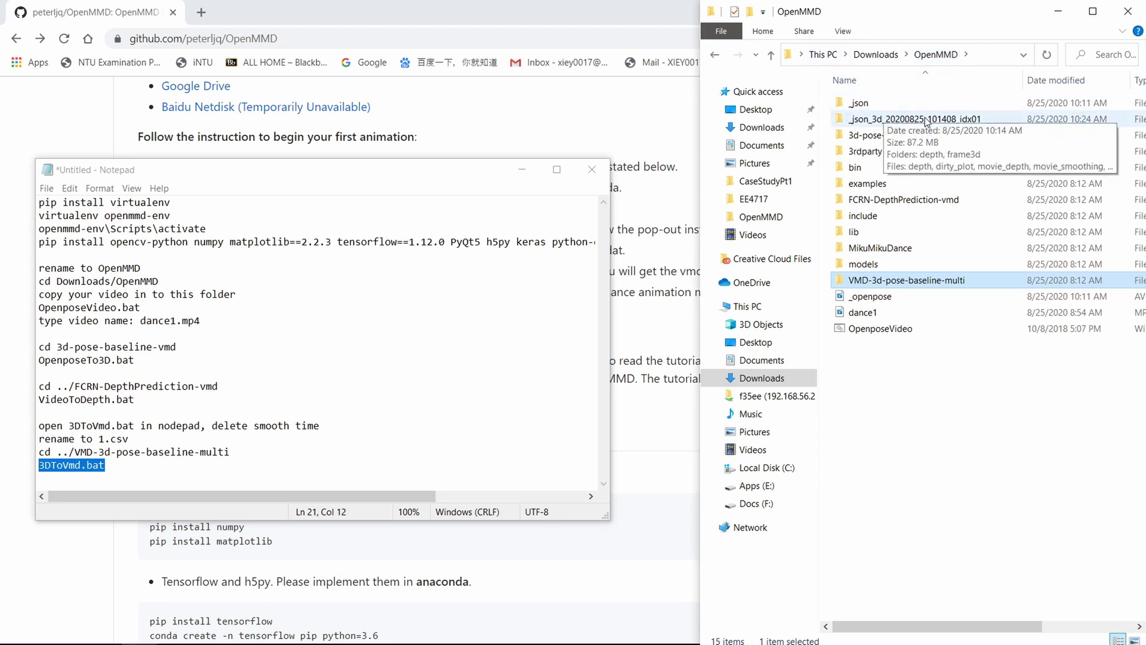
pyautogui.doubleClick(872, 120)
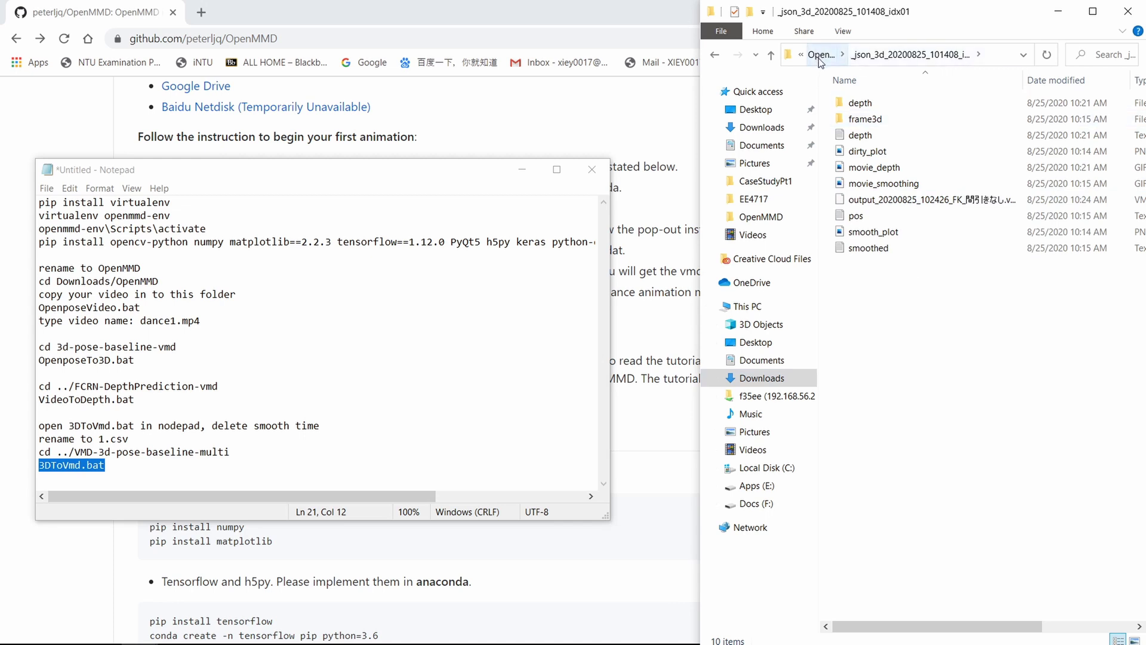
pyautogui.click(818, 56)
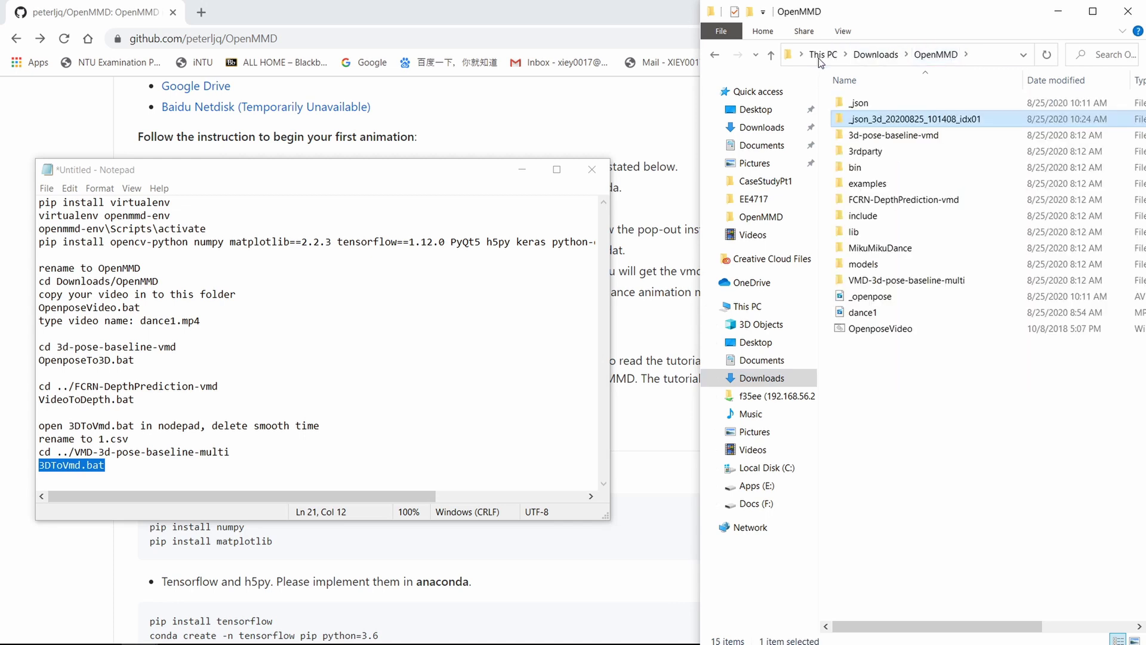
pyautogui.doubleClick(888, 248)
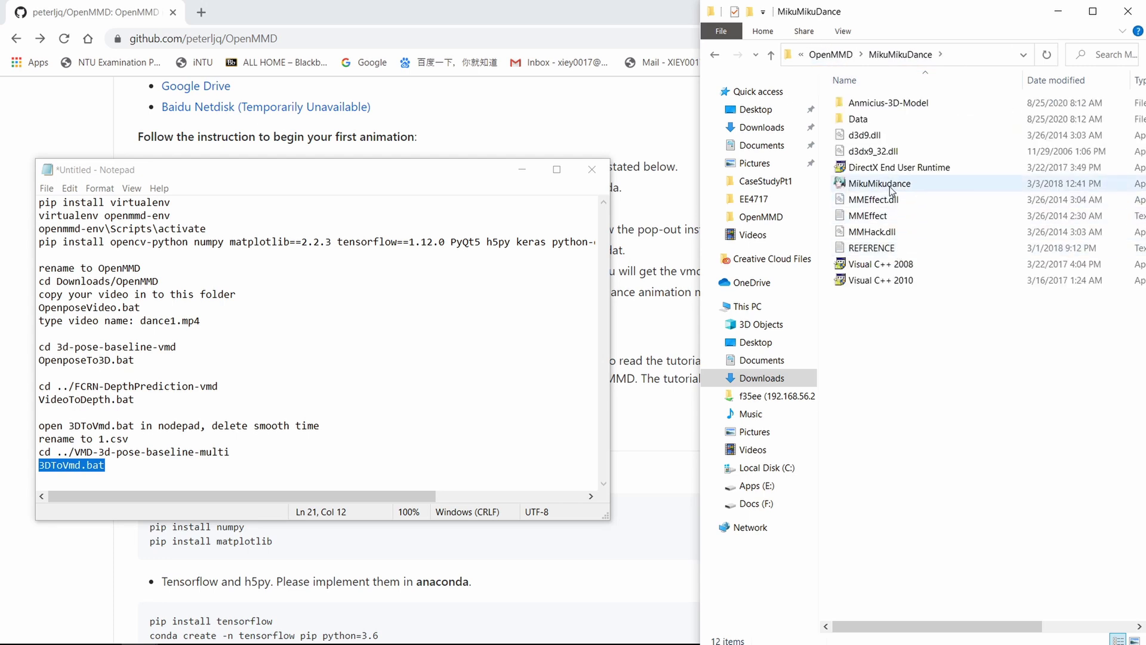
pyautogui.click(889, 189)
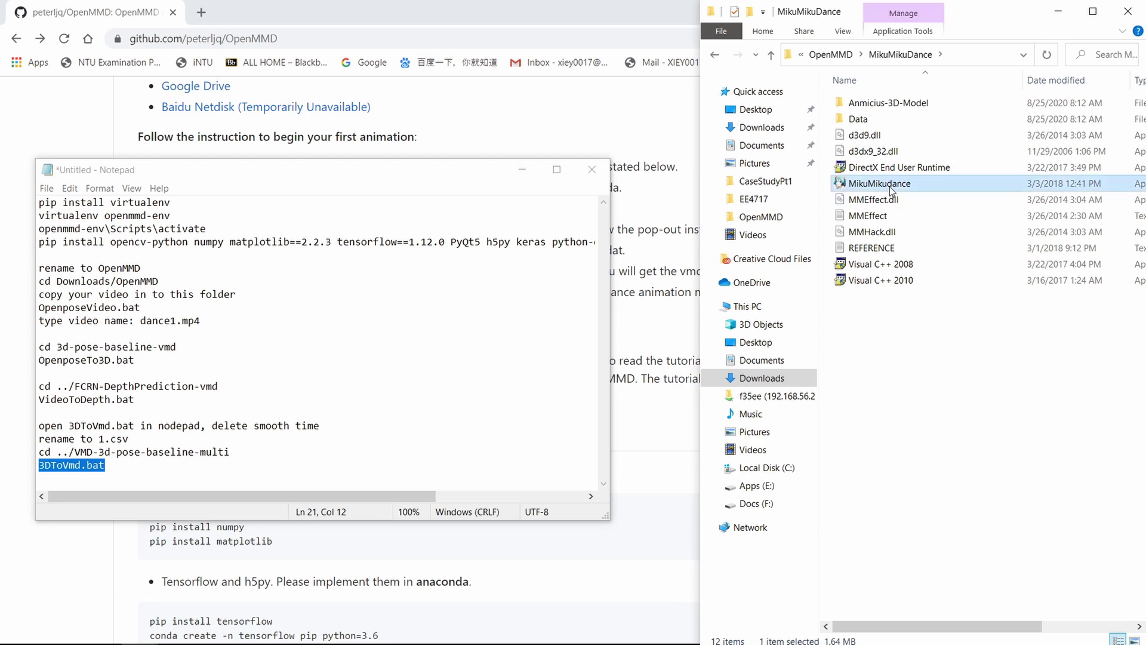
# Step: Launch MikuMikuDance and load 安迷修.pmx from OpenMMD > MikuMikuDance > Anmicius-3D-Model
pyautogui.doubleClick(891, 190)
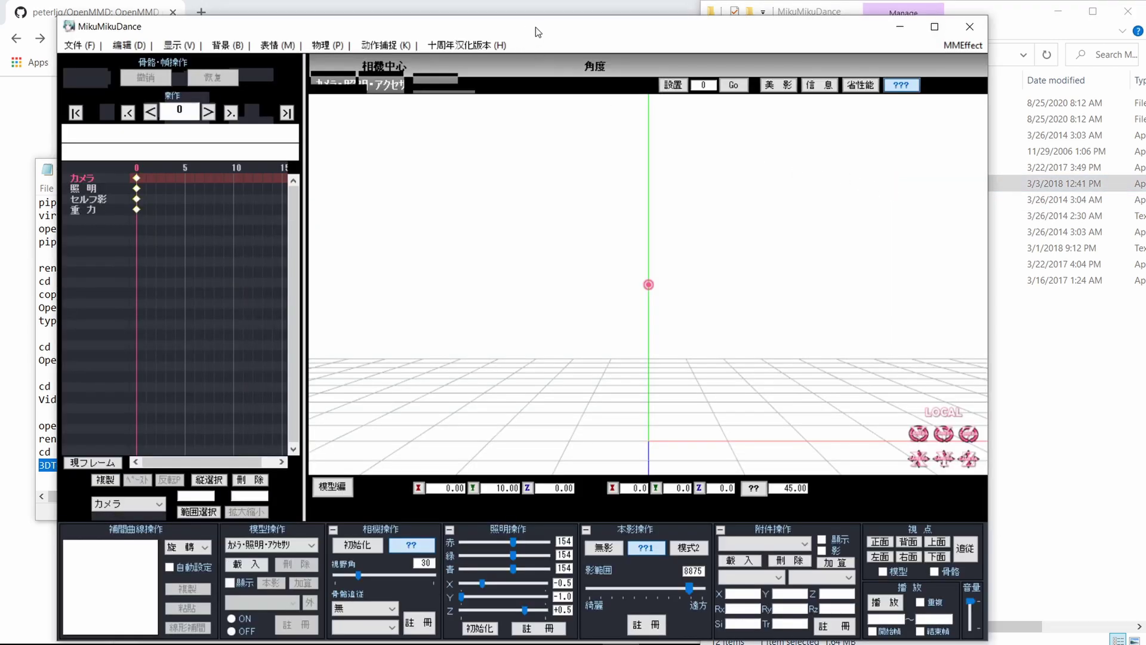
pyautogui.moveTo(543, 24); pyautogui.dragTo(553, 12)
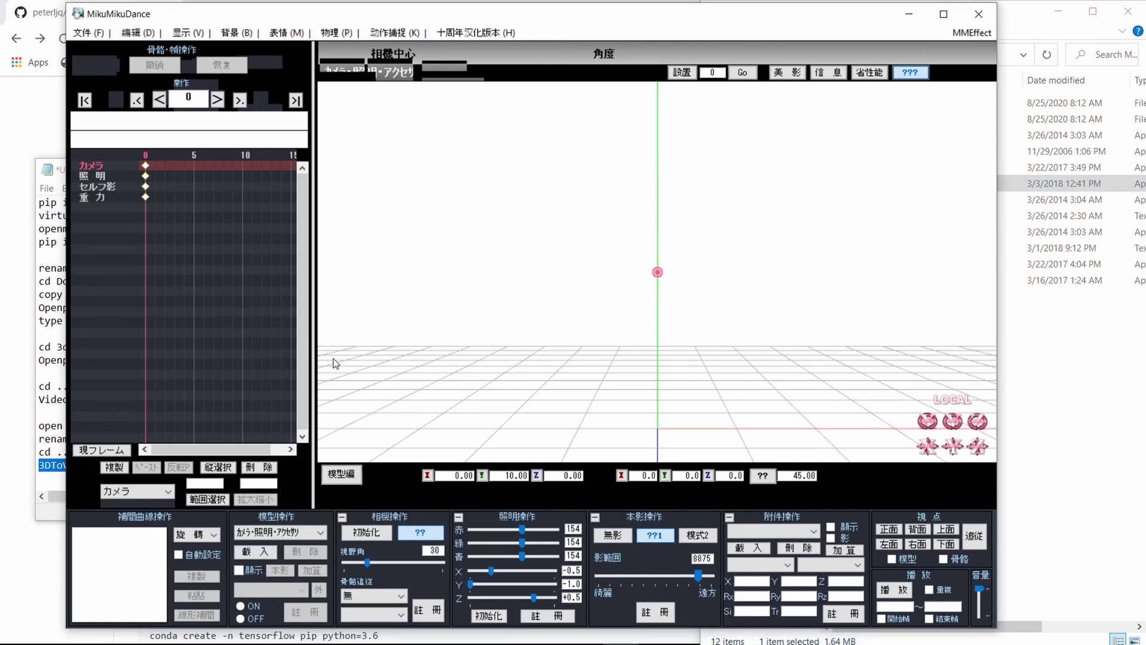
pyautogui.click(254, 552)
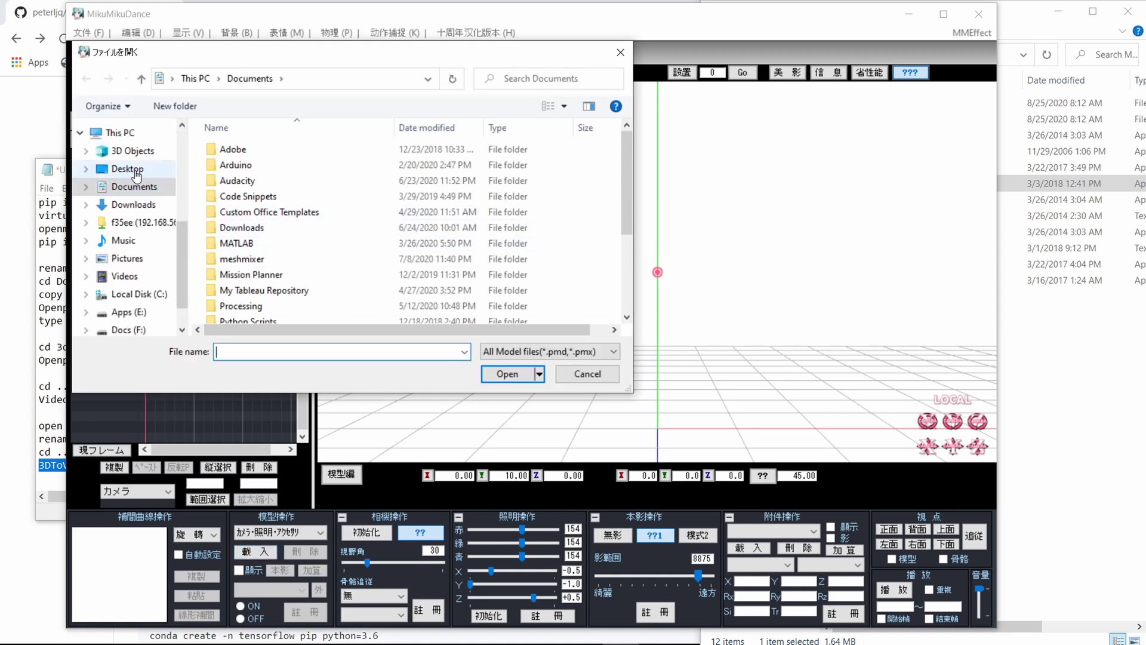
pyautogui.click(133, 204)
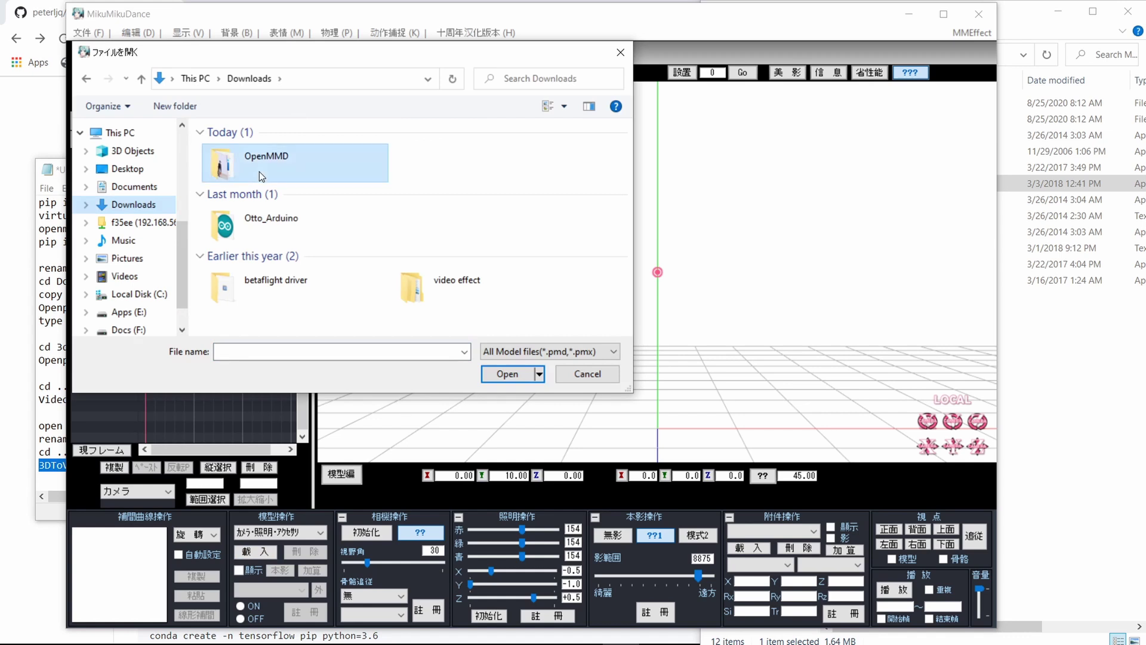
pyautogui.doubleClick(261, 176)
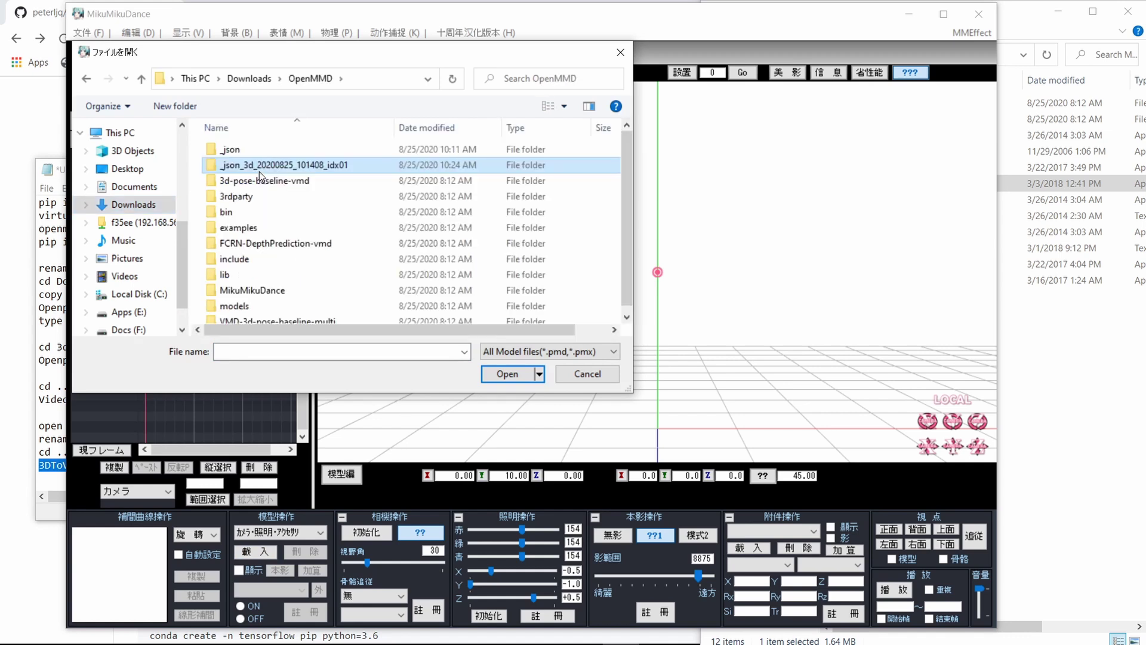
pyautogui.doubleClick(240, 291)
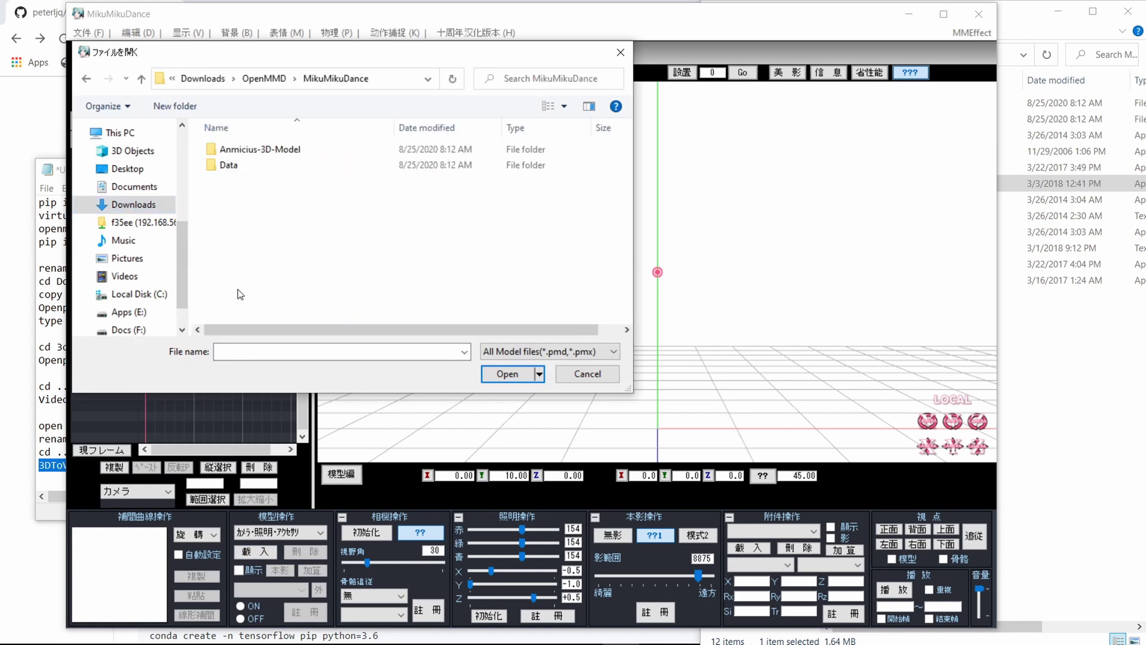
pyautogui.doubleClick(242, 152)
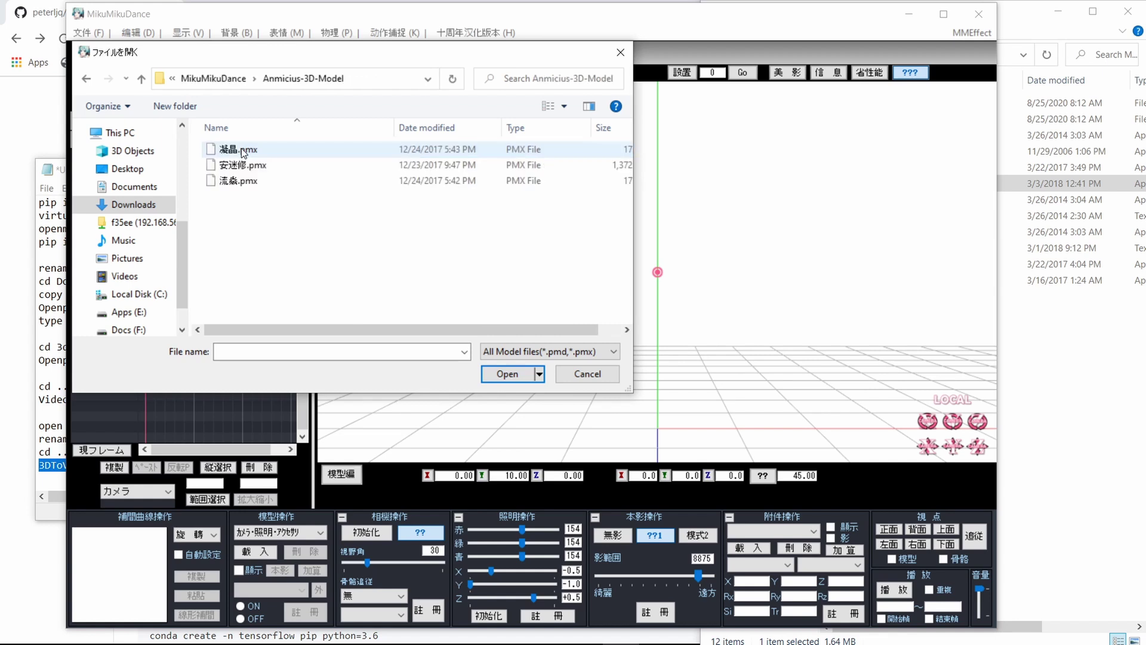
pyautogui.doubleClick(291, 167)
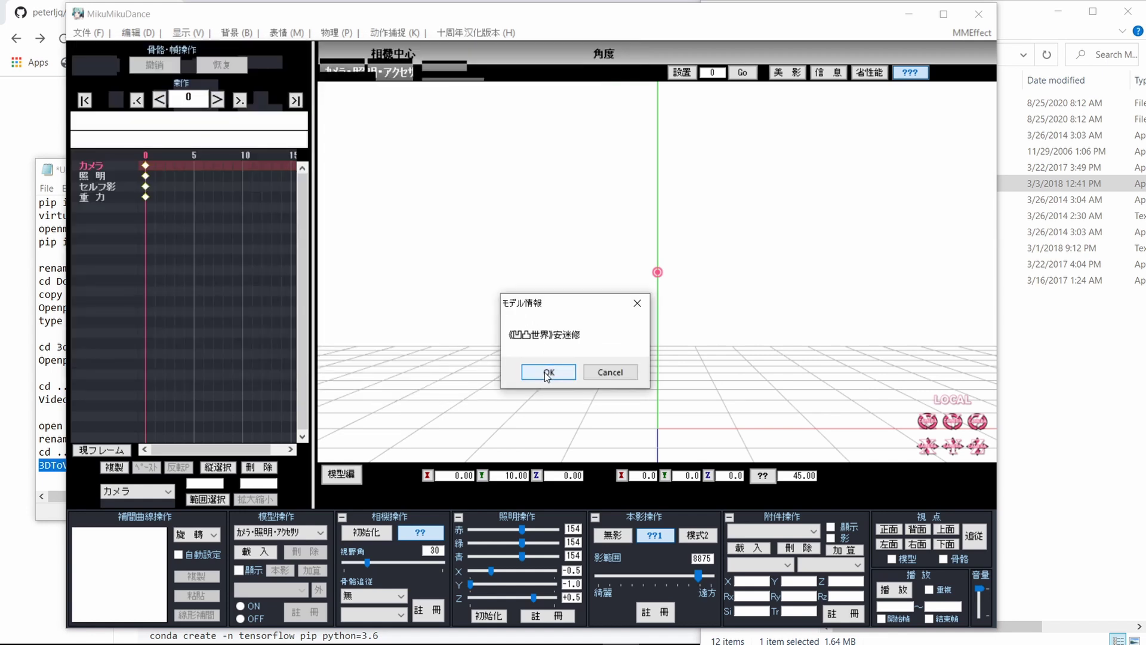
# Step: Confirm the 安迷修 model and load the output VMD motion from _json_3d_20200825_101408_idx01
pyautogui.click(547, 372)
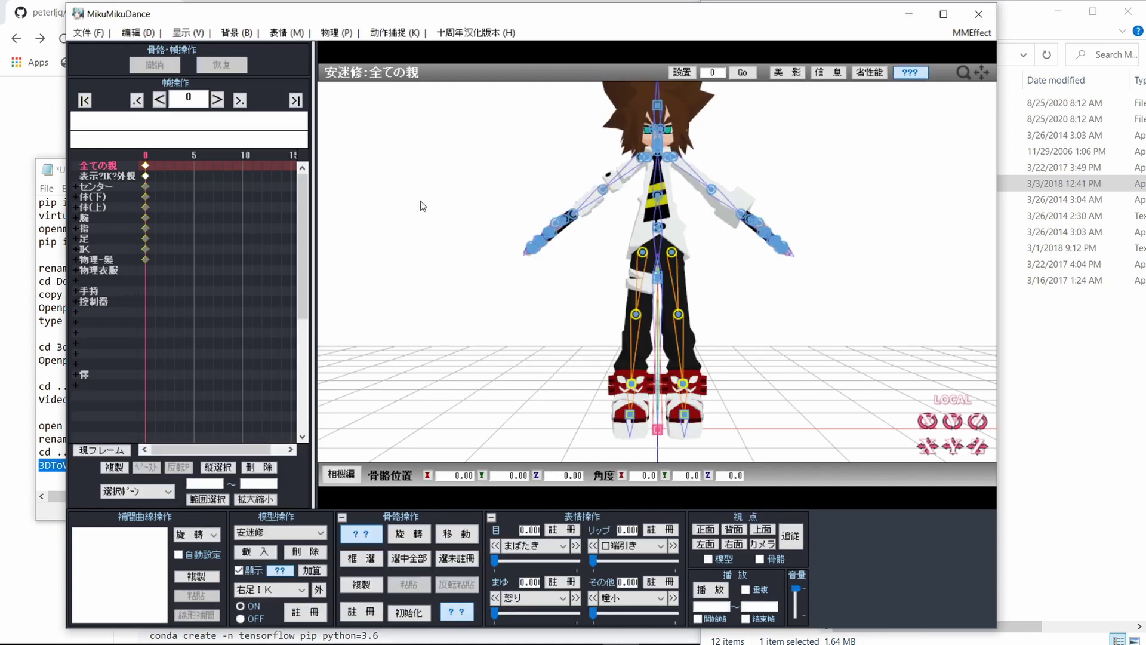
pyautogui.click(88, 35)
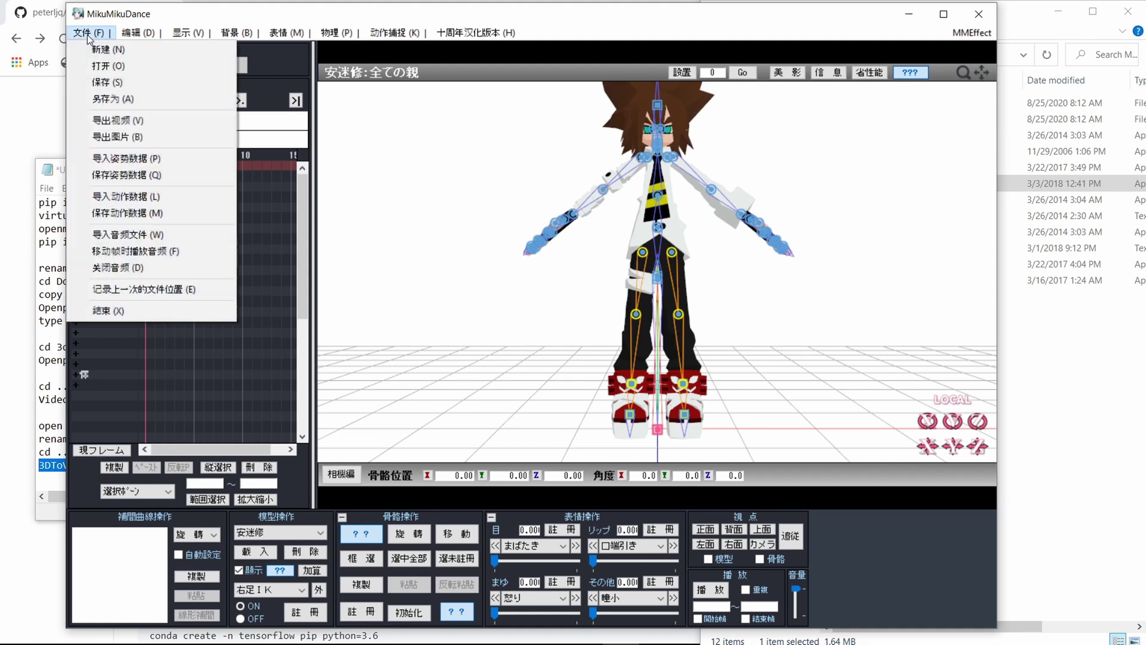
pyautogui.click(170, 196)
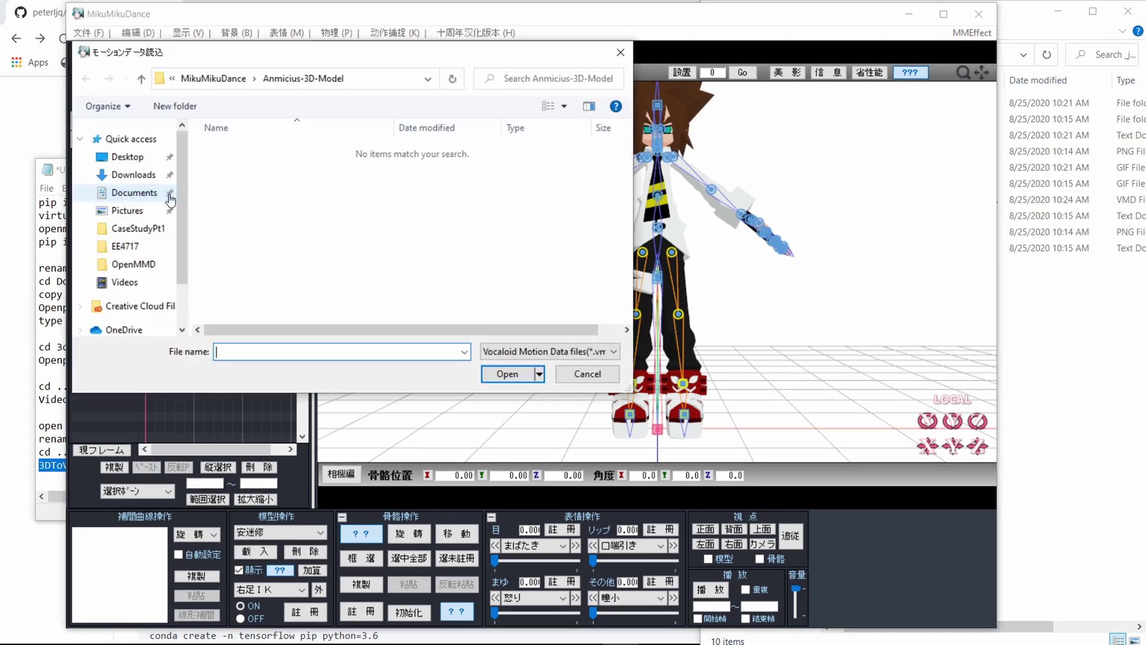
pyautogui.click(215, 79)
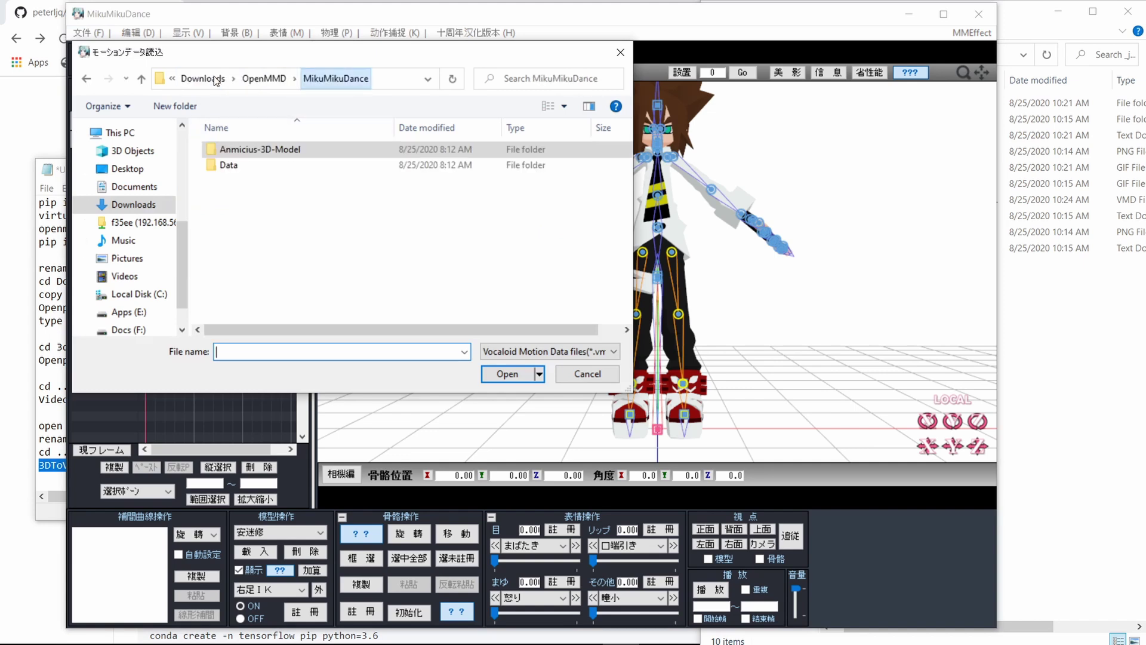
pyautogui.click(263, 80)
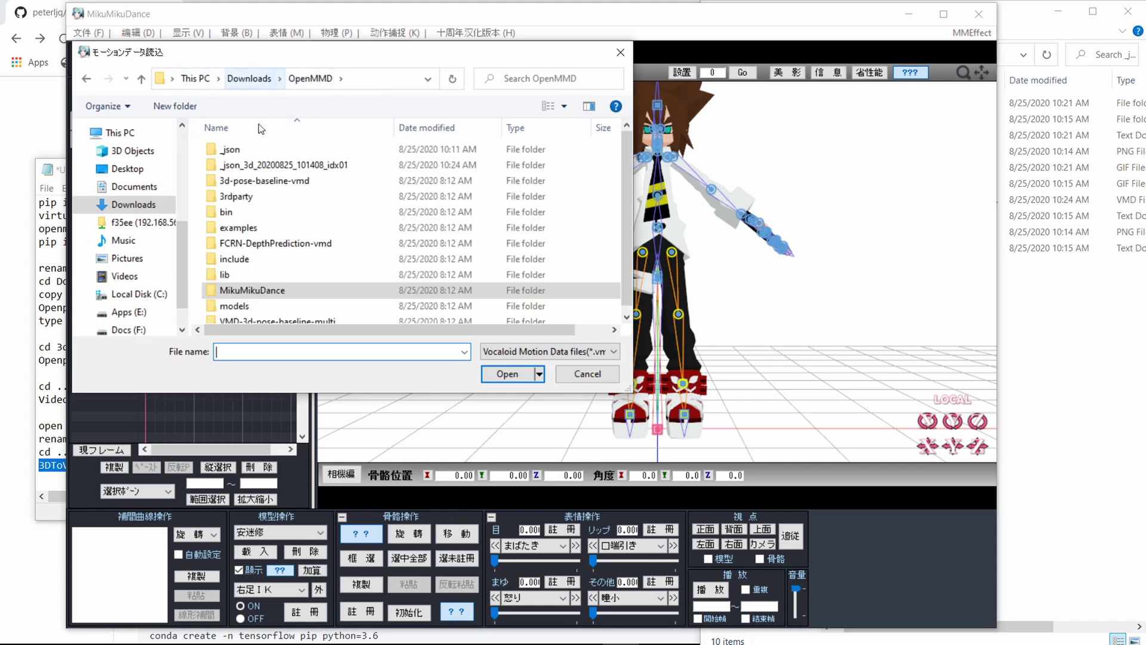
pyautogui.doubleClick(311, 167)
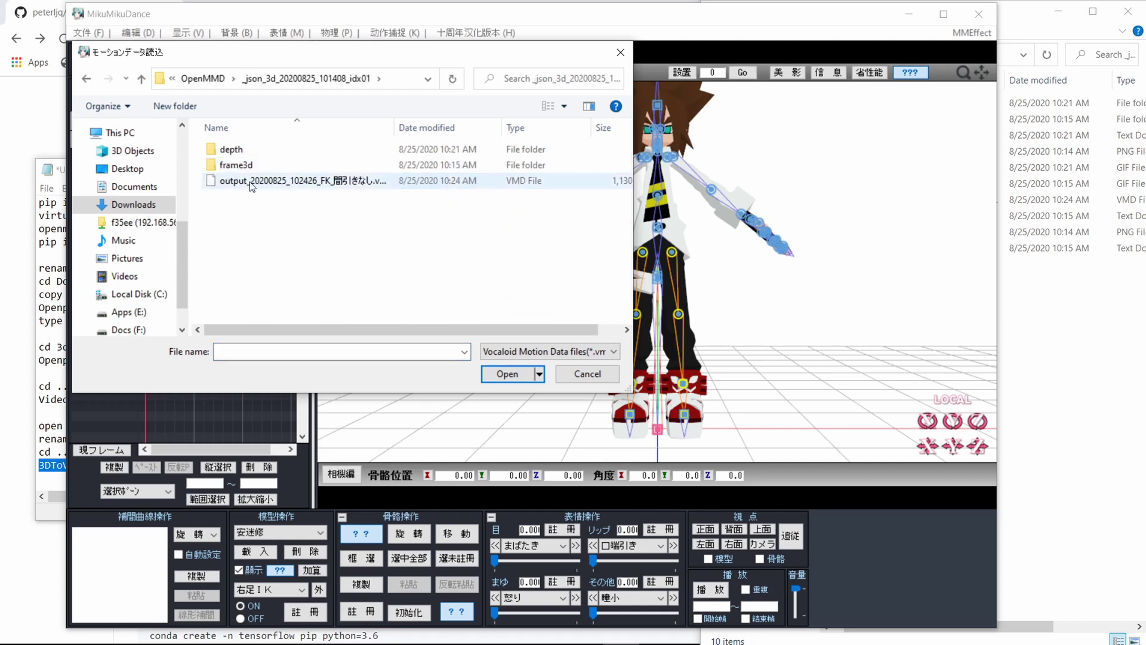
pyautogui.doubleClick(251, 181)
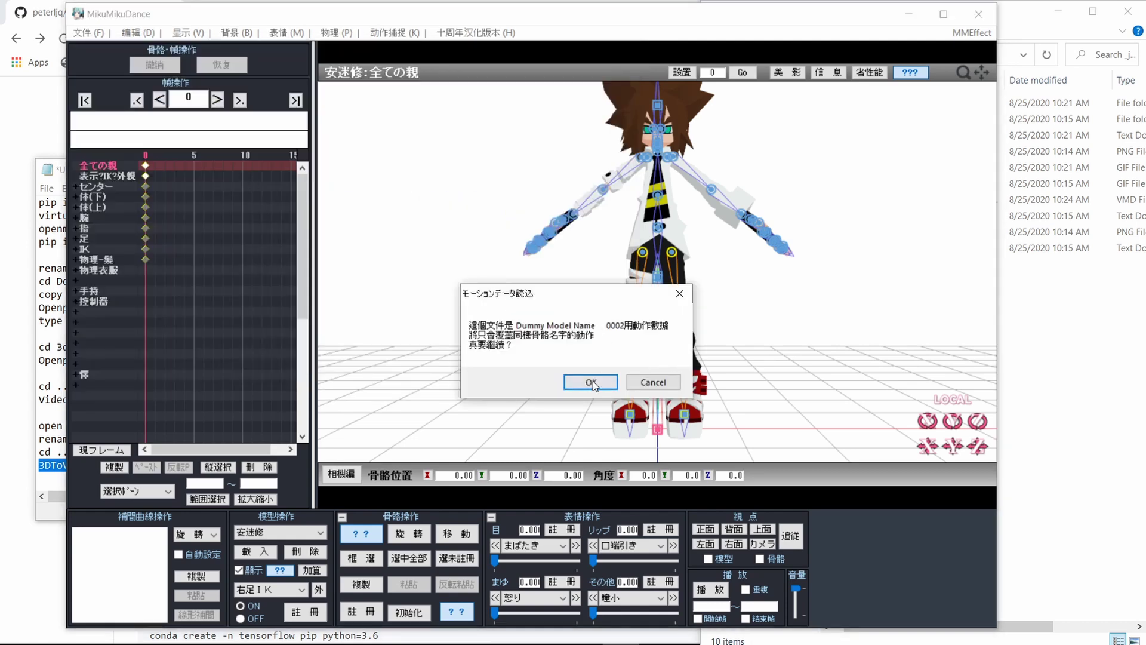
# Step: Apply the dance motion to the 安迷修 model, play it once, and jump to frame 650
pyautogui.click(592, 383)
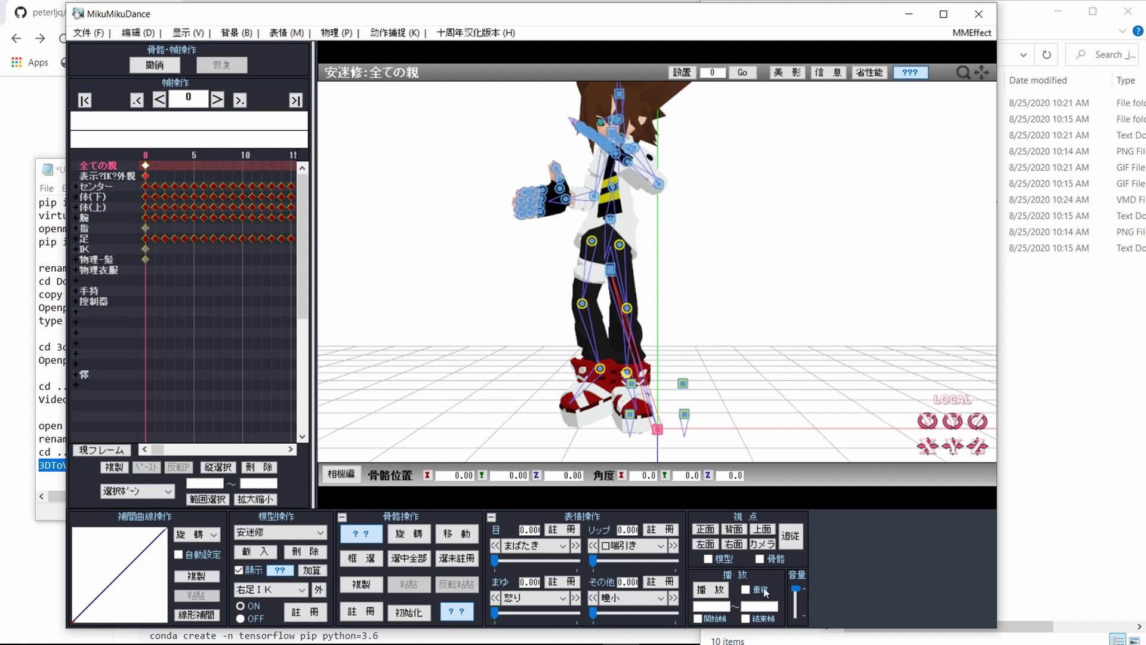
pyautogui.click(708, 595)
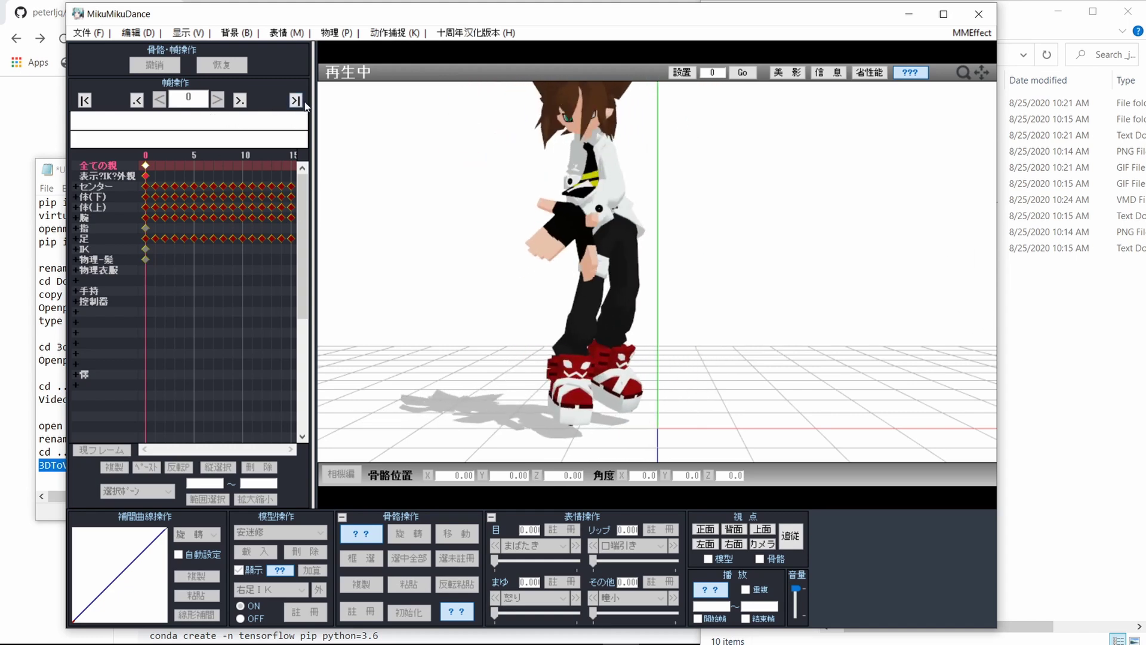
pyautogui.click(709, 588)
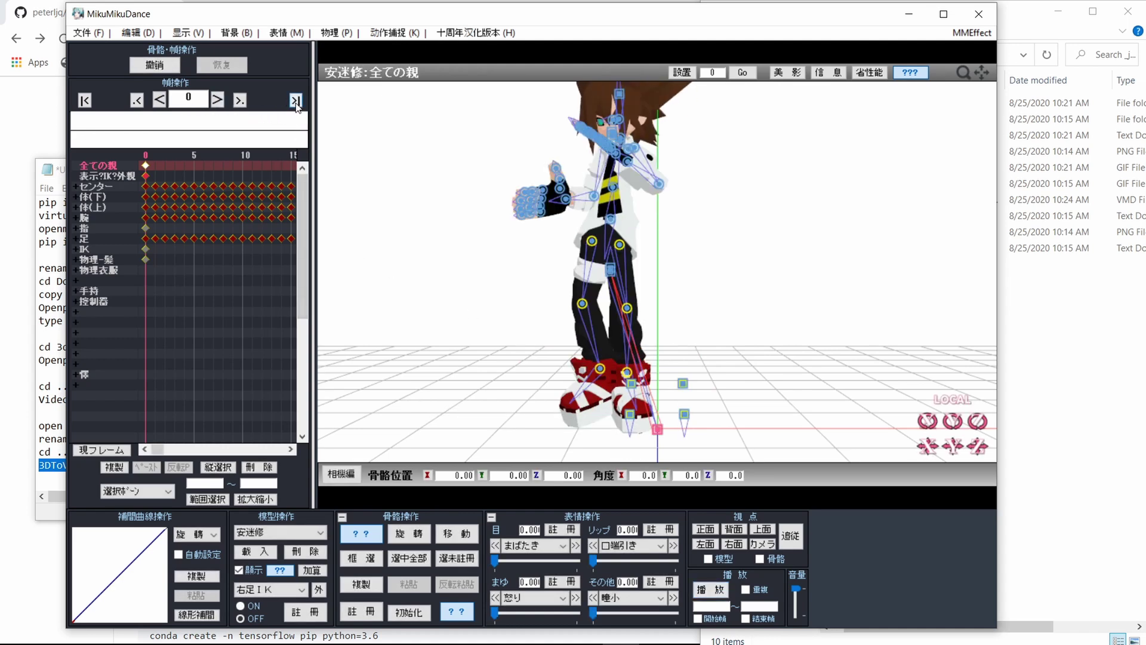
pyautogui.click(295, 100)
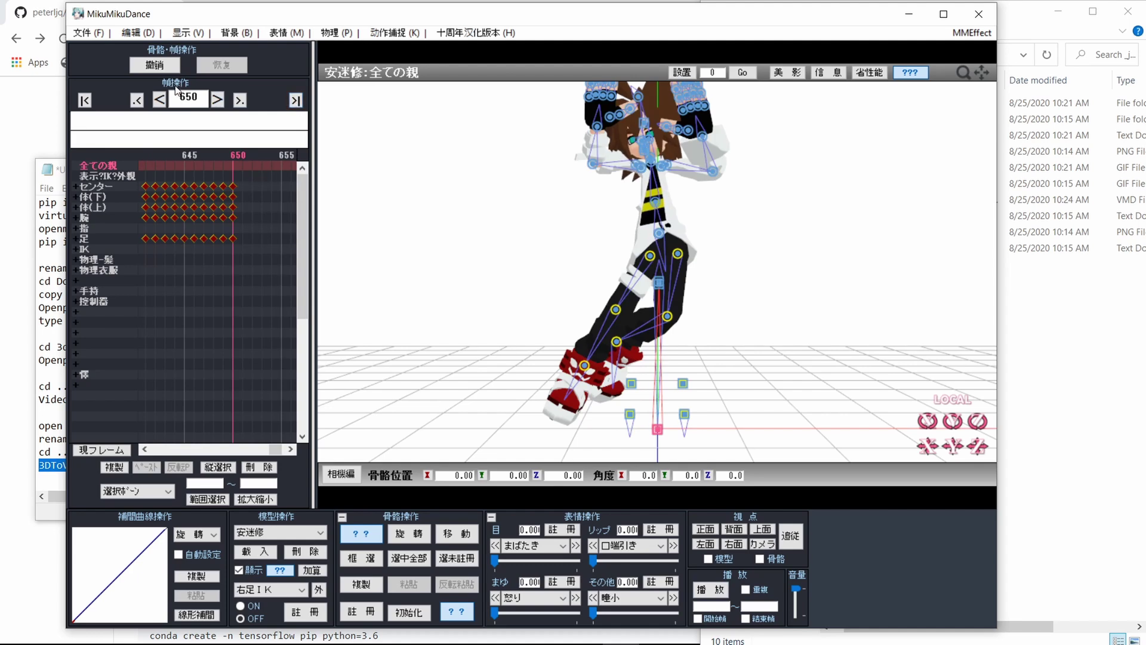
pyautogui.click(95, 35)
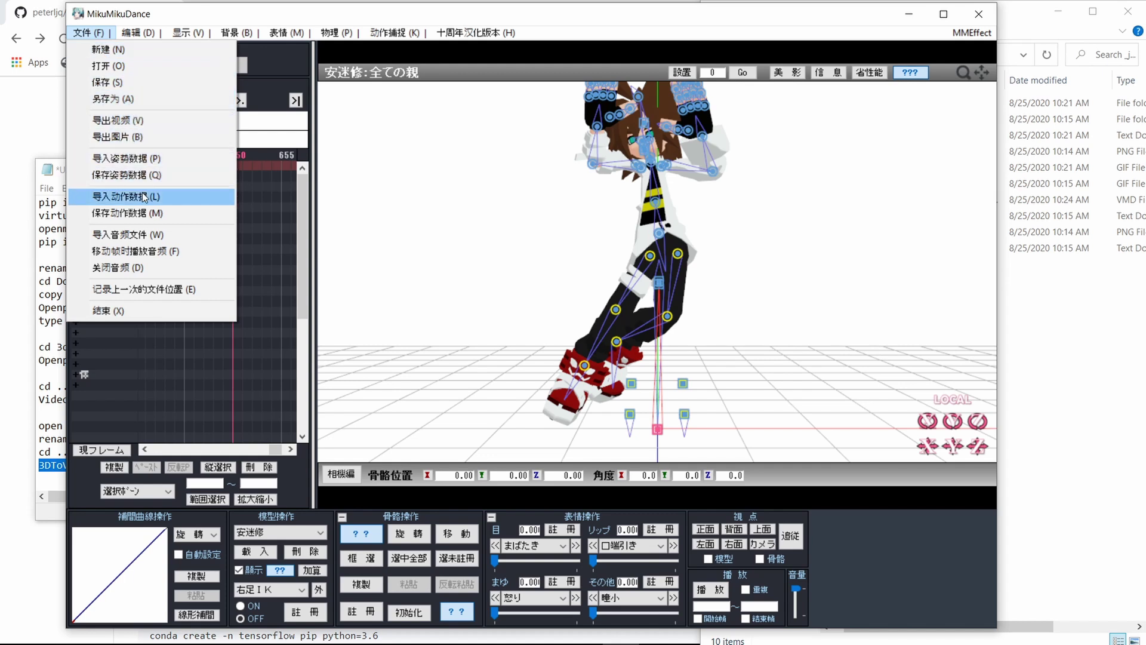
# Step: Export the dance as video 'animation', rendering frames 0–650 at 30 FPS
pyautogui.click(137, 121)
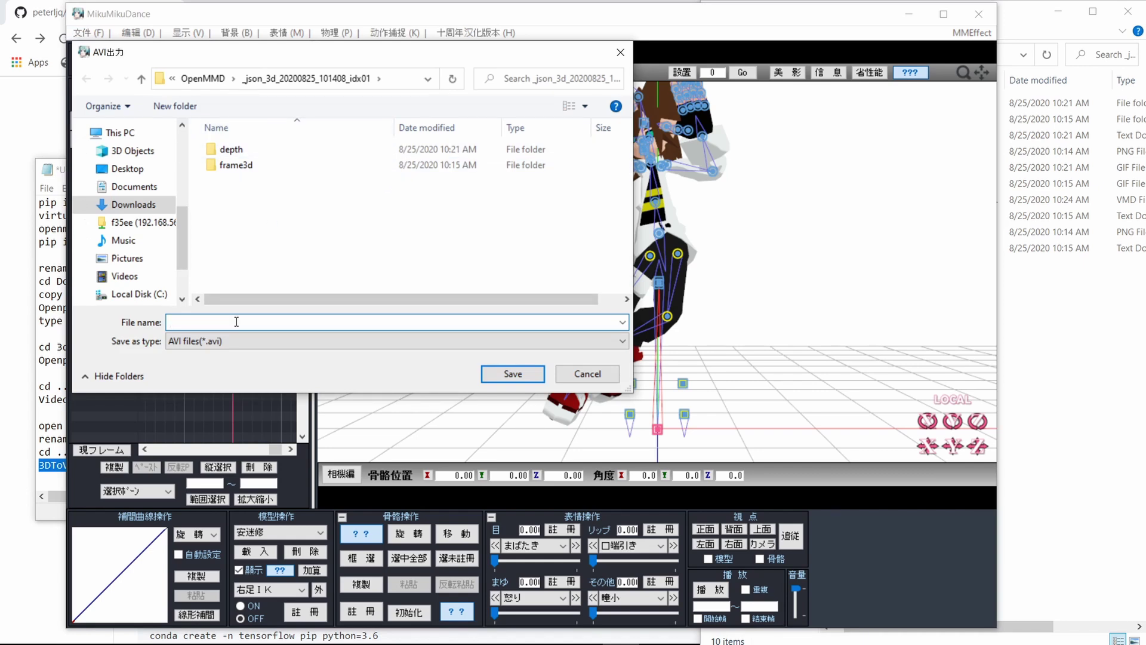
pyautogui.write('animatio')
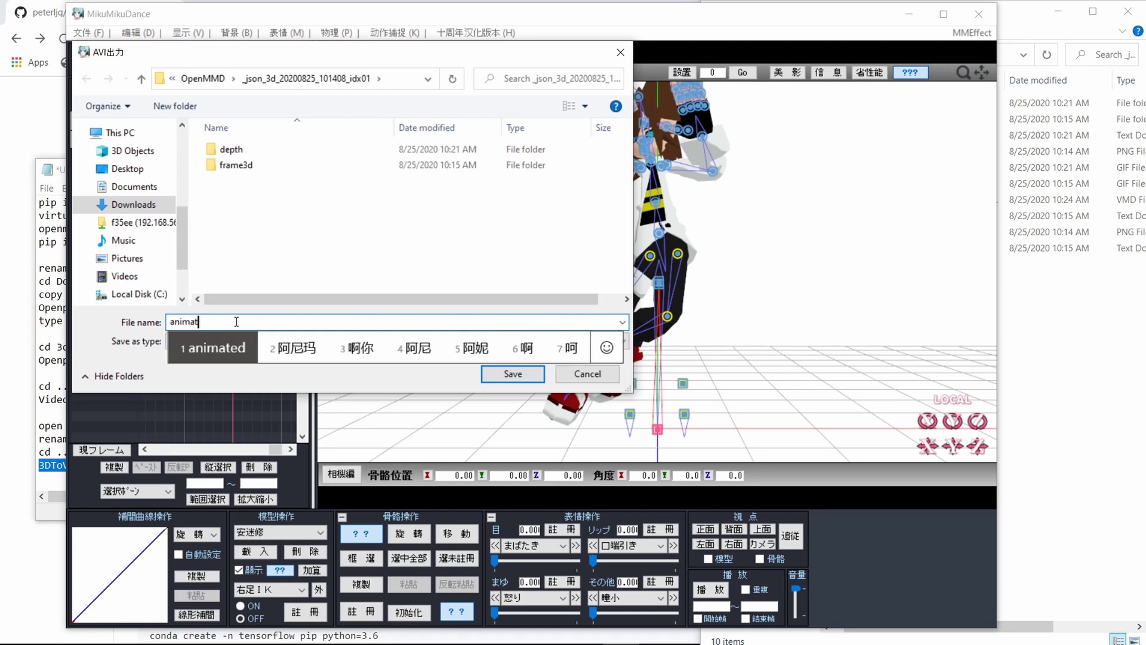
pyautogui.write('n')
pyautogui.press('Return')
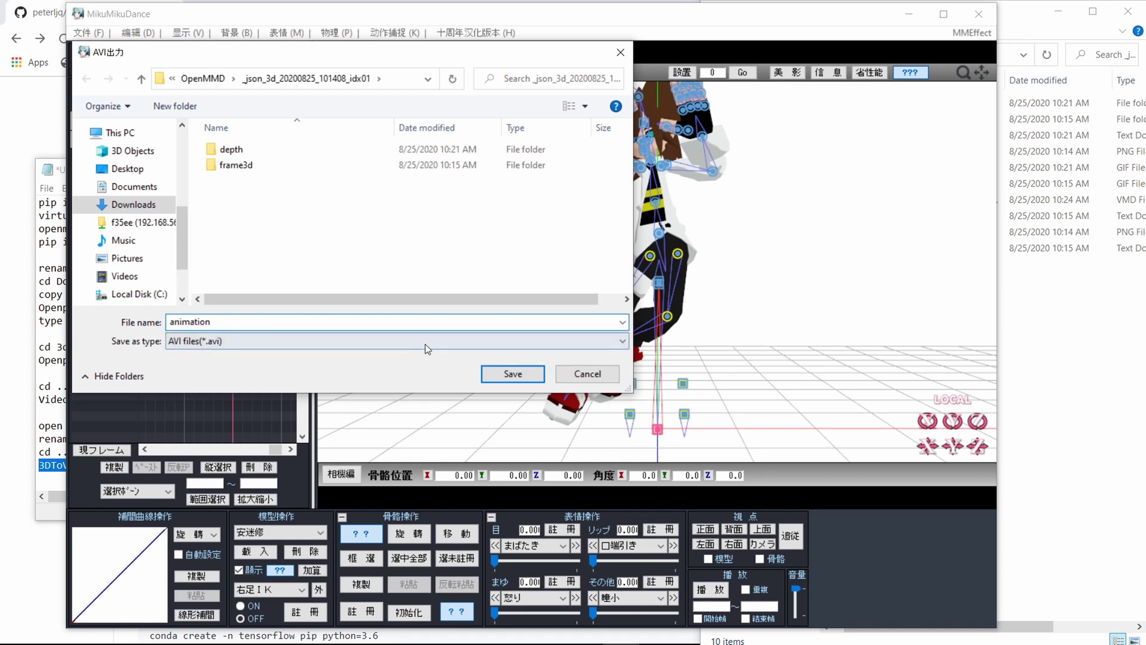
pyautogui.click(510, 373)
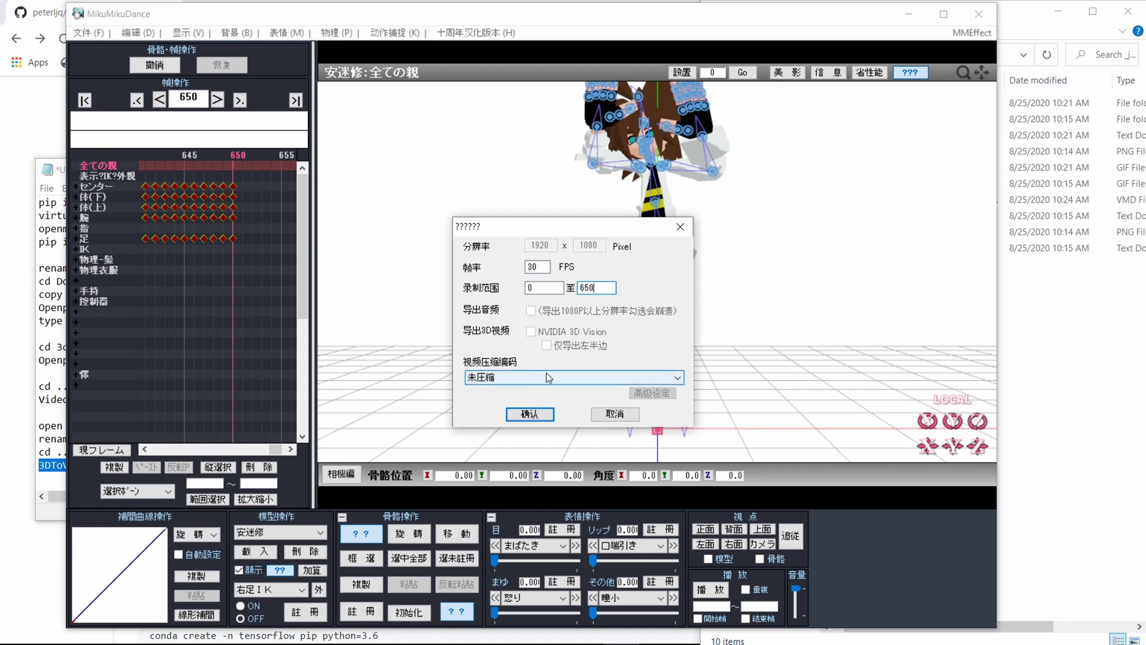
pyautogui.click(529, 413)
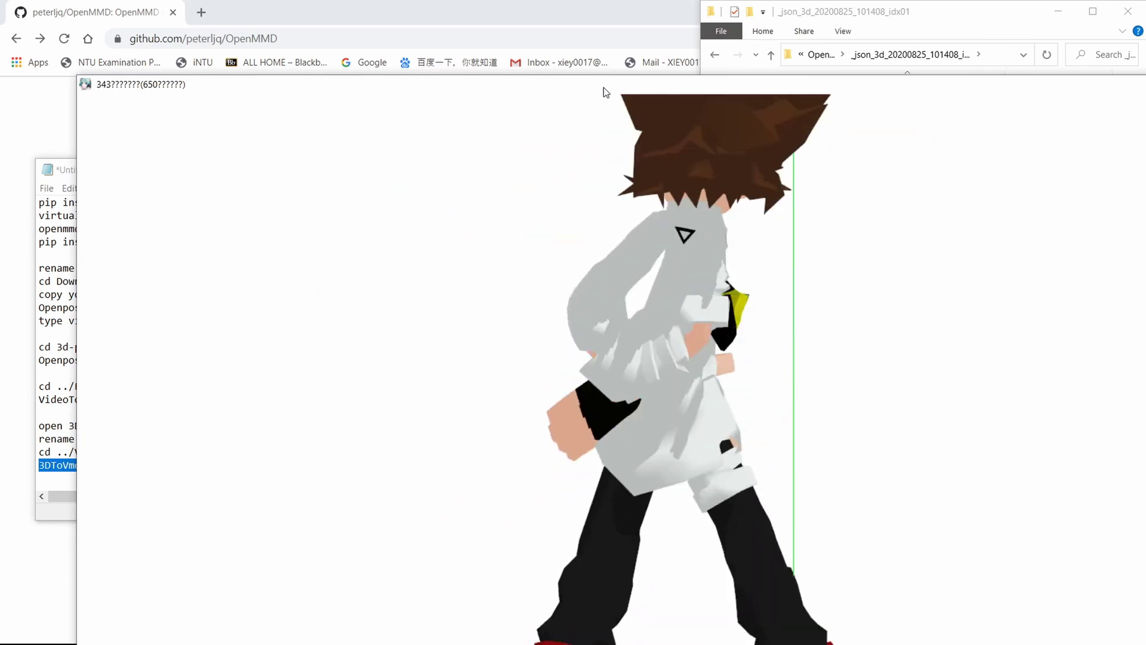
pyautogui.moveTo(604, 87); pyautogui.dragTo(582, 45)
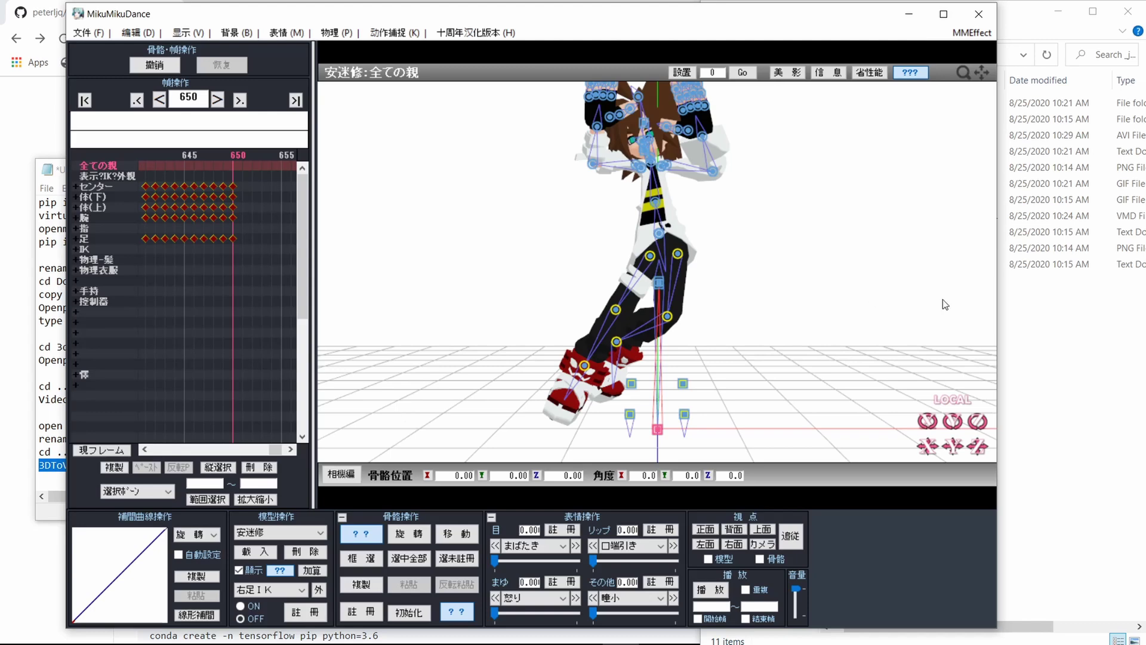
# Step: Open animation.avi from the results folder in File Explorer to play it in Movies & TV
pyautogui.click(1037, 353)
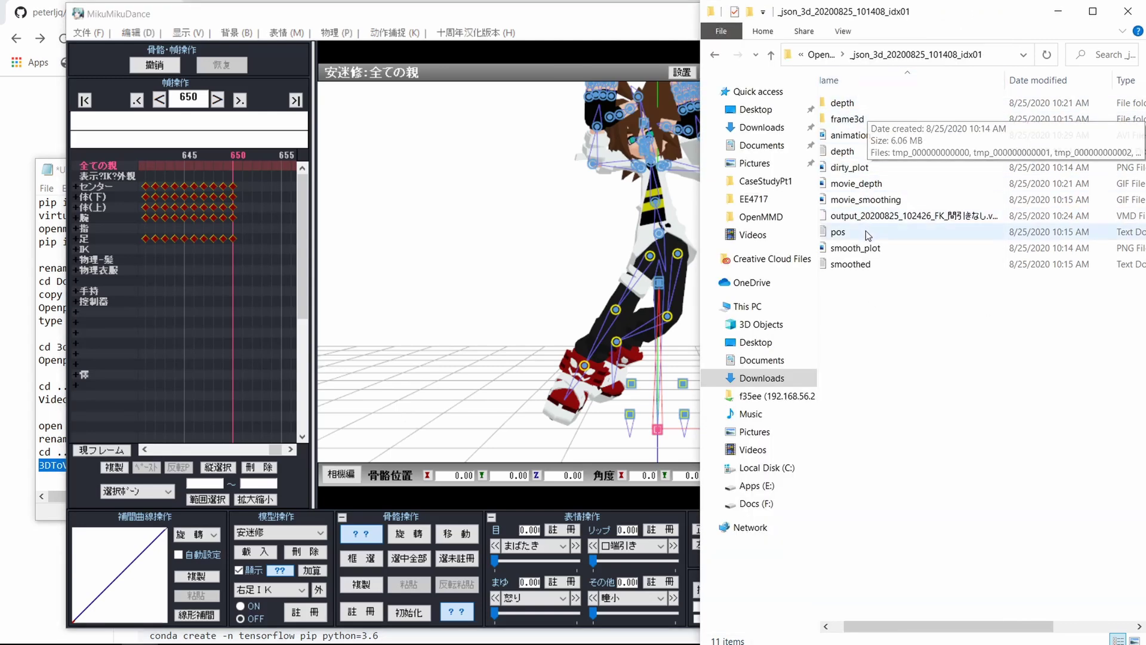
pyautogui.click(871, 135)
pyautogui.doubleClick(872, 134)
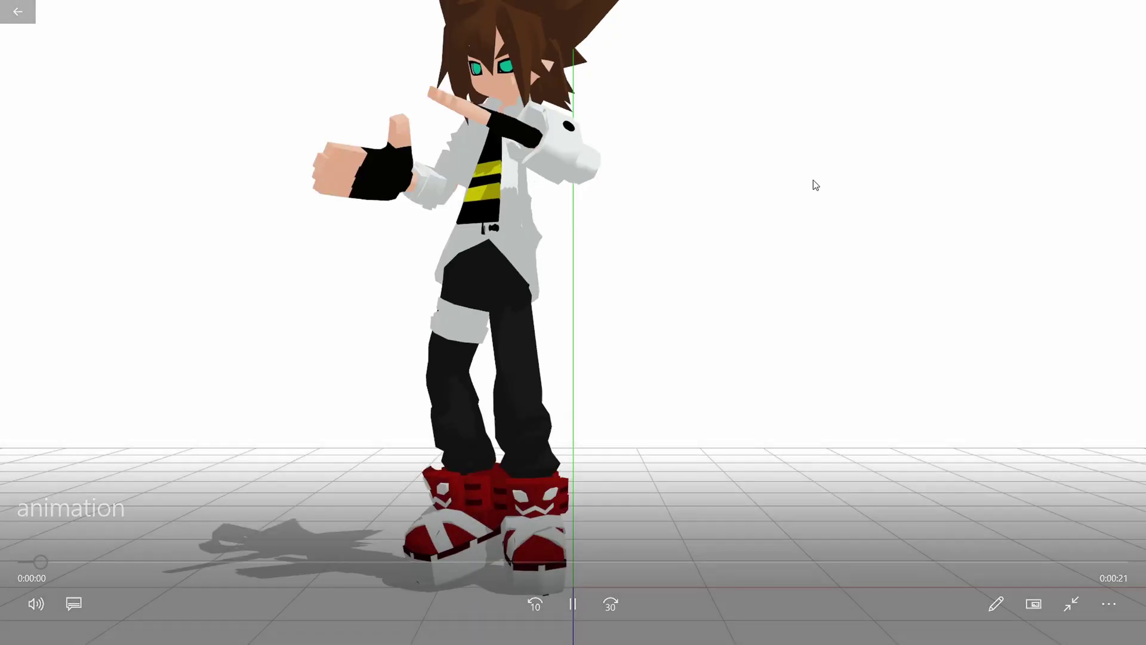